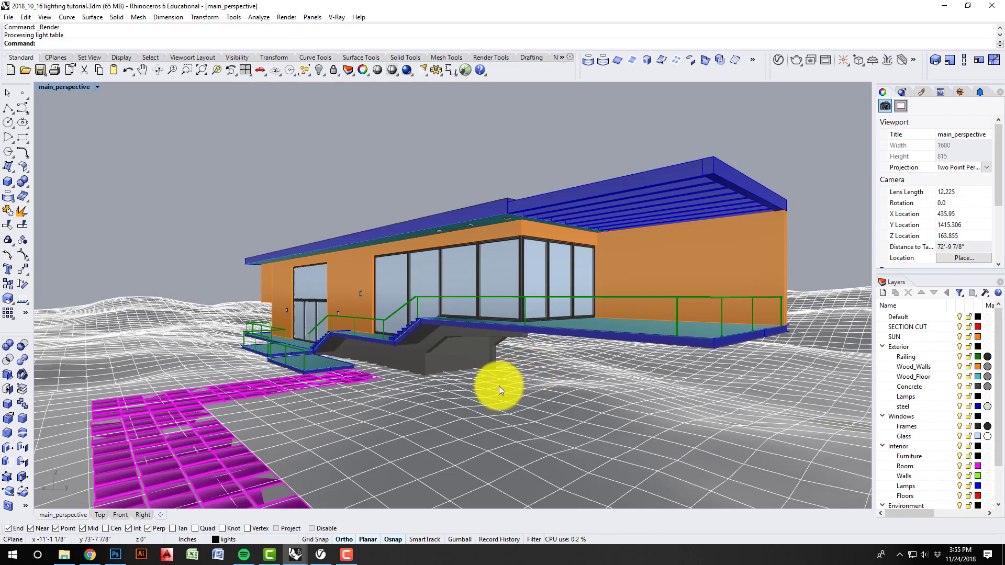
# Examine the finished dusk rendering of the house in the V-Ray frame buffer, looking closely at the glazing and covered terrace.
pyautogui.moveTo(480, 379); pyautogui.dragTo(469, 381, button='right')
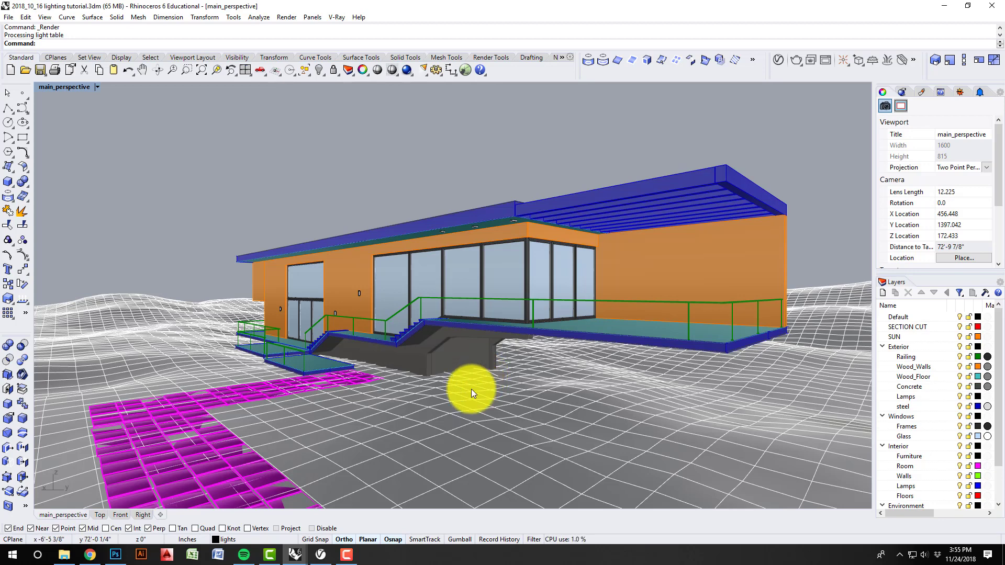
pyautogui.click(295, 555)
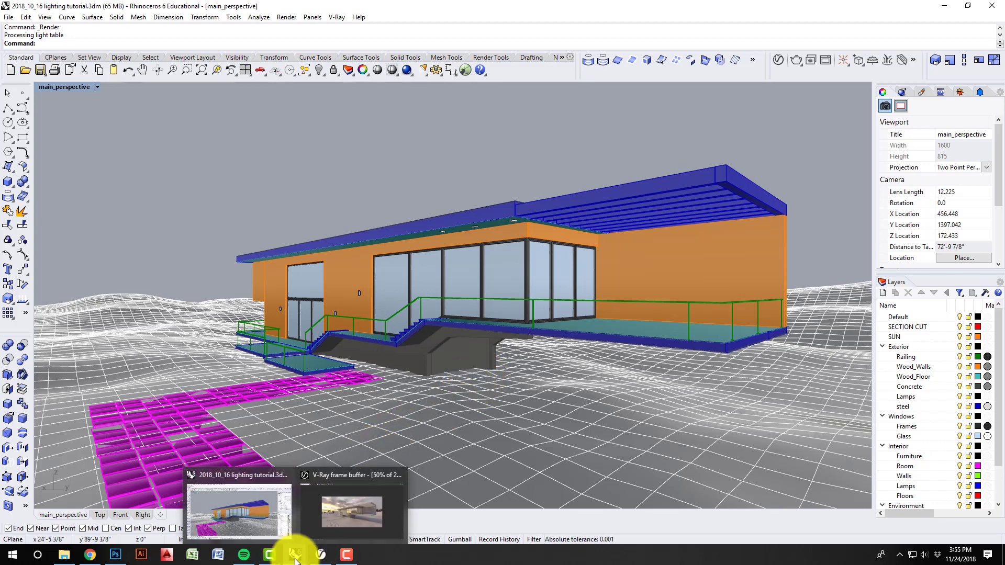
pyautogui.click(347, 505)
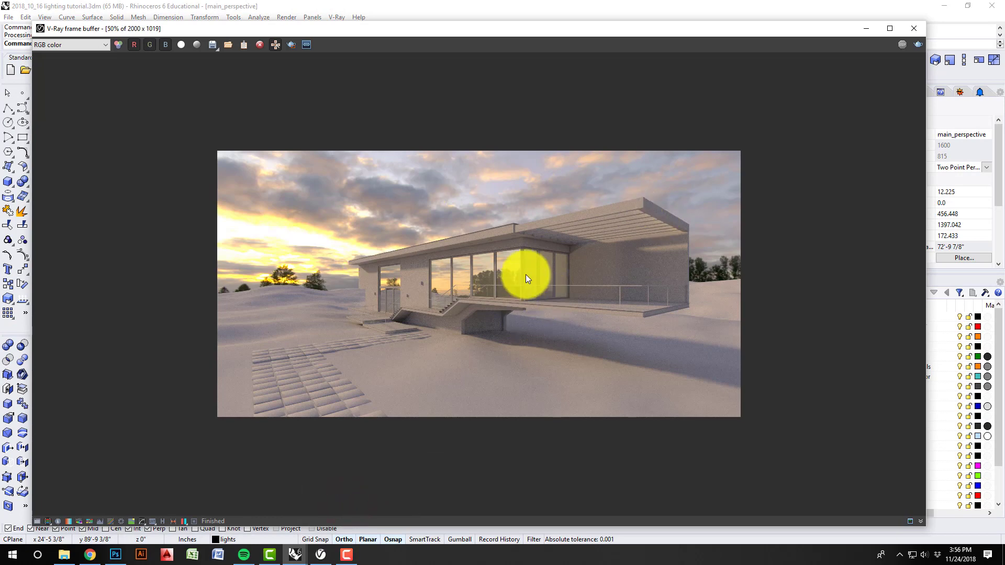
pyautogui.scroll(1, 525, 275)
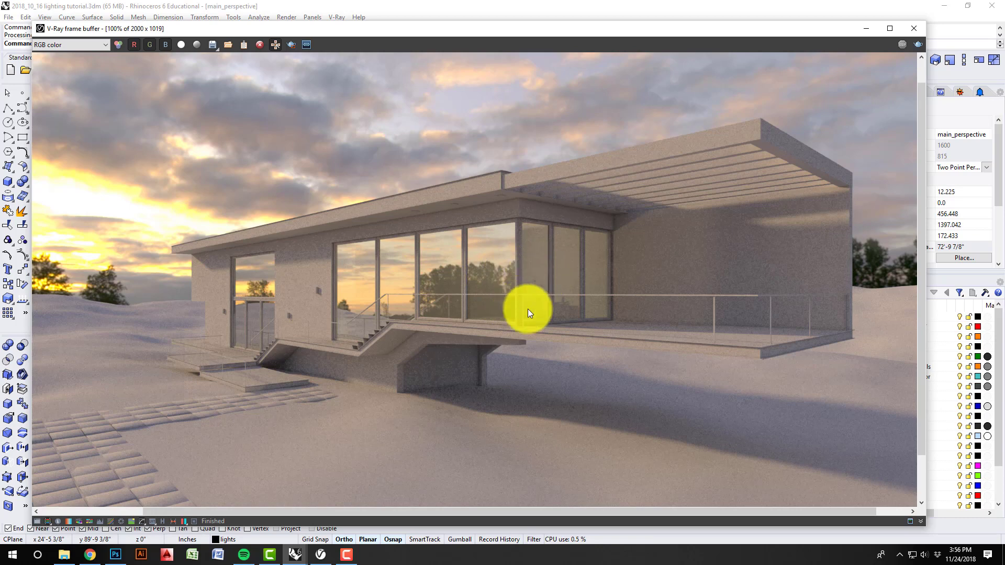
pyautogui.scroll(1, 523, 306)
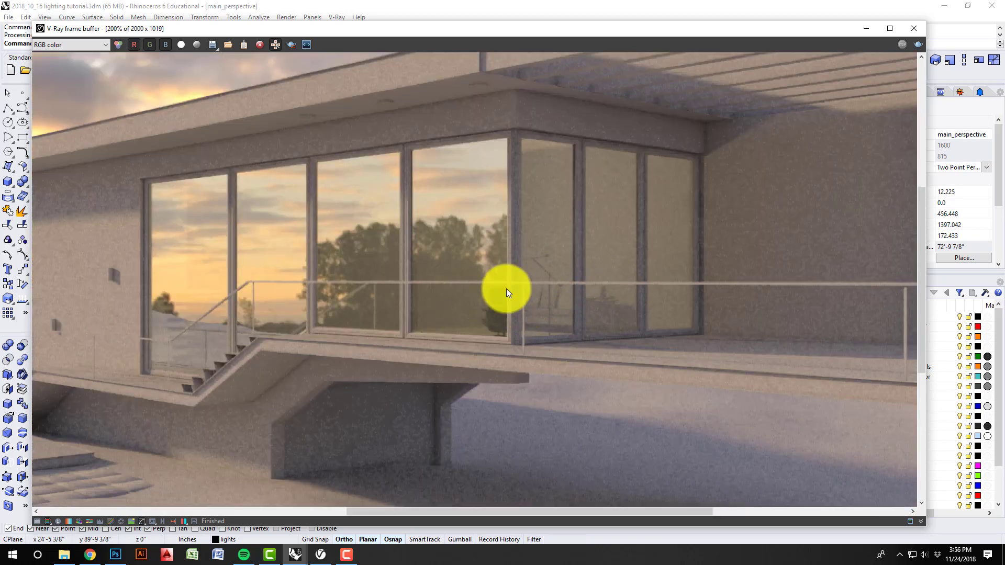
pyautogui.scroll(-1, 513, 301)
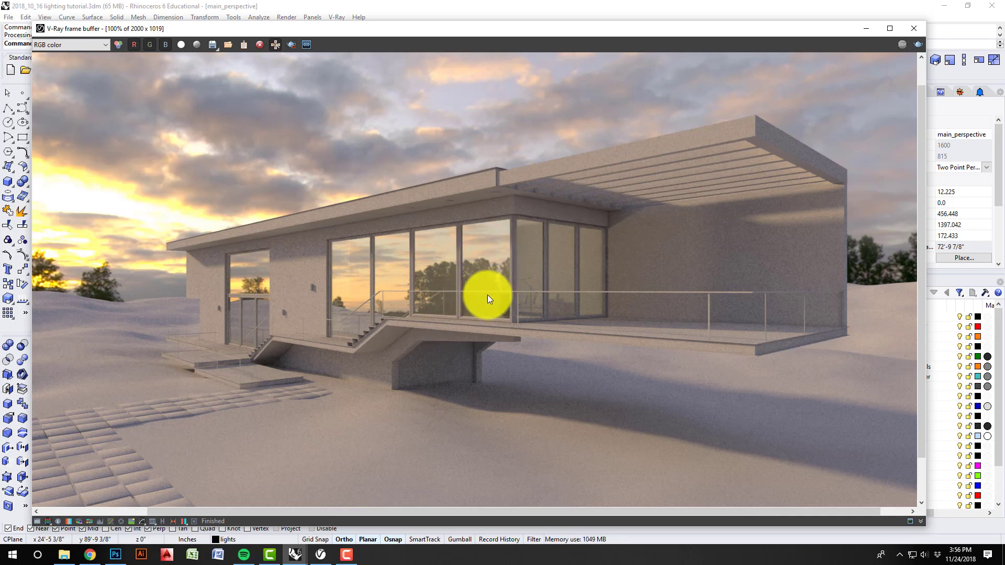
pyautogui.scroll(-1, 488, 293)
pyautogui.scroll(1, 538, 285)
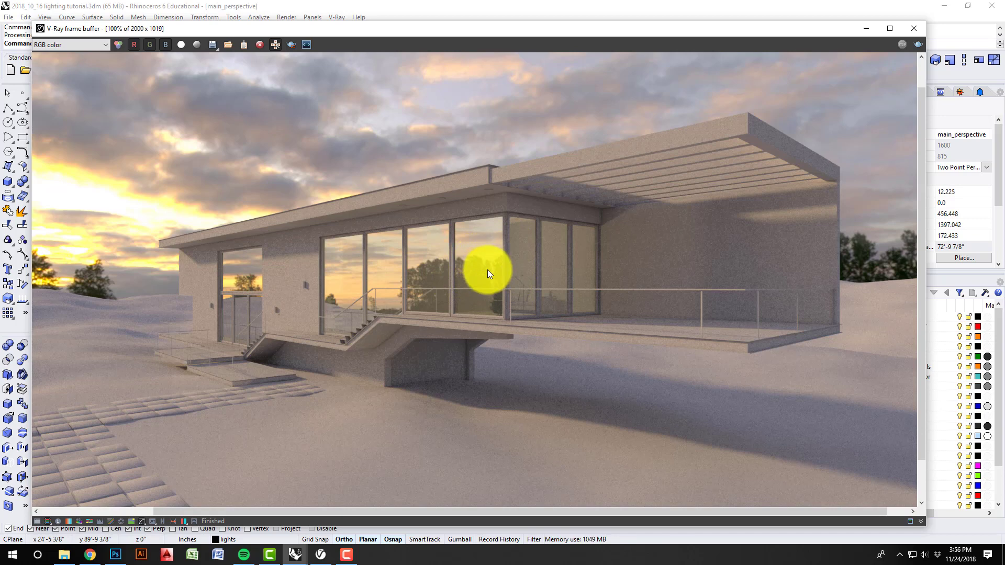
pyautogui.scroll(-1, 487, 269)
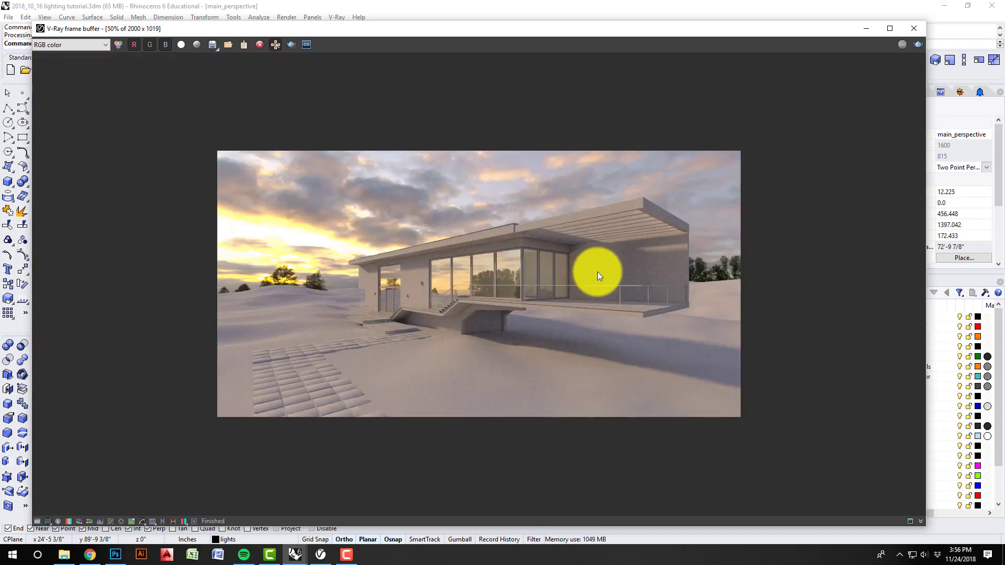
pyautogui.scroll(1, 598, 272)
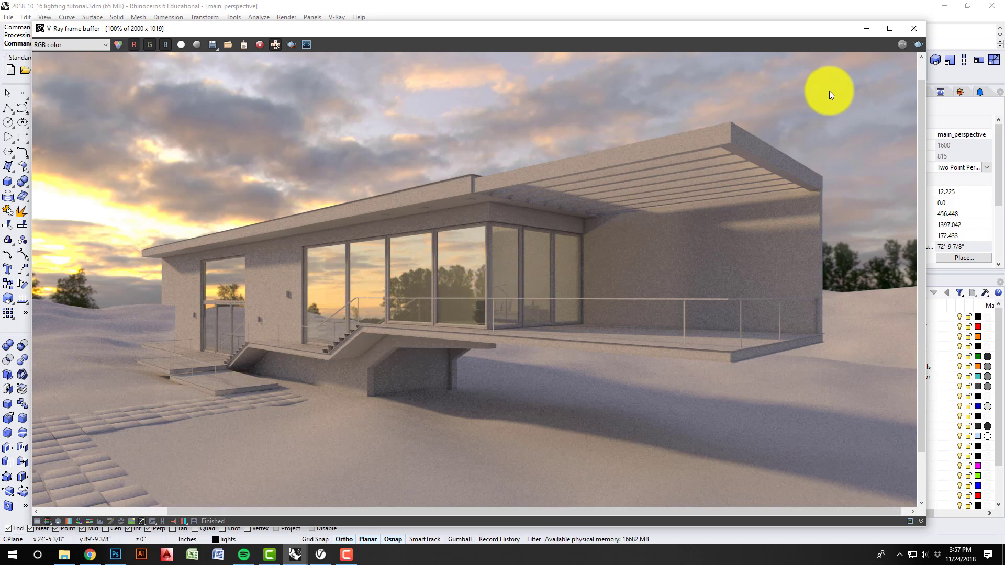
pyautogui.click(864, 30)
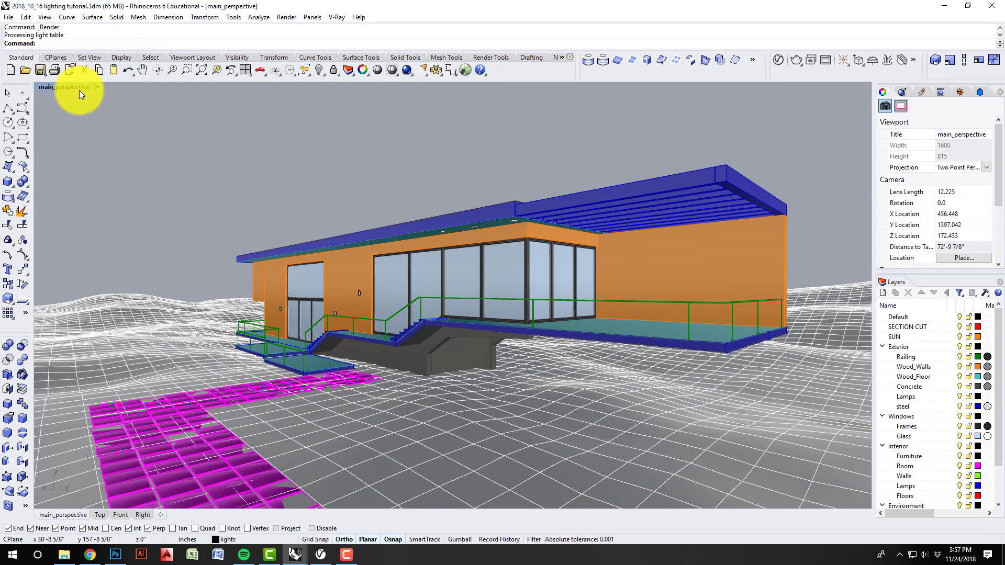
# Delete the V-Ray Omni Light from the scene's lights in the V-Ray Asset Editor.
pyautogui.click(779, 61)
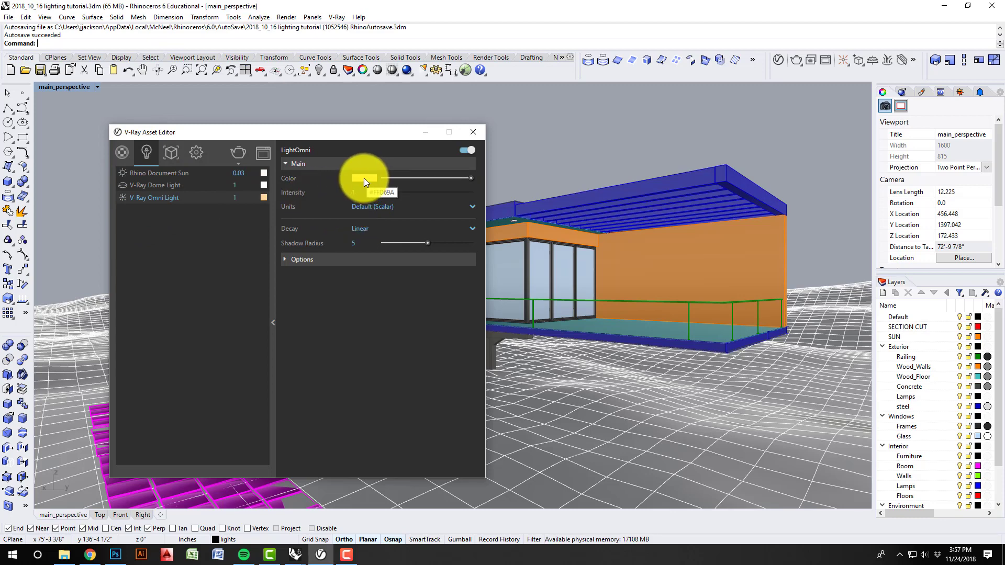
pyautogui.rightClick(161, 198)
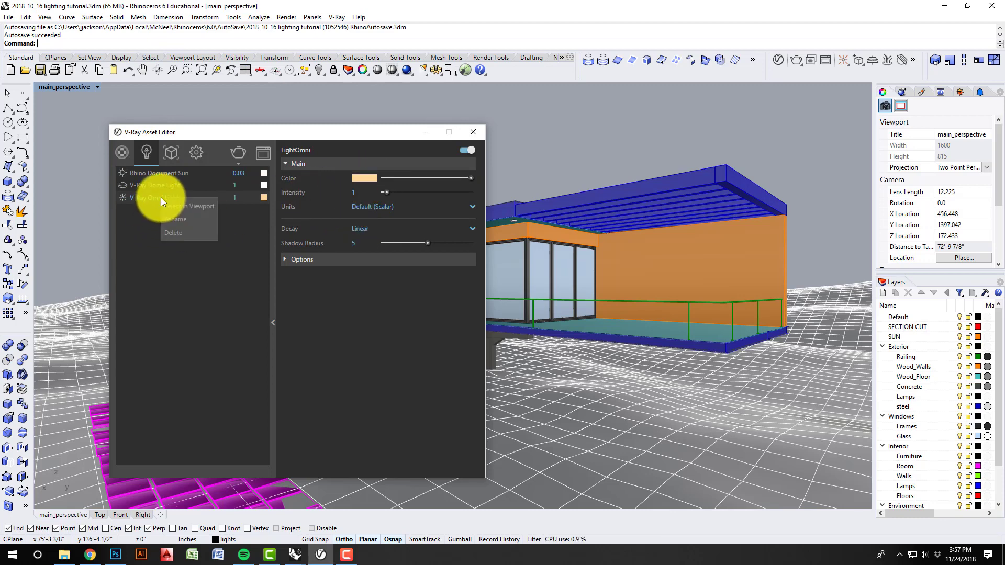
pyautogui.click(188, 232)
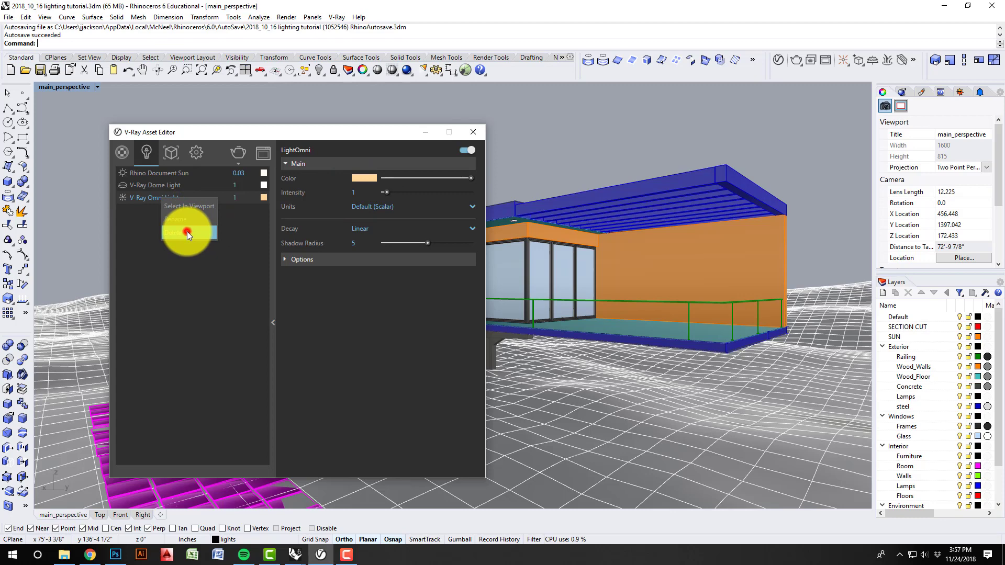
pyautogui.click(427, 133)
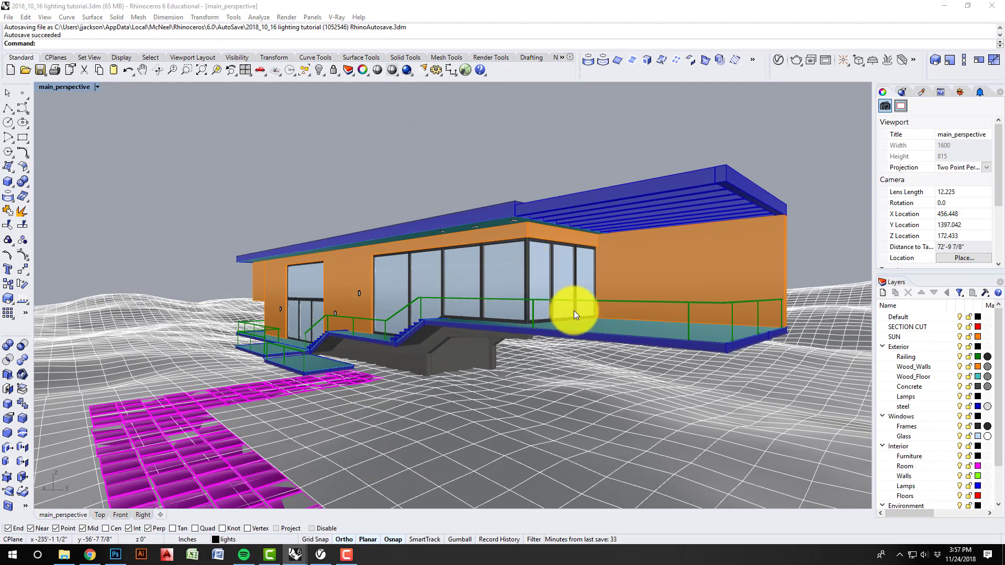
# Create a new Generic V-Ray material and name it "glowing interior wall".
pyautogui.click(781, 57)
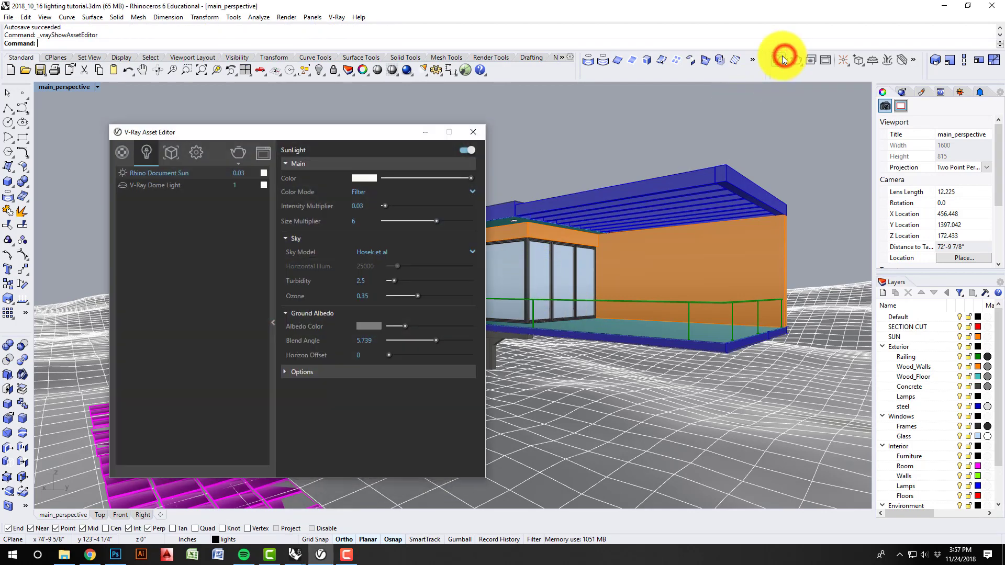
pyautogui.moveTo(276, 134); pyautogui.dragTo(464, 111)
pyautogui.click(306, 128)
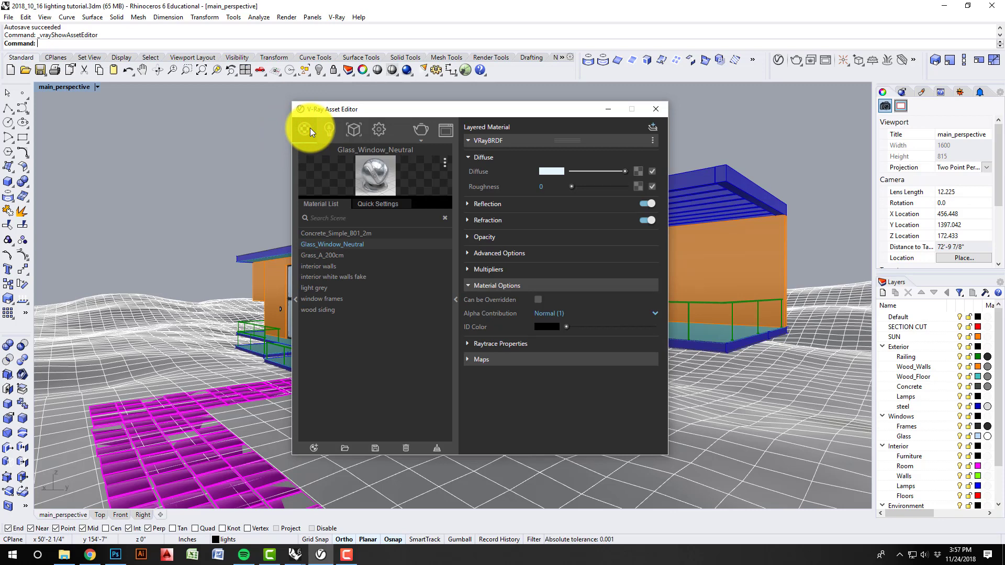
pyautogui.click(313, 449)
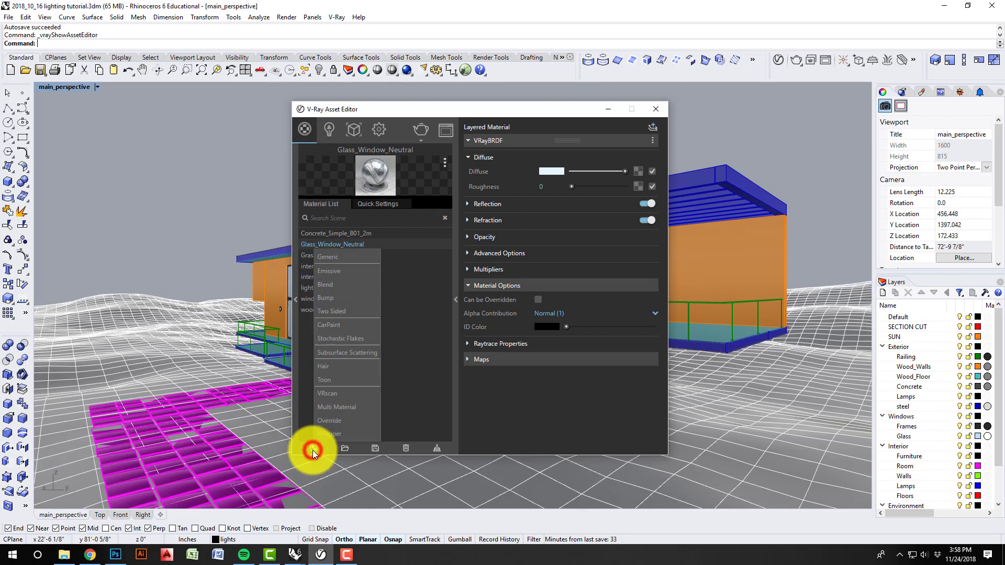
pyautogui.click(338, 259)
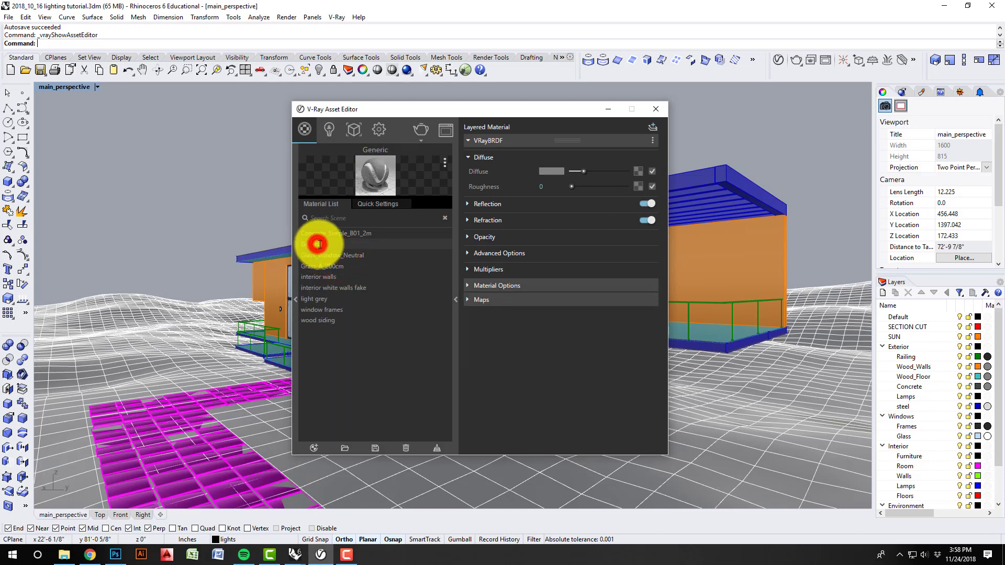
pyautogui.doubleClick(317, 244)
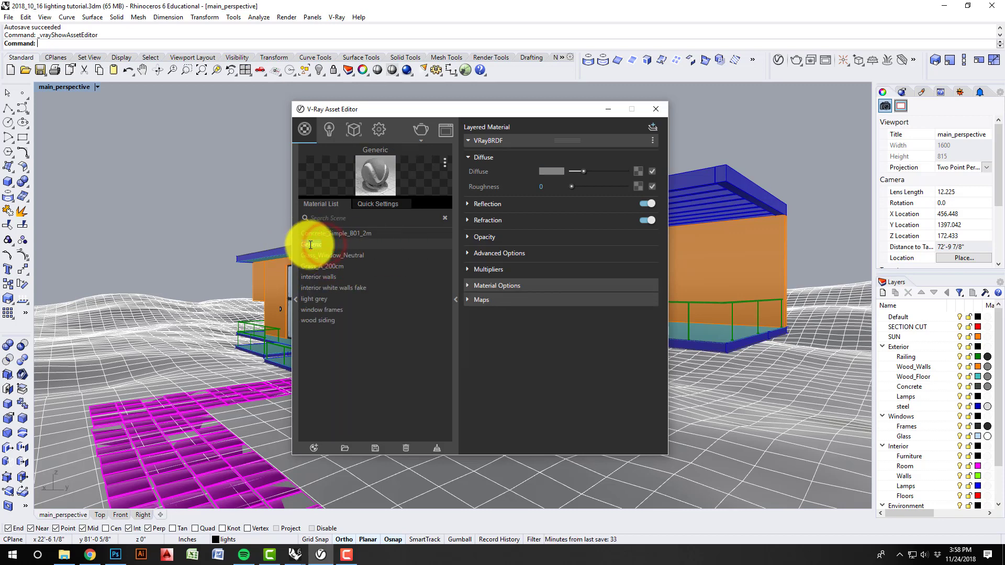
pyautogui.write('glazing interior wall')
pyautogui.click(380, 347)
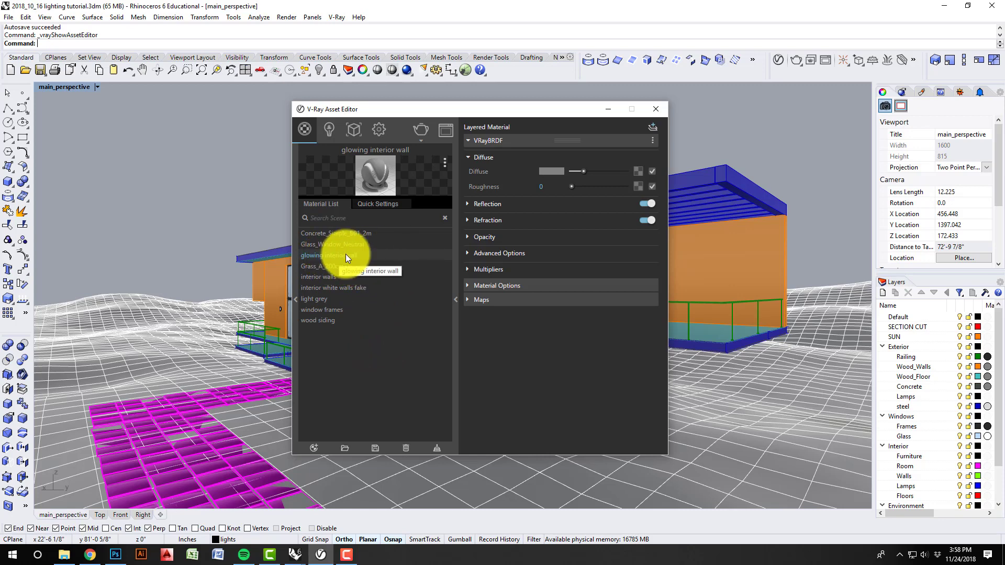
# Set the glowing interior wall material's diffuse color to a warm cream, about R 1, G 0.893, B 0.737.
pyautogui.click(557, 168)
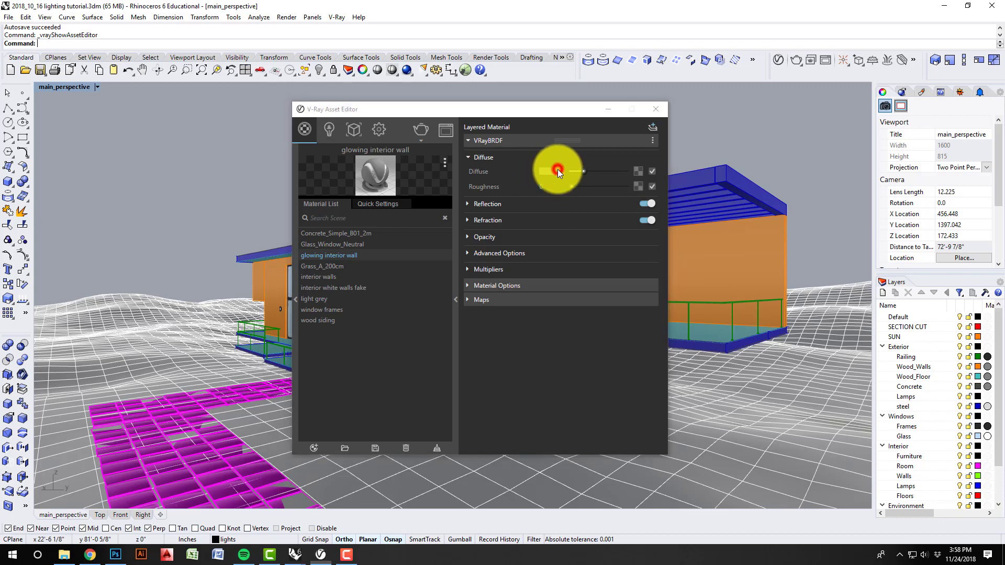
pyautogui.moveTo(469, 187); pyautogui.dragTo(467, 176)
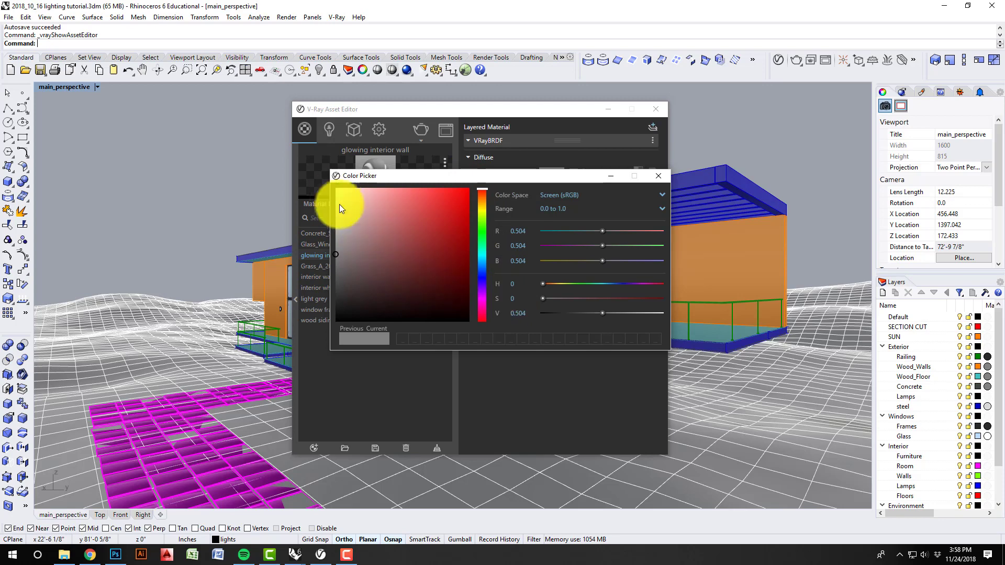
pyautogui.click(336, 189)
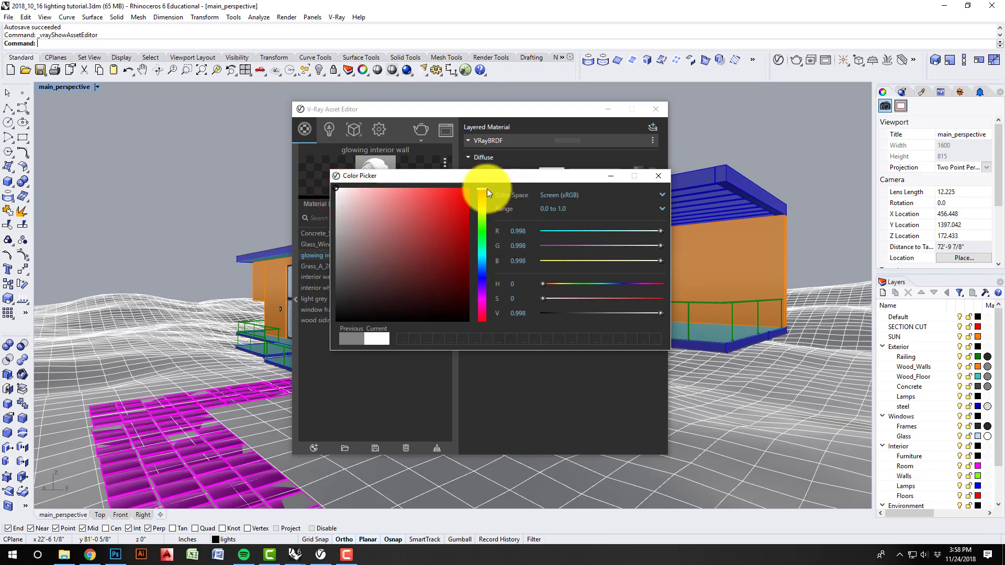
pyautogui.moveTo(486, 190); pyautogui.dragTo(490, 203)
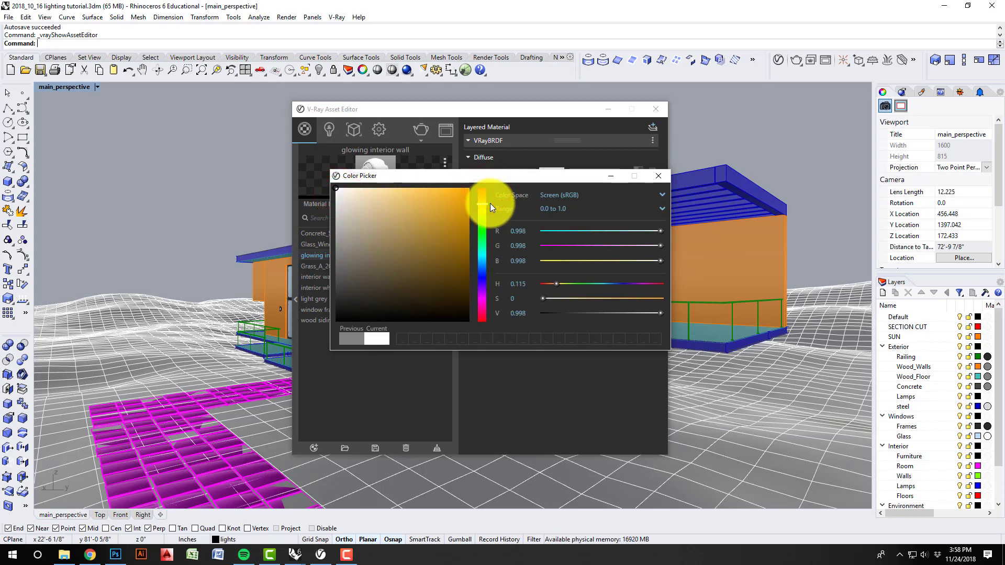
pyautogui.moveTo(335, 187); pyautogui.dragTo(367, 184)
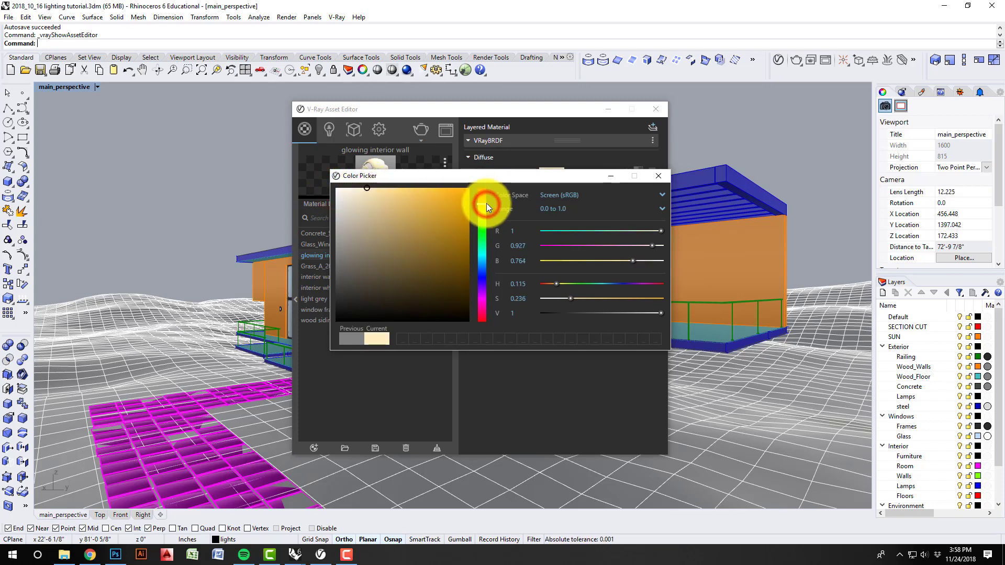
pyautogui.moveTo(486, 203); pyautogui.dragTo(487, 202)
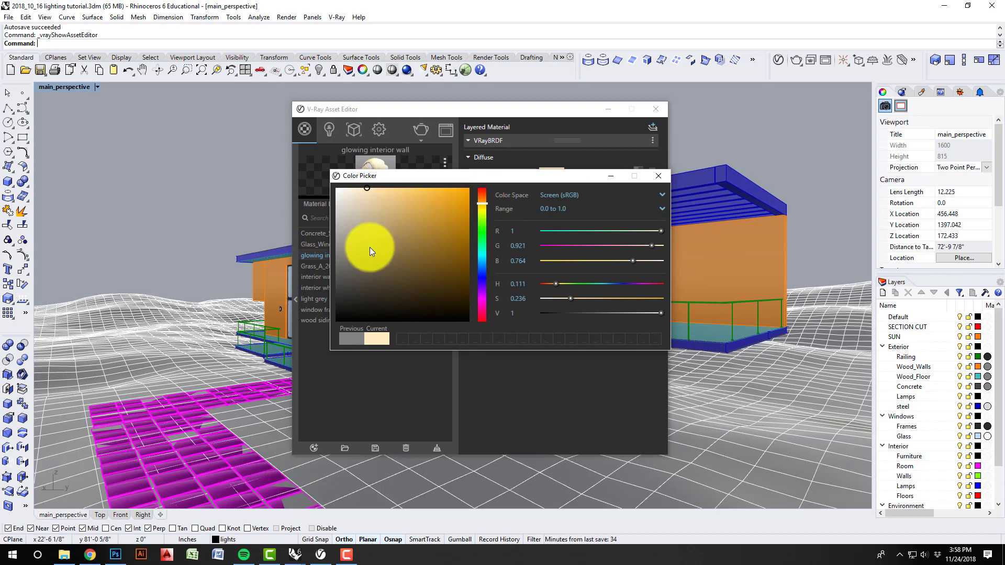
pyautogui.moveTo(368, 186); pyautogui.dragTo(371, 186)
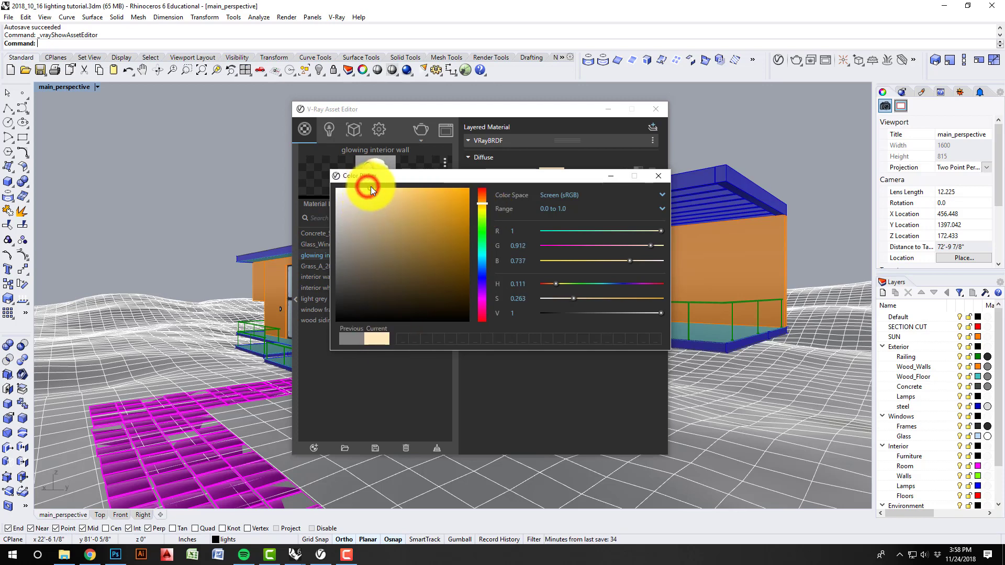
pyautogui.click(485, 201)
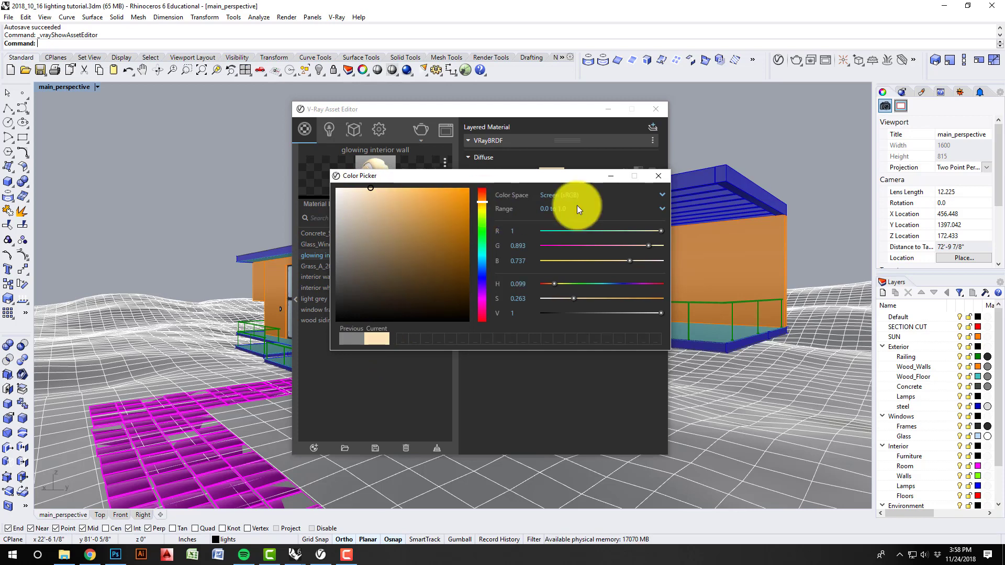
pyautogui.click(660, 172)
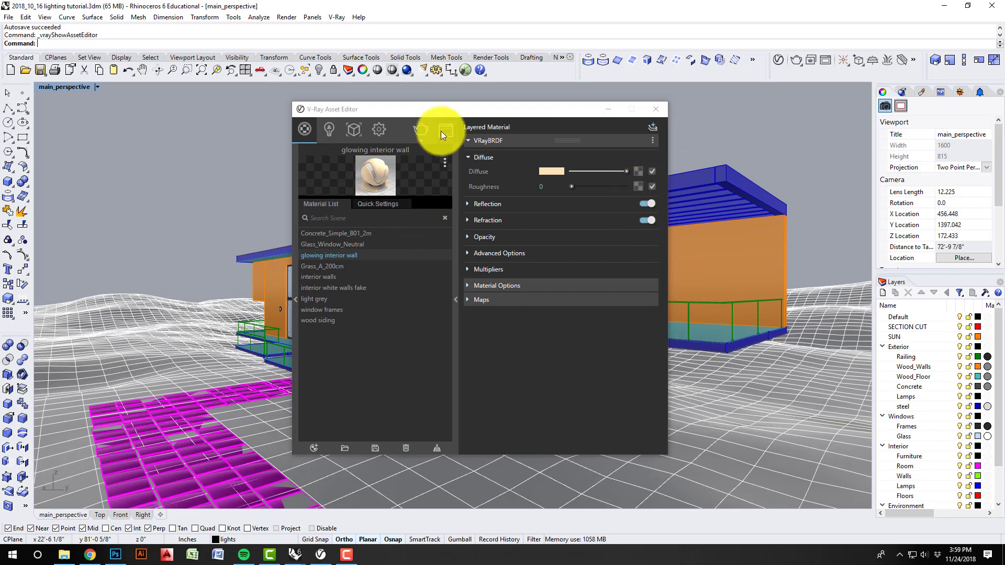
# Add an Emissive layer to the glowing interior wall material and color it warm yellow, about R 1, G 0.901, B 0.655.
pyautogui.click(654, 125)
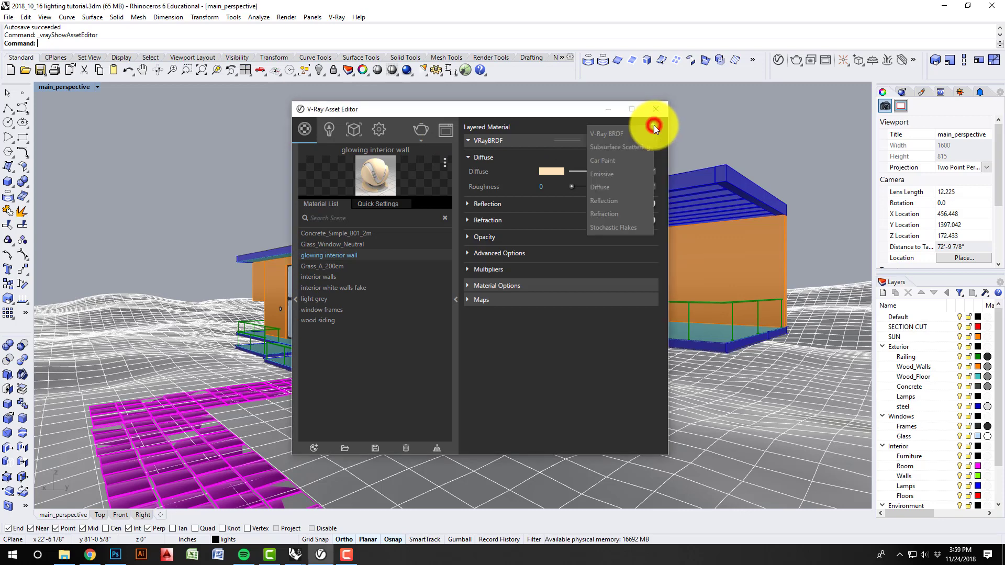
pyautogui.click(627, 170)
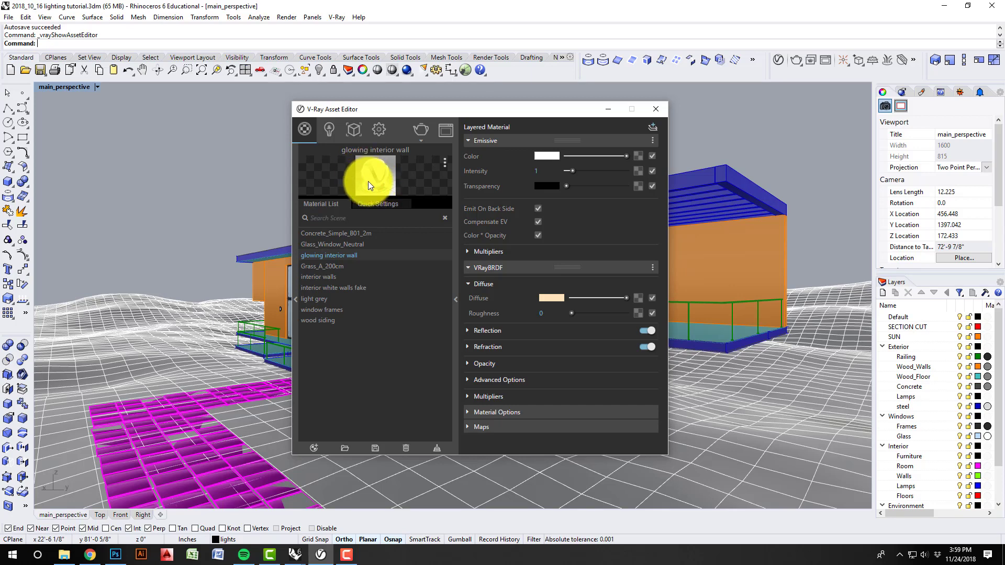
pyautogui.click(552, 156)
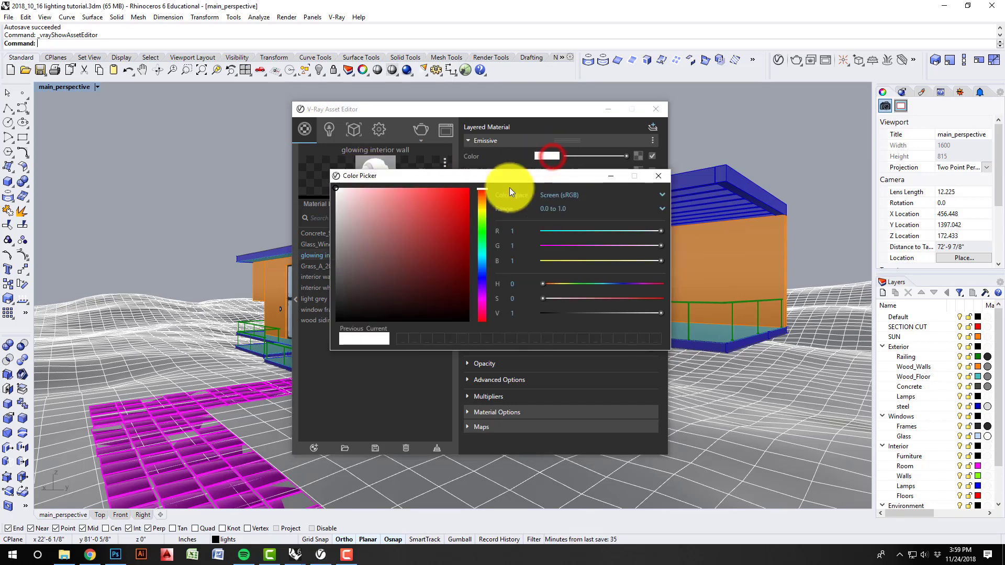
pyautogui.click(482, 205)
pyautogui.click(393, 192)
pyautogui.moveTo(387, 189); pyautogui.dragTo(383, 186)
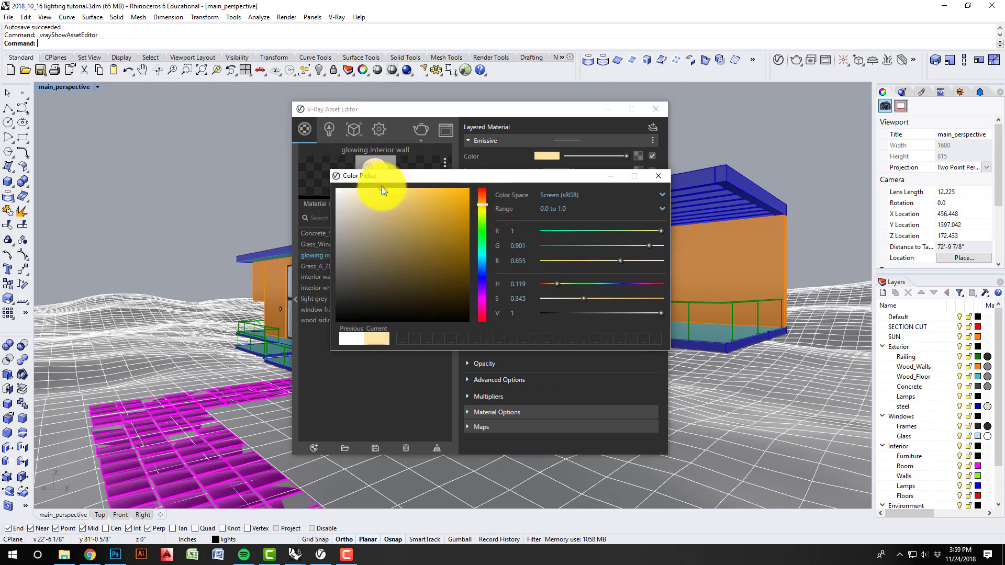
pyautogui.click(655, 178)
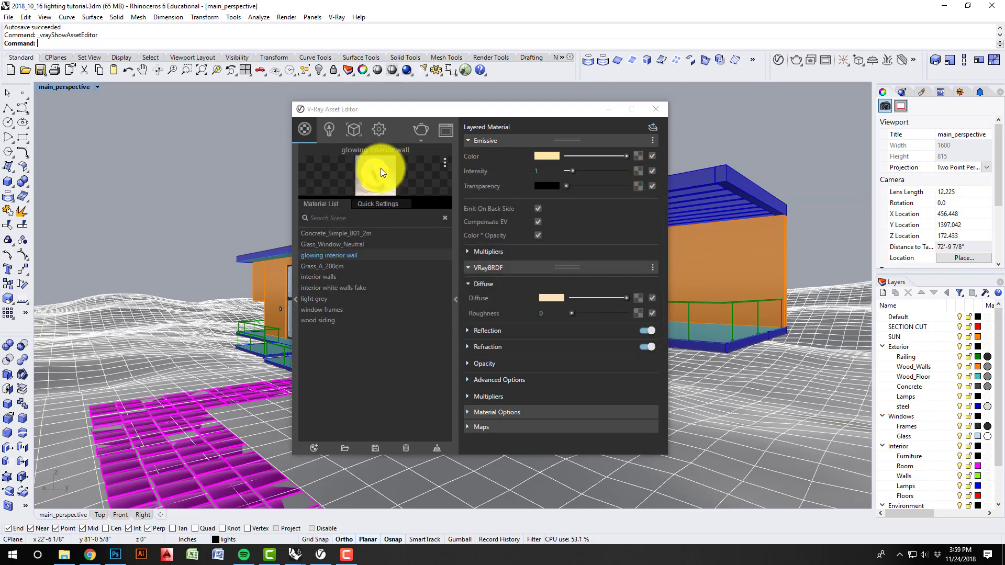
# Disable Can be Overridden in the glowing interior wall material's options and check the Material Override render setting.
pyautogui.click(322, 278)
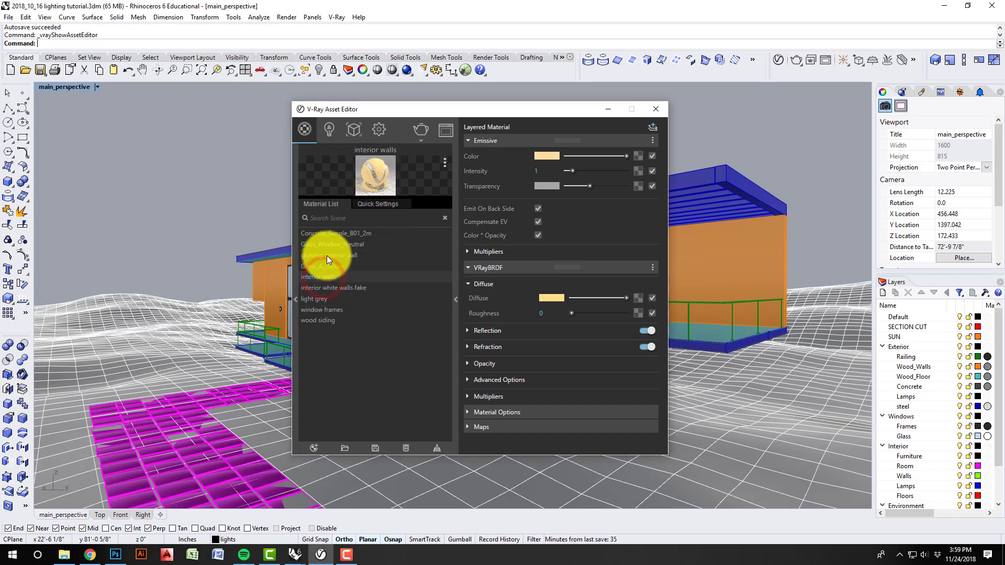
pyautogui.click(333, 243)
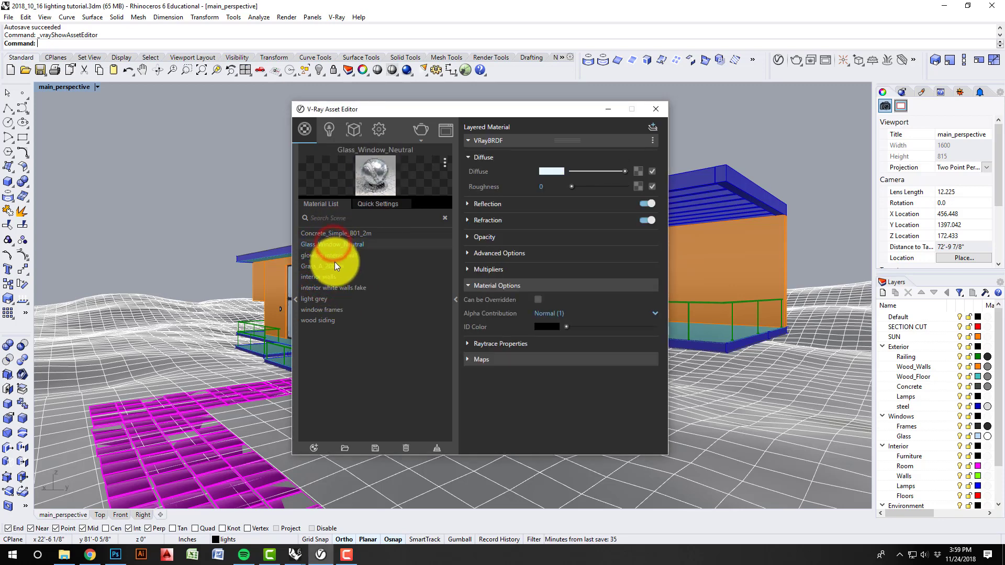
pyautogui.click(332, 255)
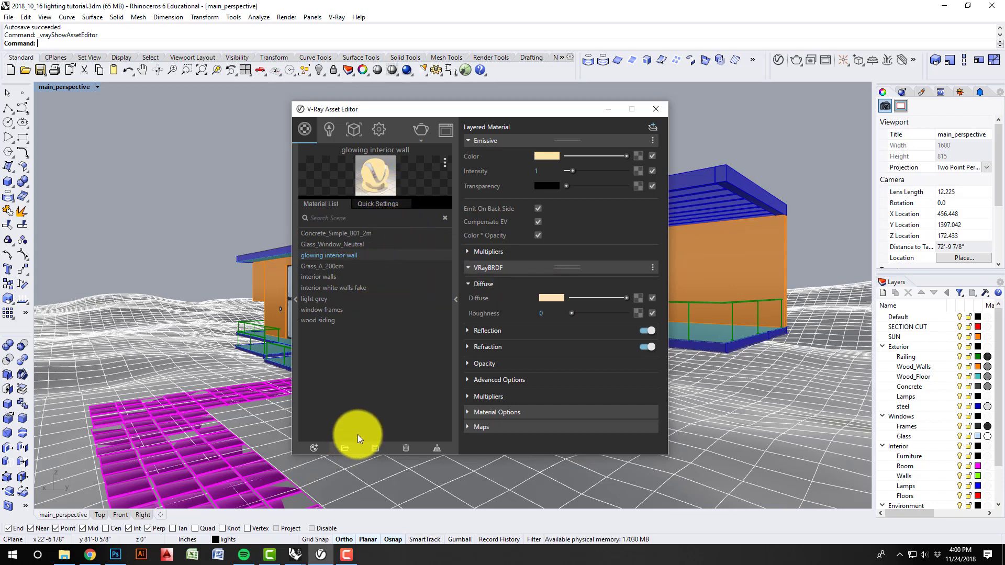
pyautogui.click(468, 412)
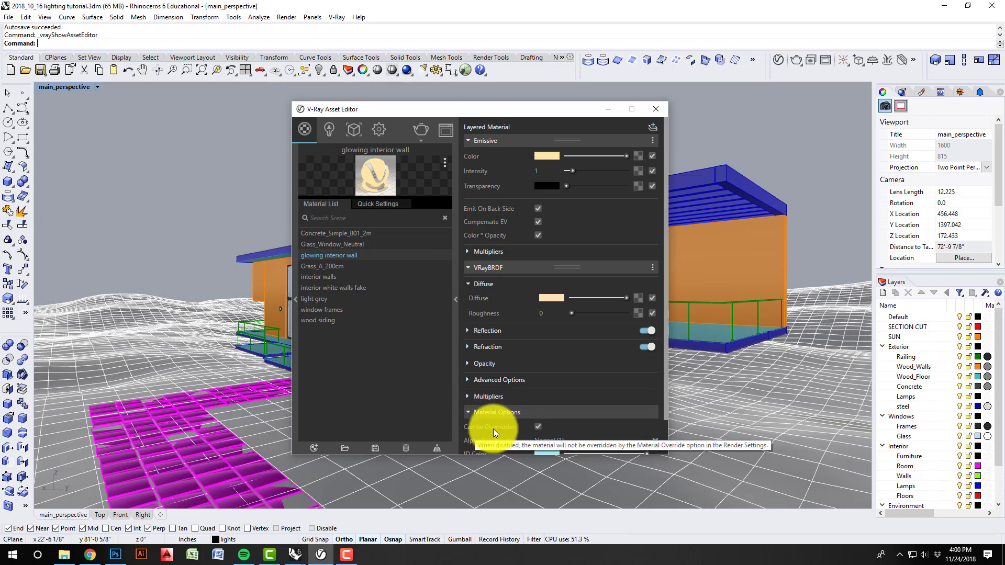
pyautogui.click(538, 427)
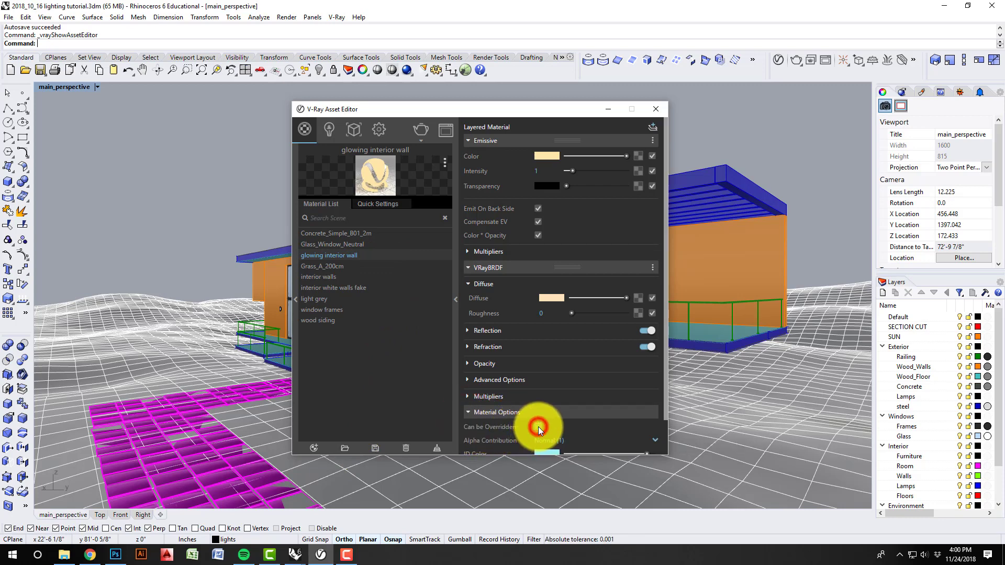
pyautogui.click(380, 128)
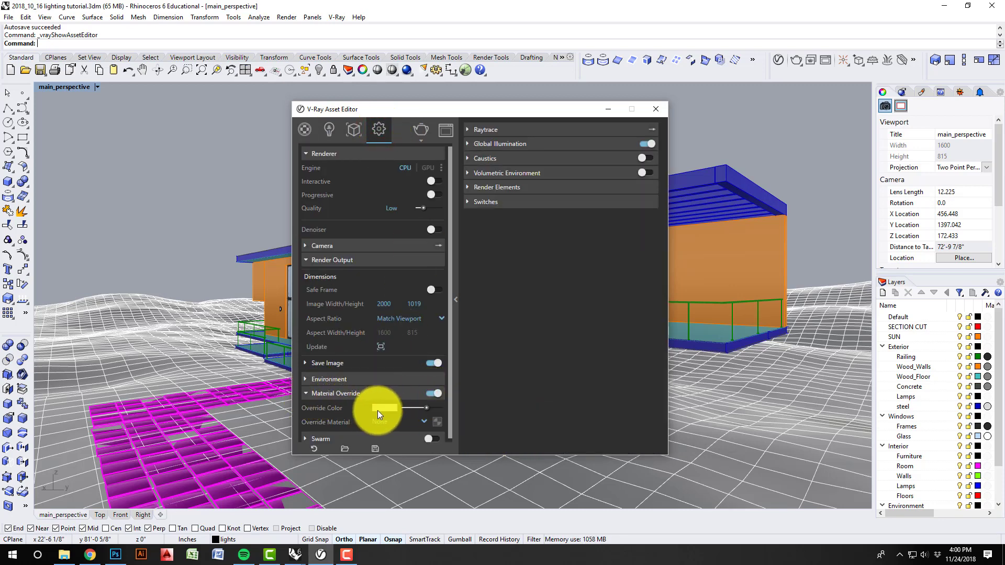
pyautogui.click(307, 129)
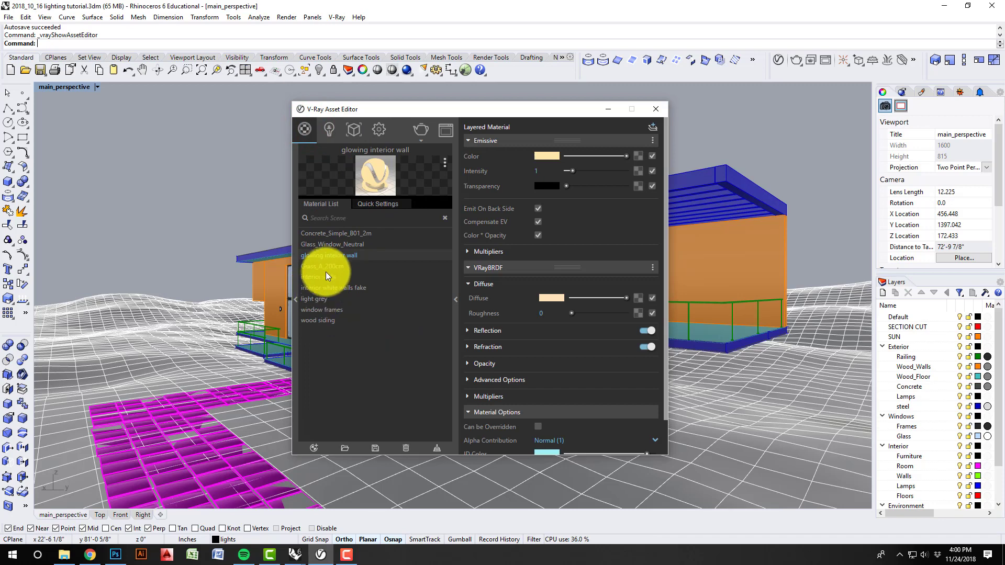
pyautogui.moveTo(488, 109)
pyautogui.mouseDown()
pyautogui.moveTo(503, 375)
pyautogui.moveTo(482, 145)
pyautogui.moveTo(490, 124)
pyautogui.mouseUp()
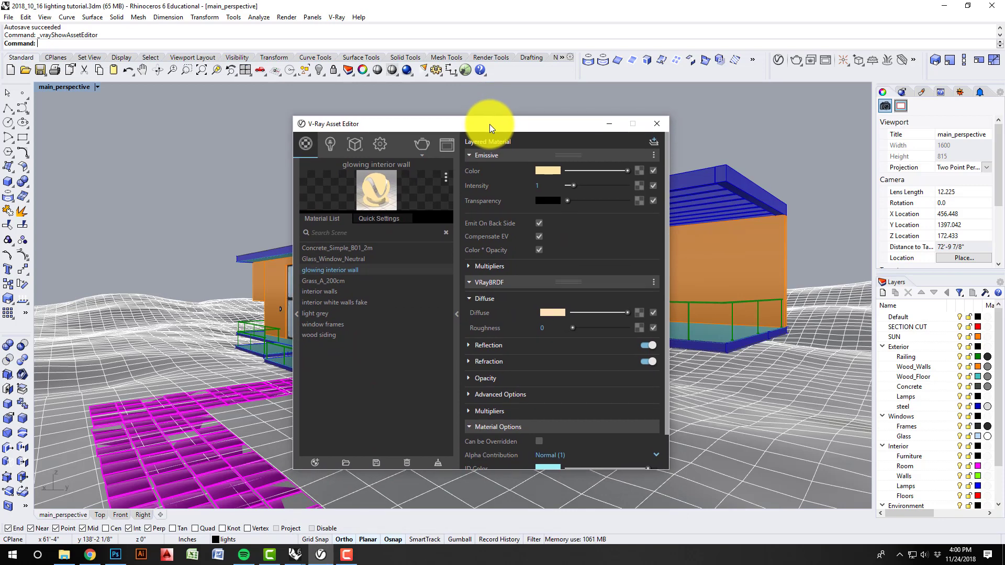
pyautogui.moveTo(489, 124); pyautogui.dragTo(495, 124)
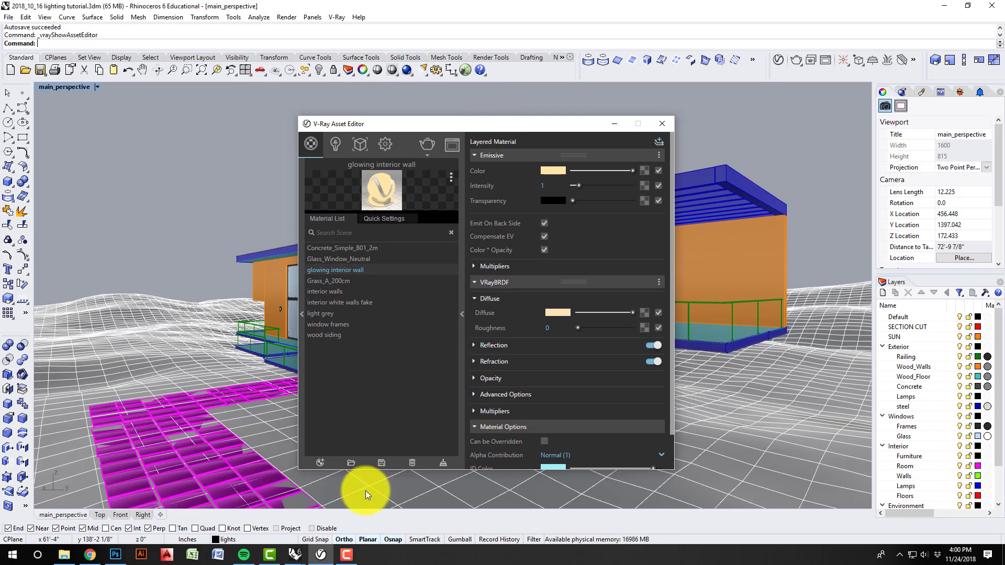
# Examine the house's windows and interior in the last render in the V-Ray frame buffer.
pyautogui.moveTo(295, 556)
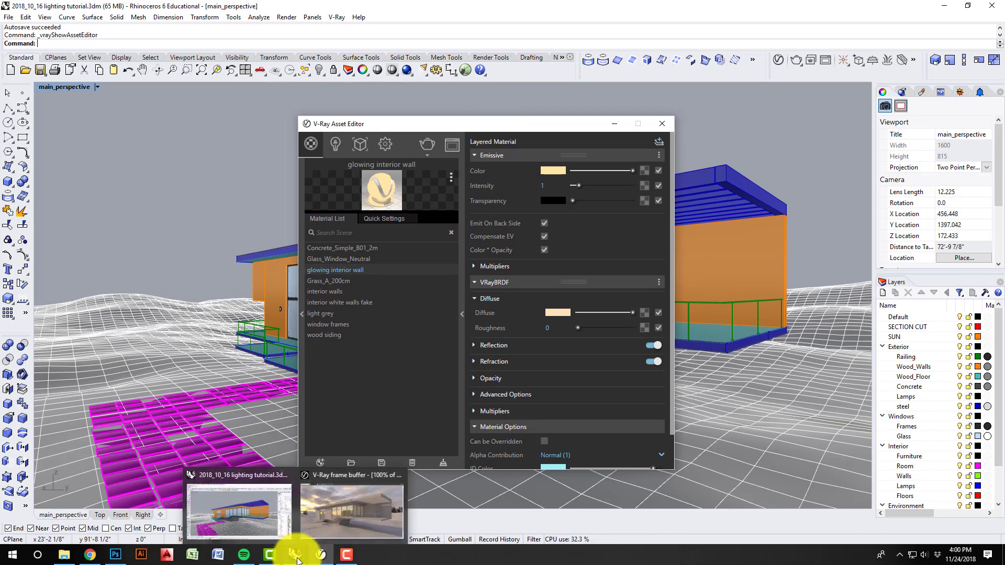
pyautogui.click(339, 512)
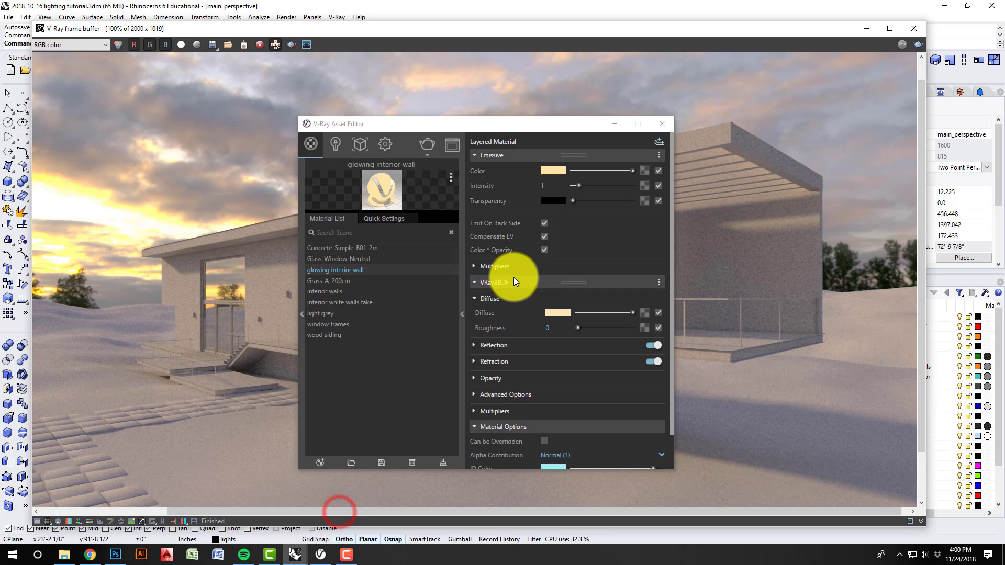
pyautogui.click(614, 124)
pyautogui.scroll(-1, 469, 299)
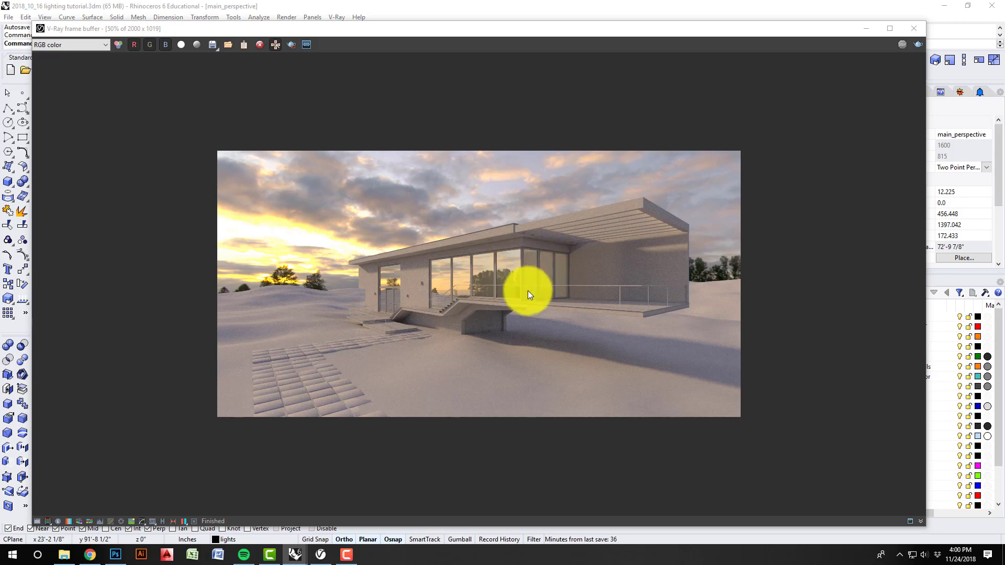
pyautogui.scroll(2, 528, 290)
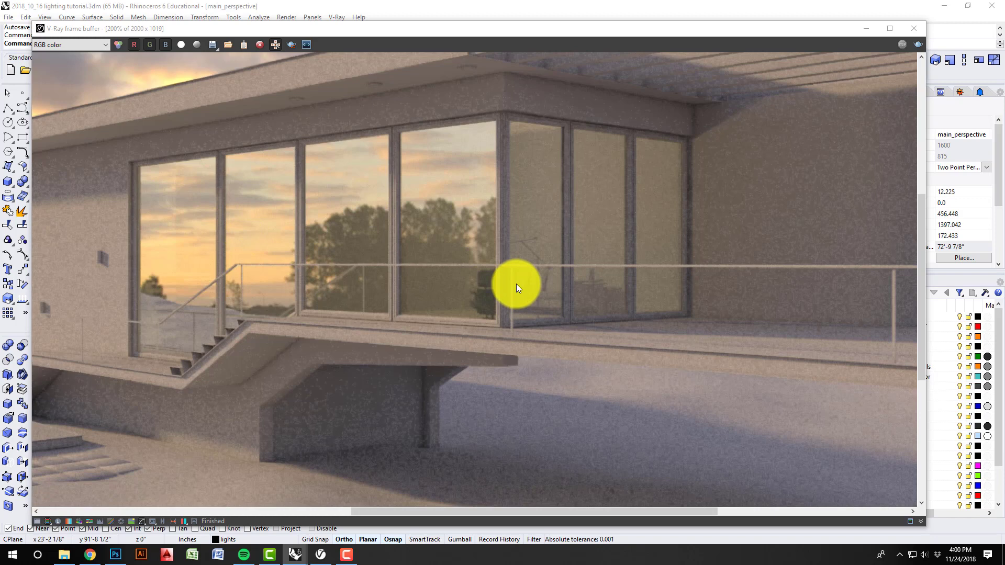
pyautogui.scroll(-1, 516, 284)
pyautogui.click(866, 30)
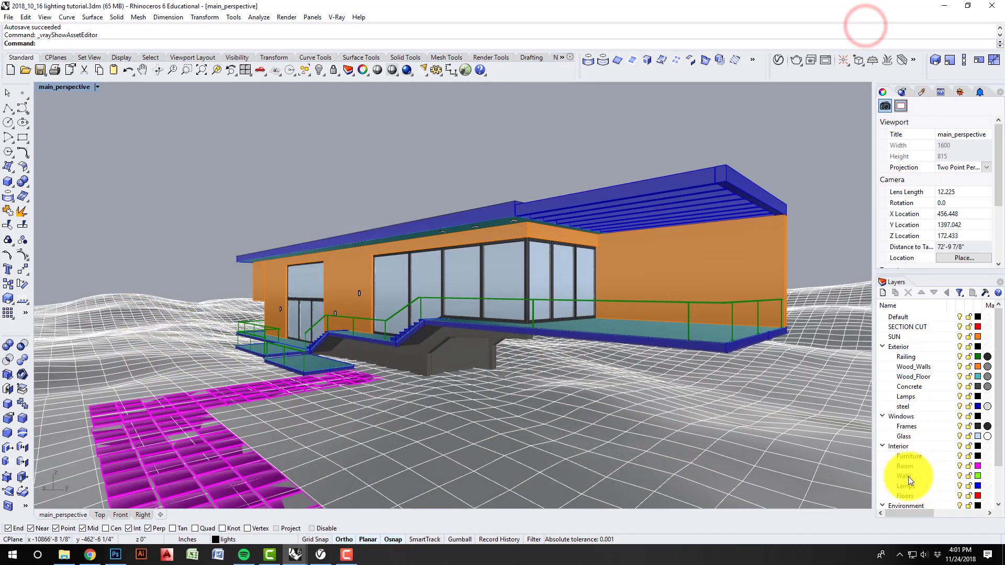
# Assign the V-Ray material "glowing interior wall" to the Walls layer under Interior.
pyautogui.click(987, 477)
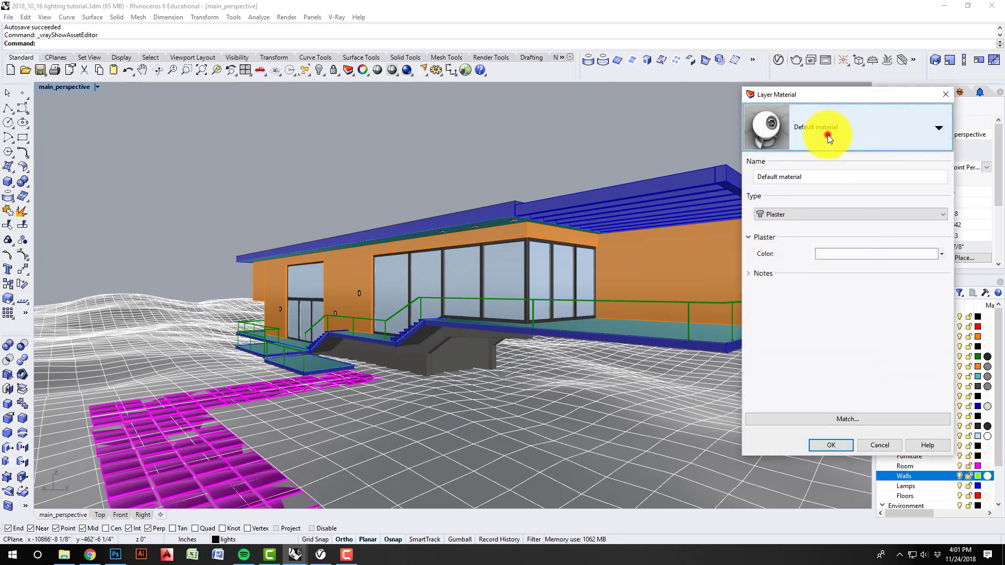
pyautogui.click(827, 134)
pyautogui.click(809, 190)
pyautogui.click(822, 150)
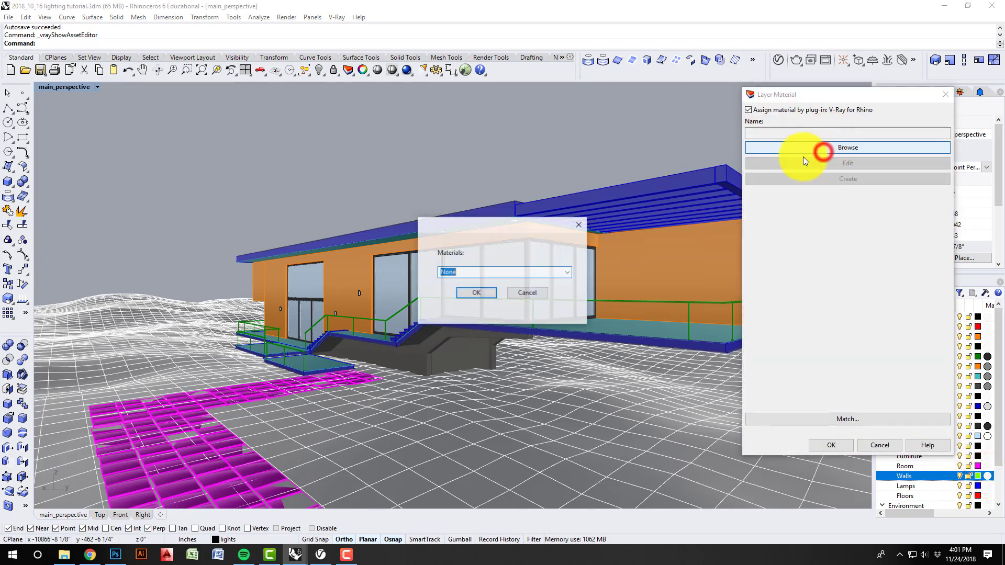
pyautogui.click(568, 271)
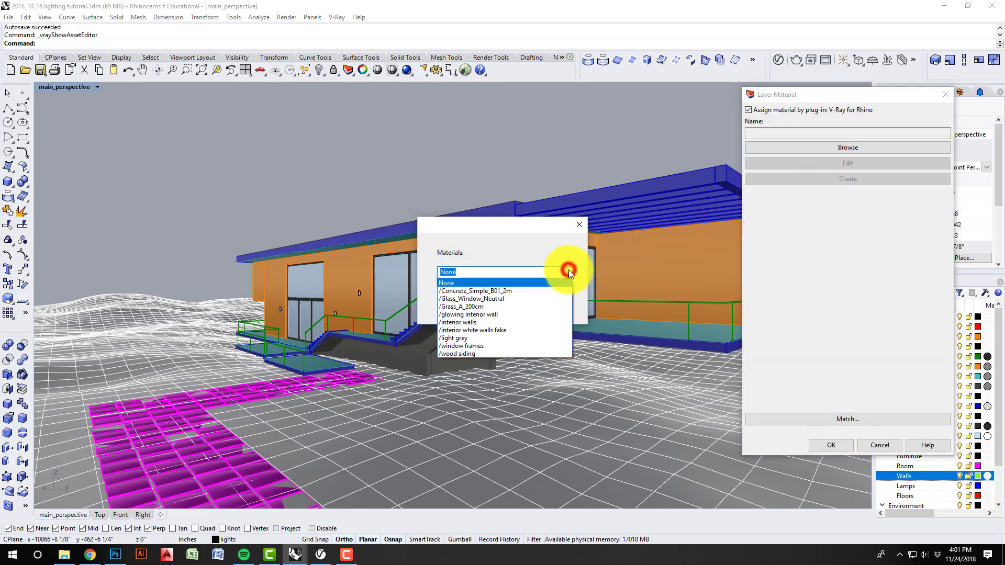
pyautogui.click(535, 313)
pyautogui.click(478, 294)
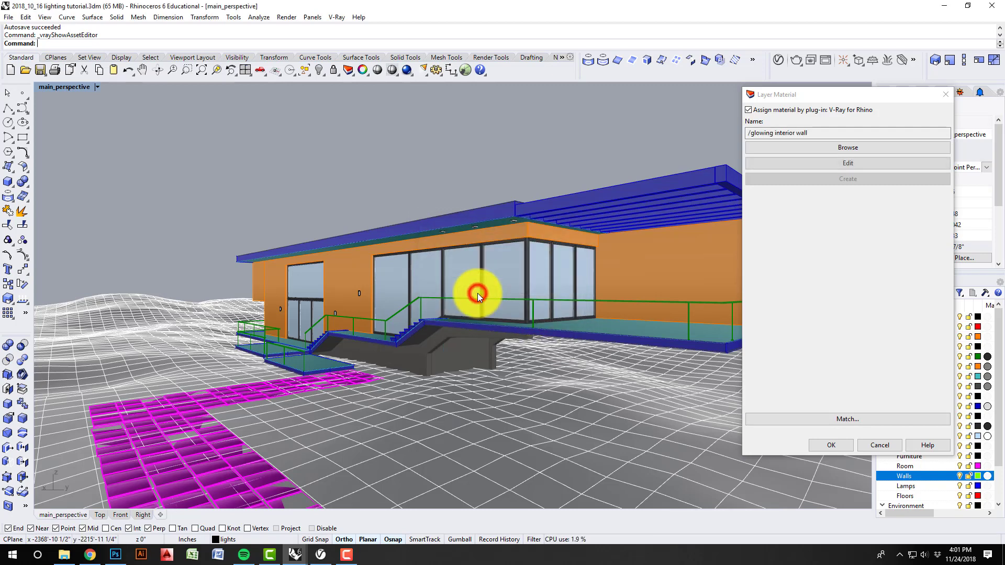
pyautogui.click(820, 445)
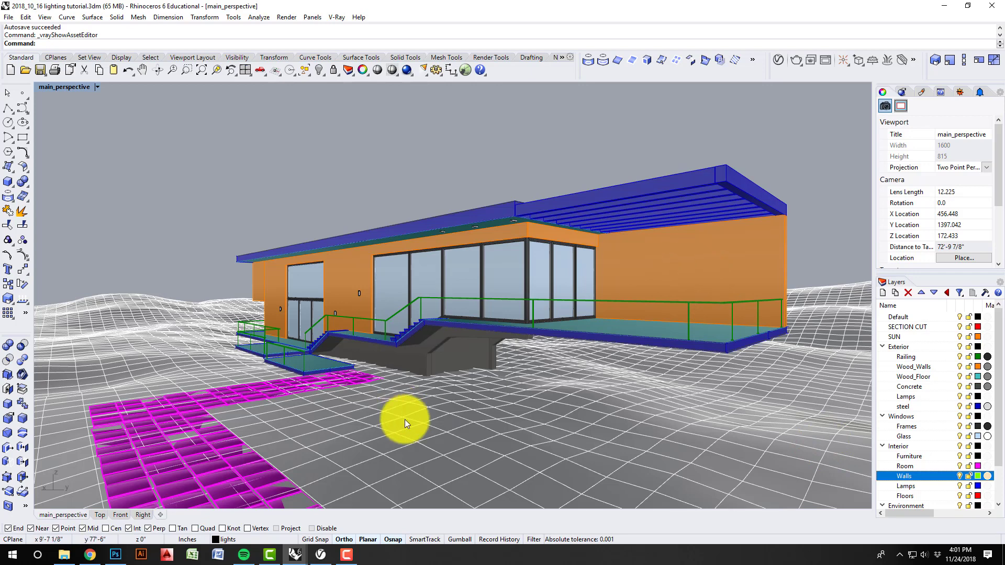
# Render the main perspective again and inspect the interior walls through the windows.
pyautogui.moveTo(295, 554)
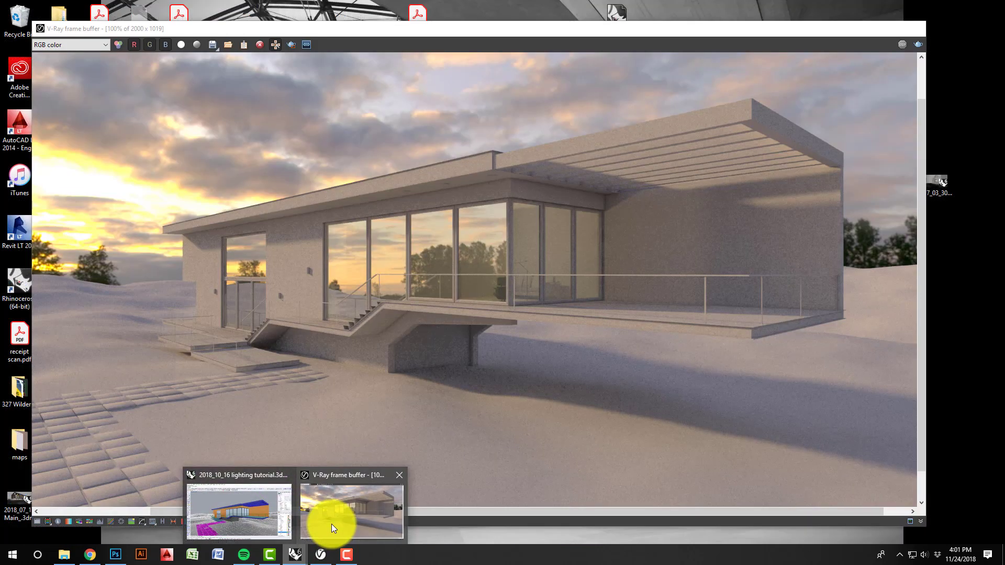
pyautogui.click(331, 524)
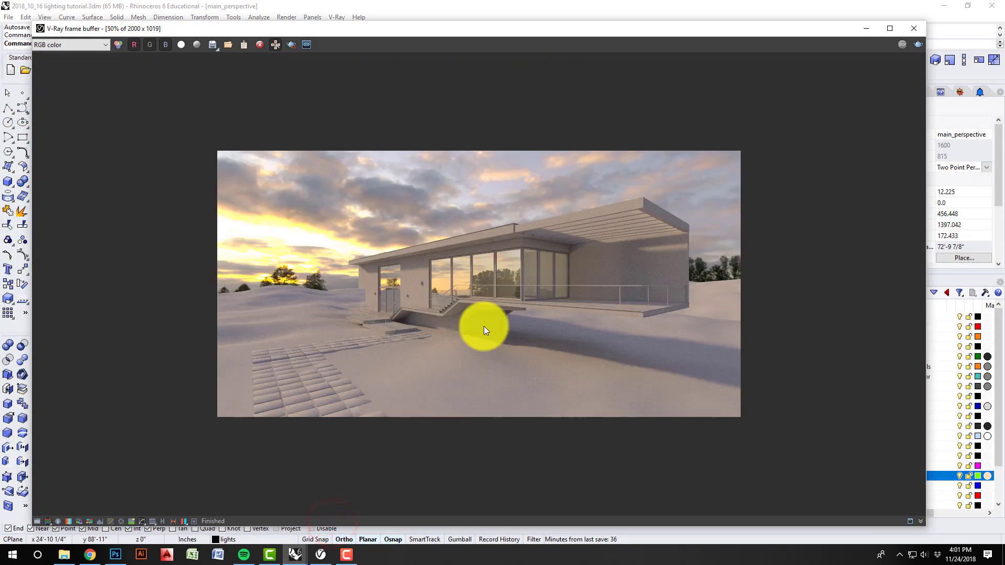
pyautogui.click(918, 44)
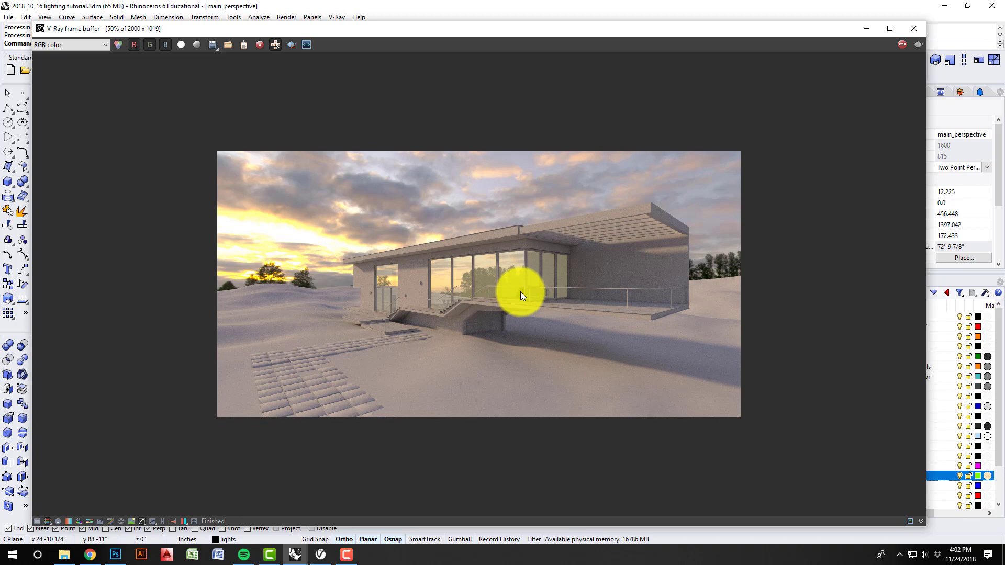
pyautogui.scroll(1, 520, 291)
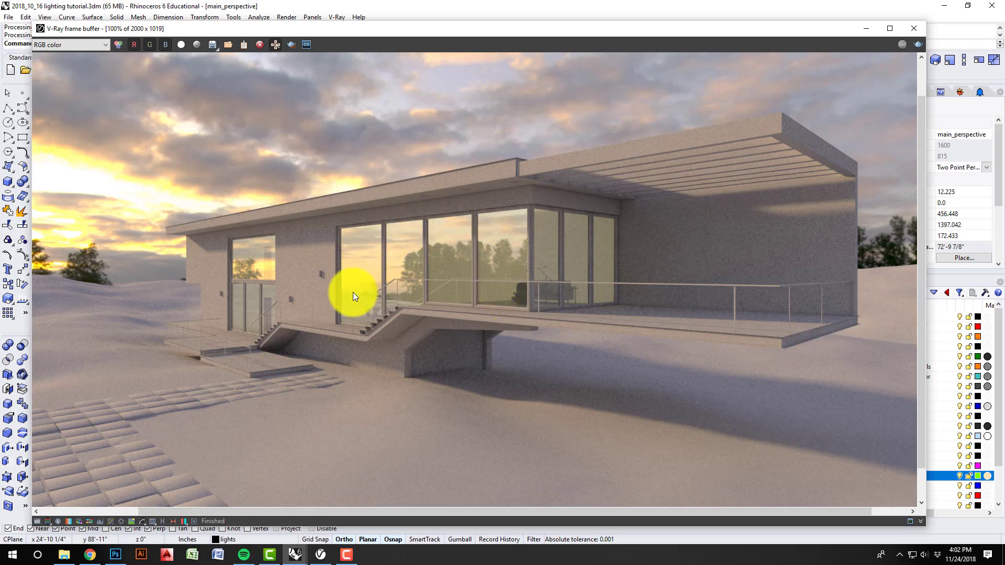
pyautogui.scroll(-1, 498, 278)
pyautogui.scroll(1, 486, 291)
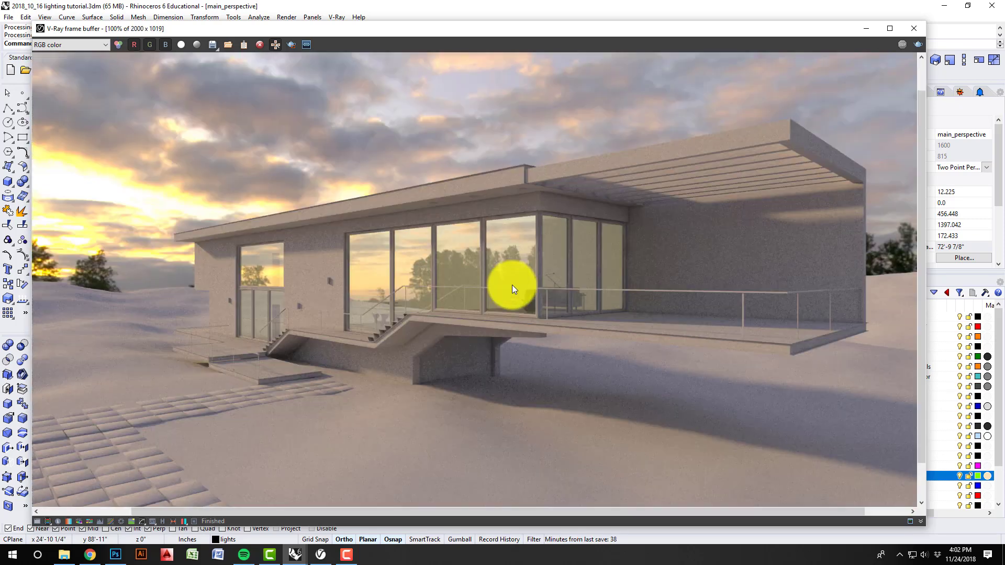
pyautogui.scroll(-1, 512, 285)
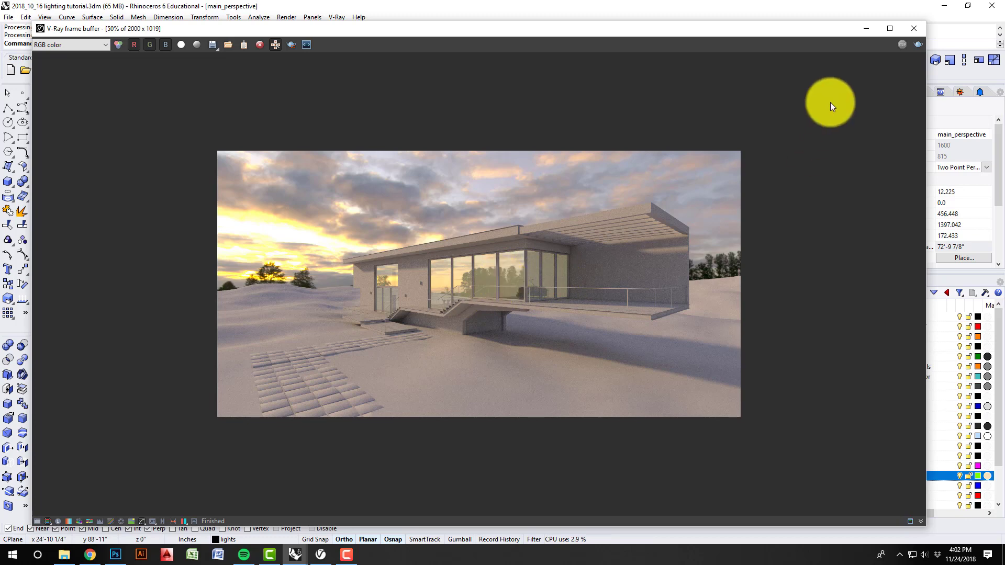
pyautogui.click(866, 29)
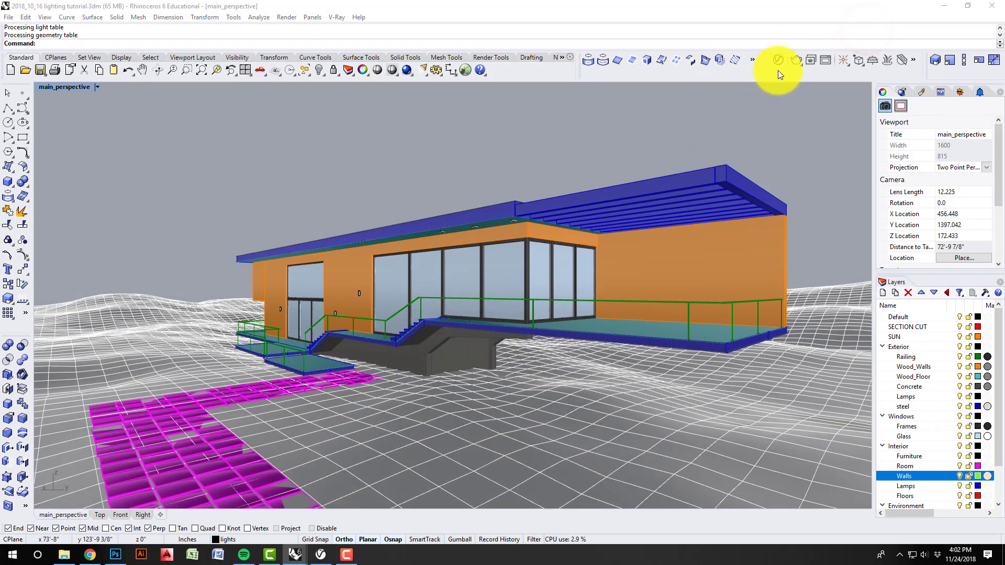
# Shift the glowing interior wall's emissive color to a warmer orange, about R 1, G 0.832, B 0.627.
pyautogui.click(783, 61)
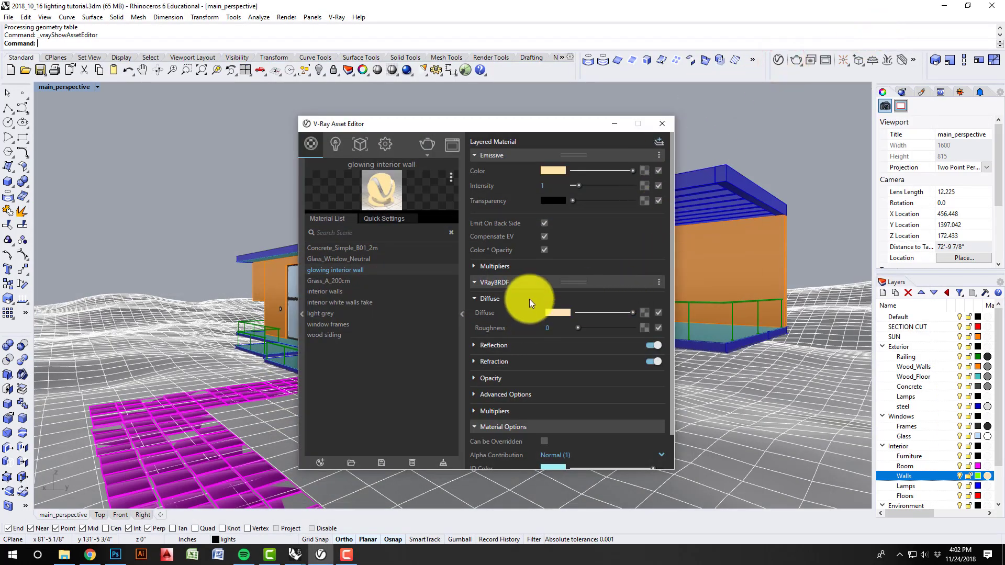
pyautogui.click(554, 170)
pyautogui.moveTo(480, 205); pyautogui.dragTo(484, 200)
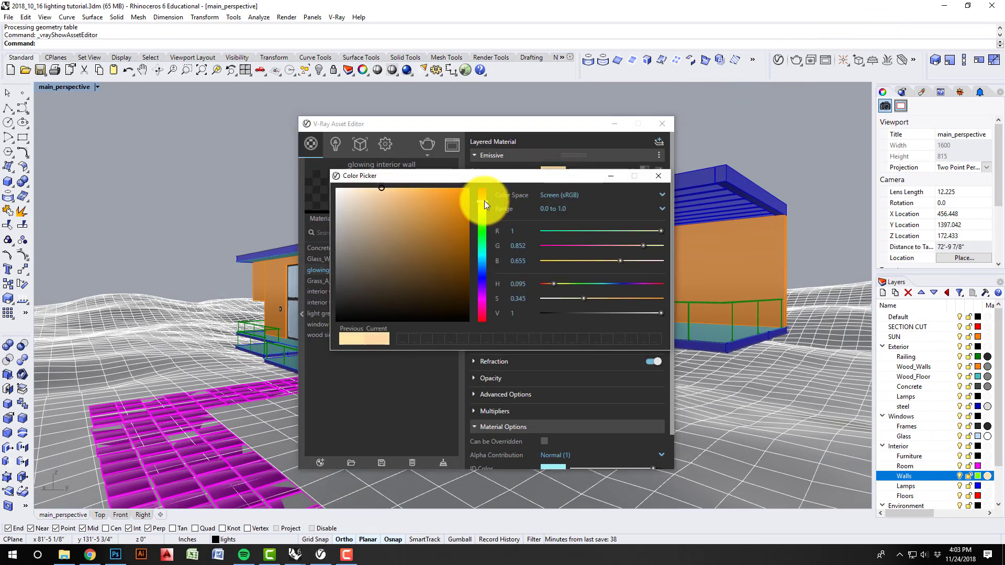
pyautogui.click(385, 189)
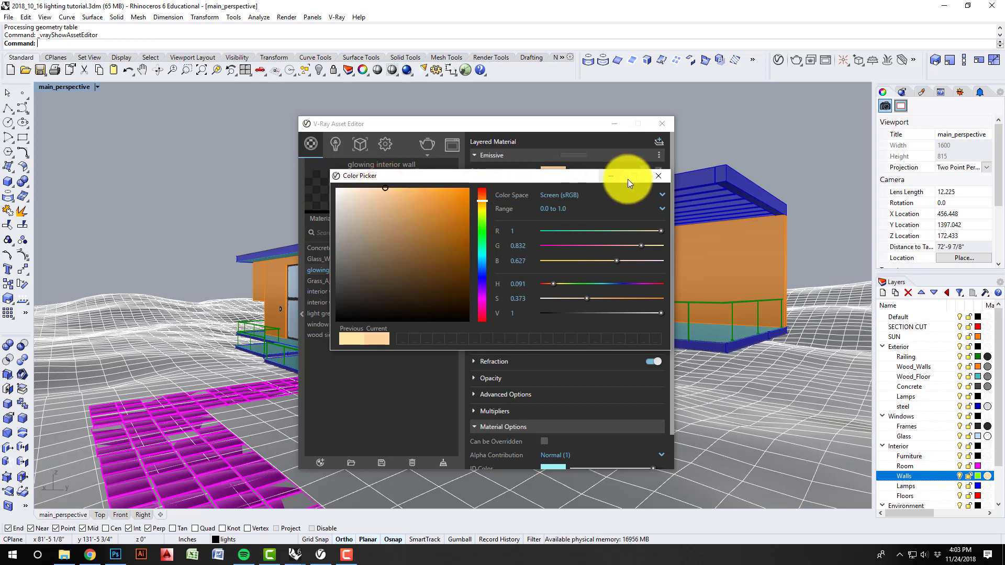
pyautogui.click(613, 177)
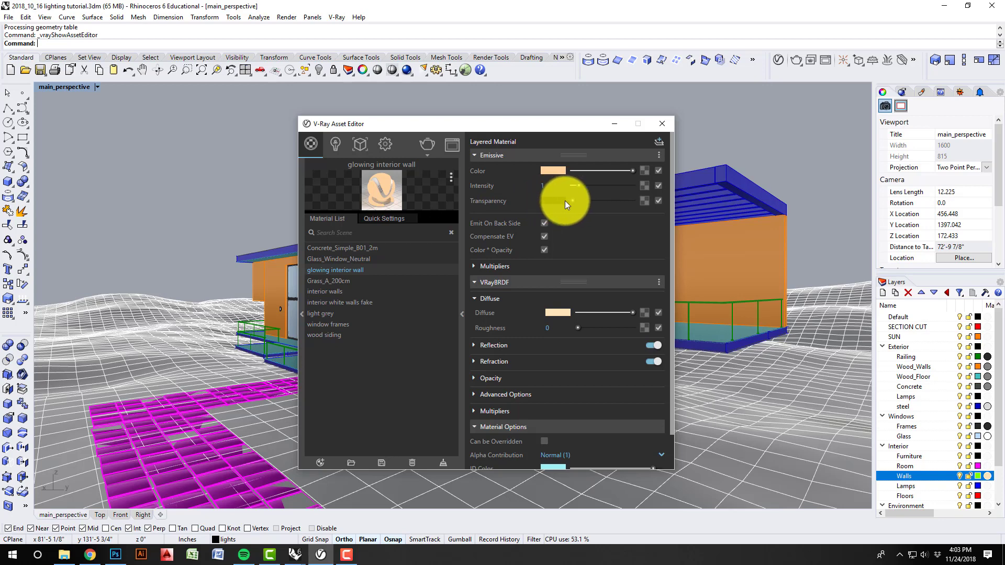
# Test the Emissive layer's transparency from black to white in the material preview and set it to a light grey.
pyautogui.moveTo(573, 201); pyautogui.dragTo(639, 201)
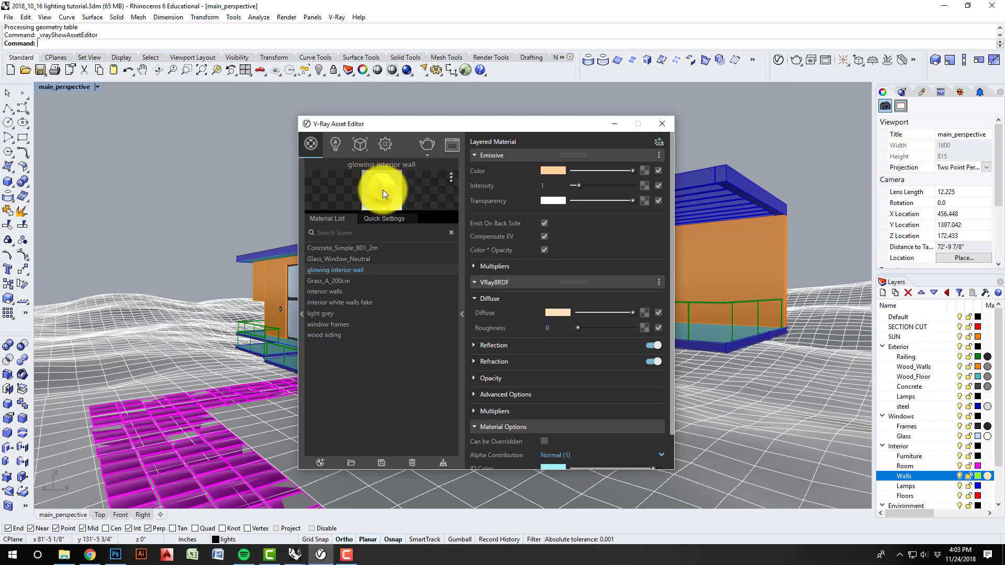
pyautogui.moveTo(633, 202); pyautogui.dragTo(567, 202)
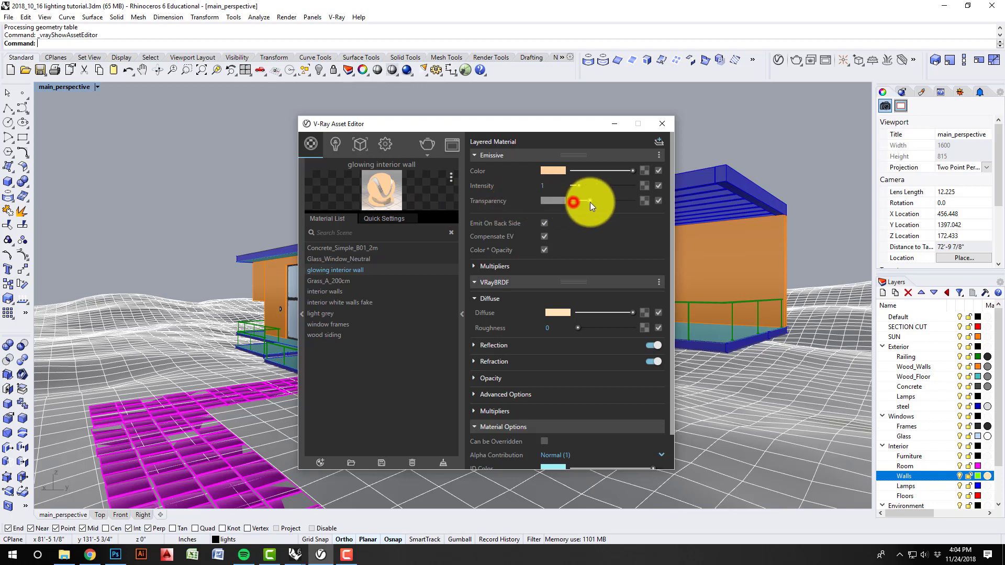
pyautogui.moveTo(590, 203); pyautogui.dragTo(597, 203)
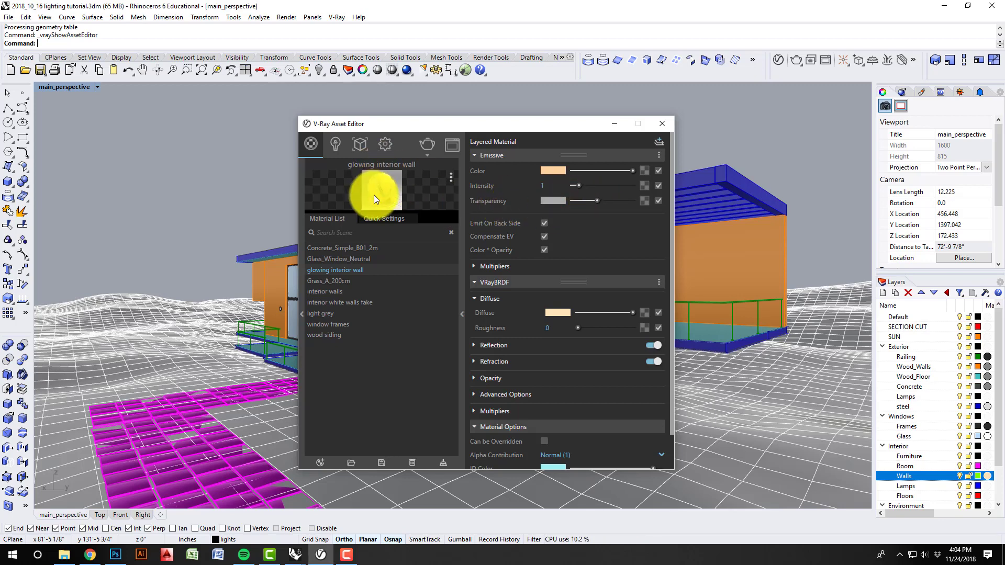
pyautogui.moveTo(597, 202)
pyautogui.mouseDown()
pyautogui.moveTo(636, 202)
pyautogui.moveTo(582, 203)
pyautogui.mouseUp()
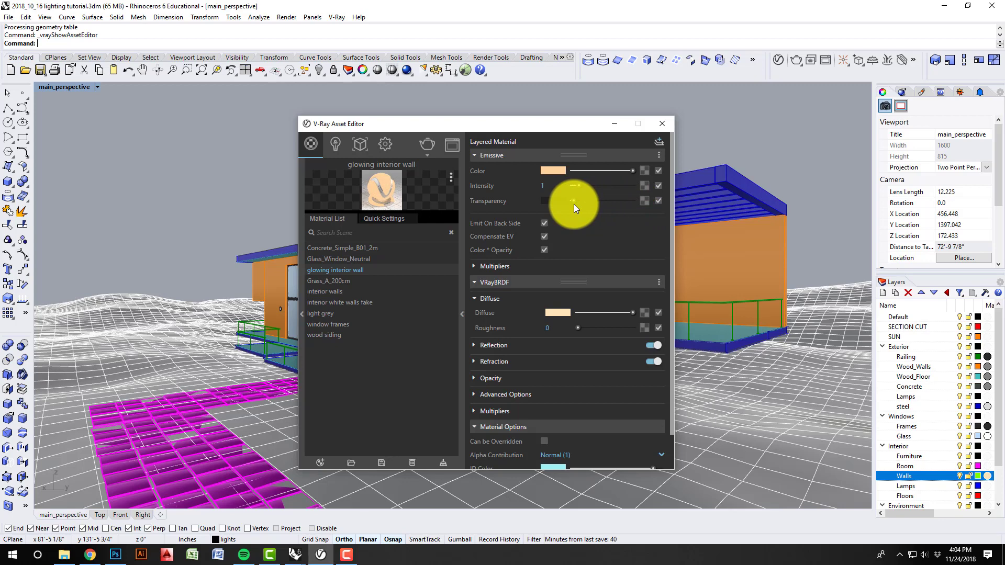
pyautogui.moveTo(573, 204); pyautogui.dragTo(600, 208)
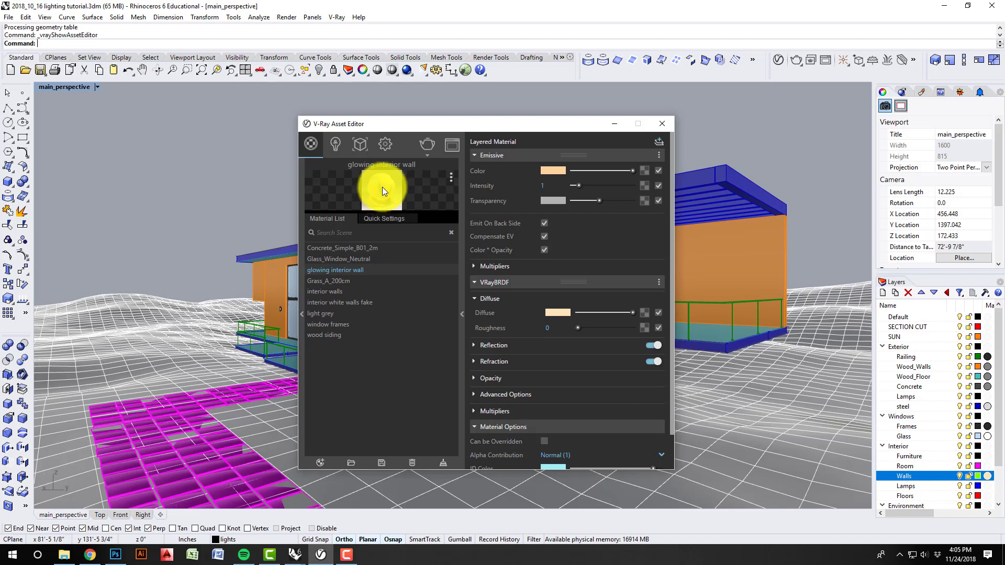
# Limit the render region in the V-Ray frame buffer to the large living-room windows and re-render that area.
pyautogui.click(616, 123)
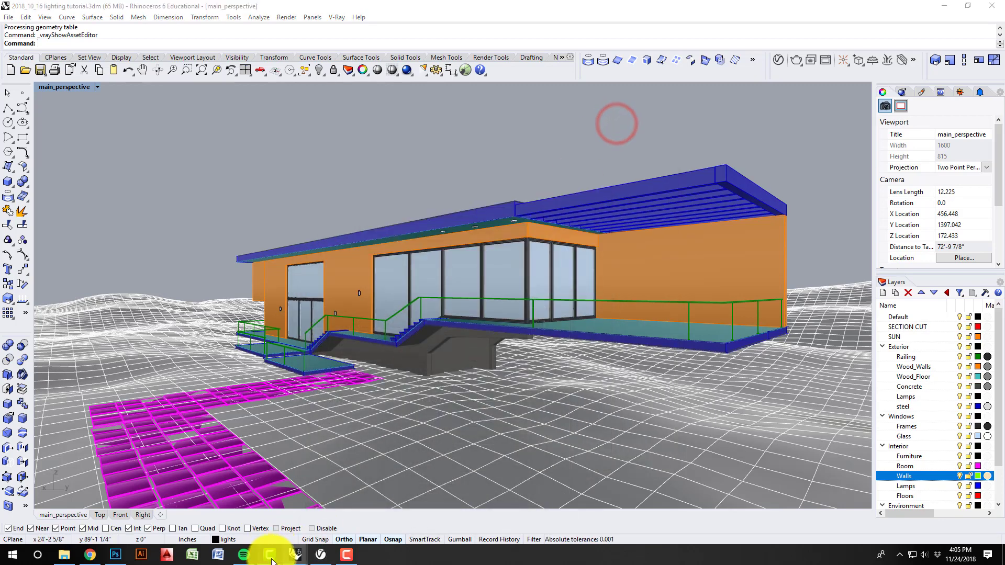
pyautogui.moveTo(296, 555)
pyautogui.click(357, 514)
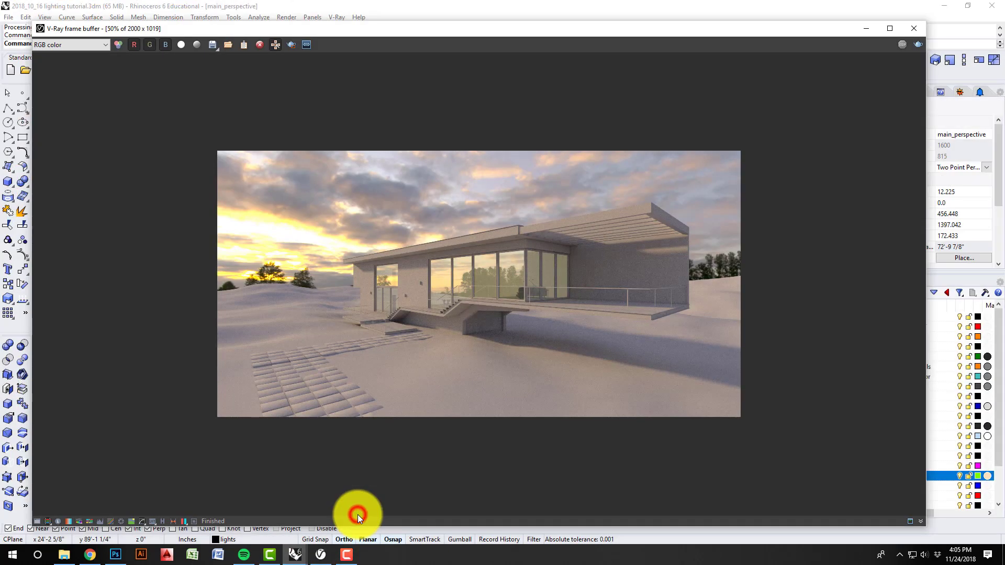
pyautogui.click(292, 45)
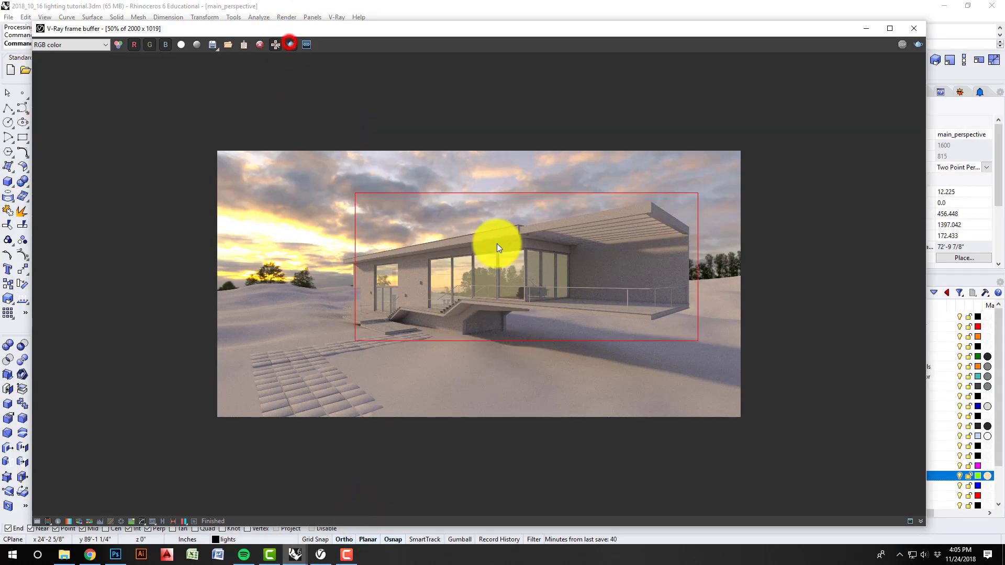
pyautogui.moveTo(586, 238); pyautogui.dragTo(424, 318)
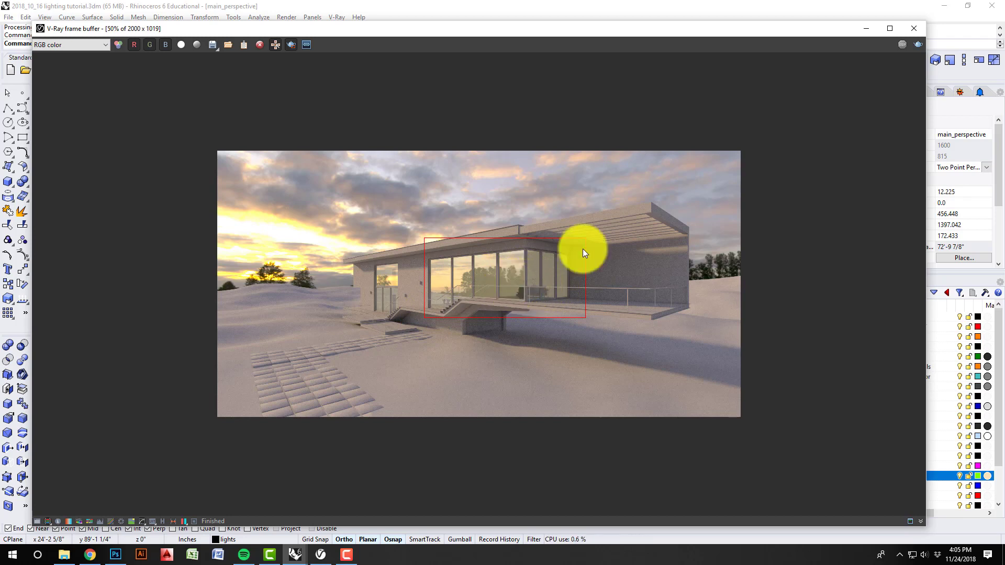
pyautogui.click(920, 44)
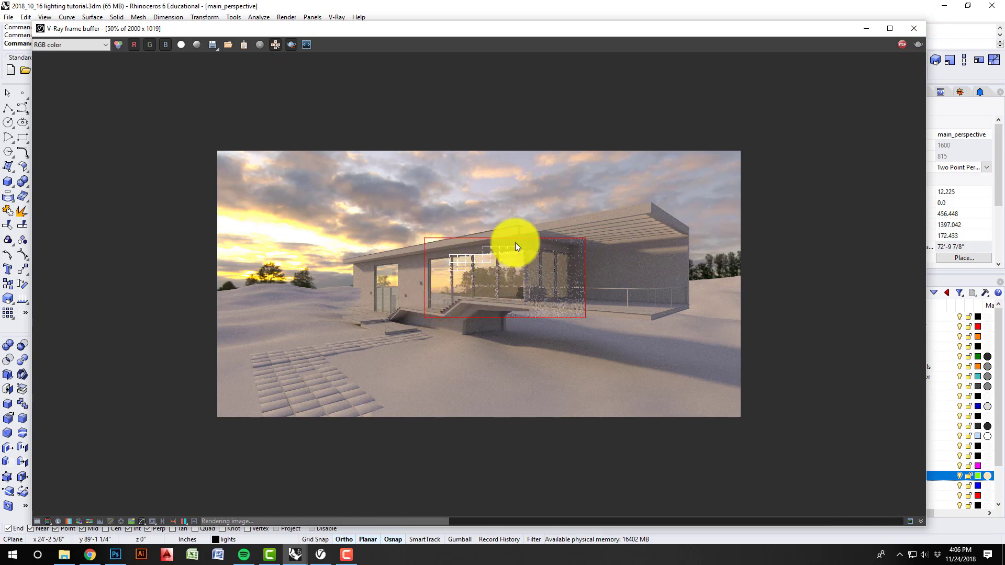
# Examine the re-rendered window region up close and at full view to judge the interior walls' glow behind the glass.
pyautogui.doubleClick(544, 280)
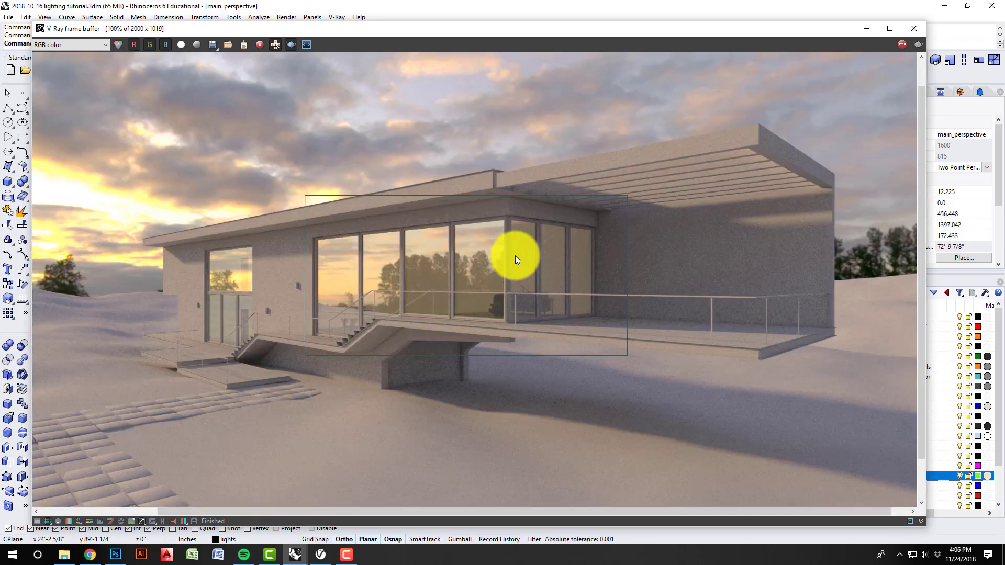
pyautogui.scroll(-1, 515, 272)
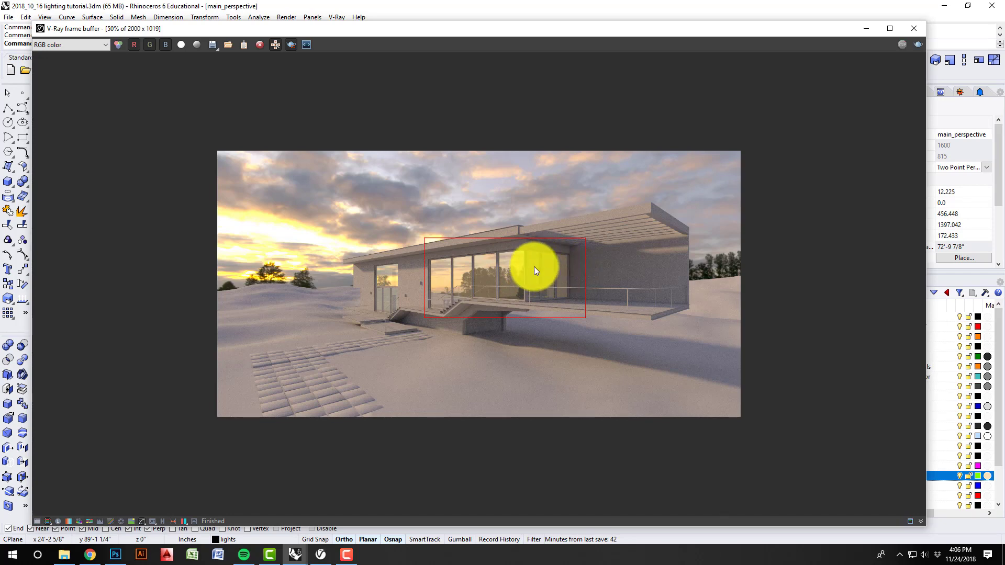
pyautogui.scroll(1, 529, 289)
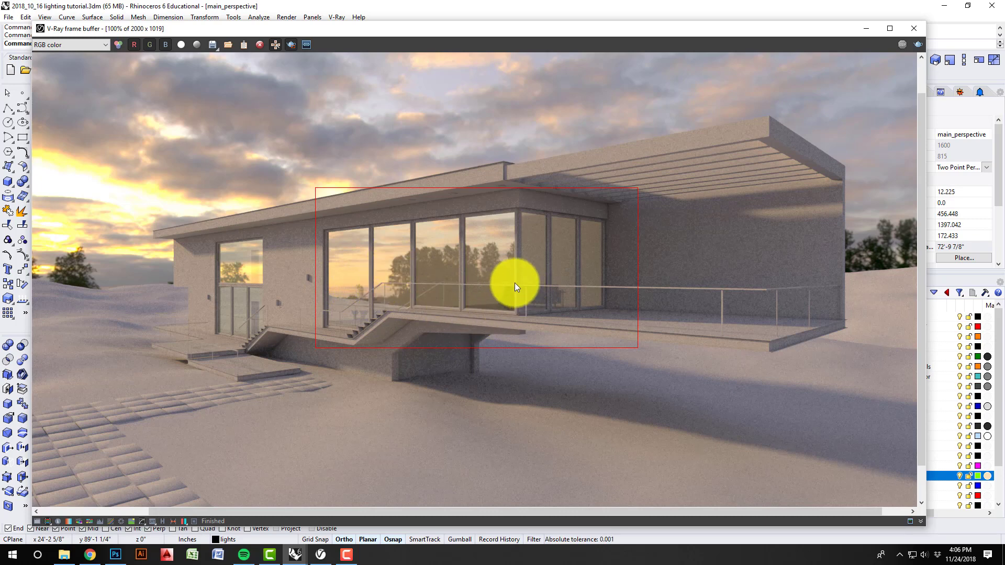
pyautogui.scroll(-1, 451, 268)
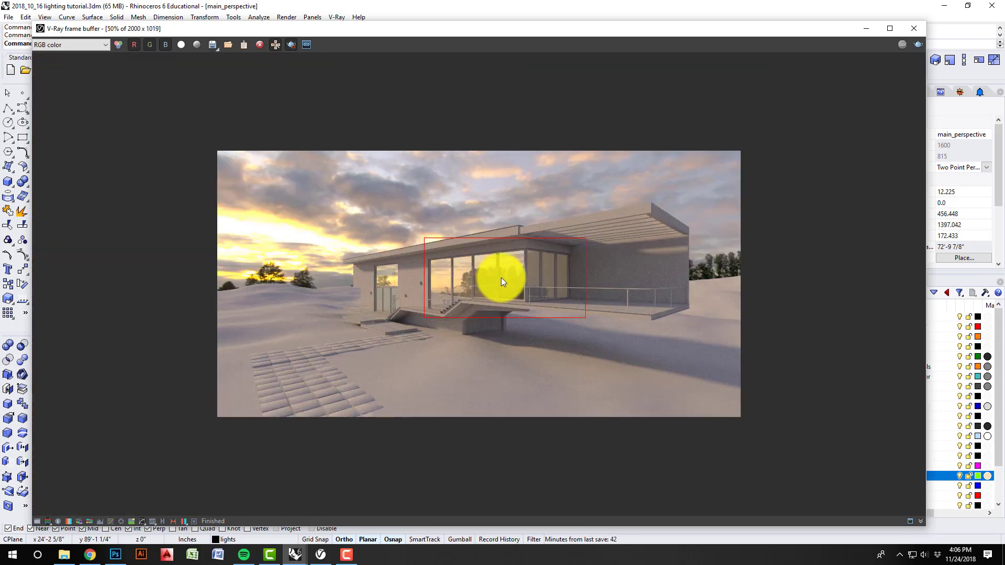
pyautogui.scroll(1, 501, 277)
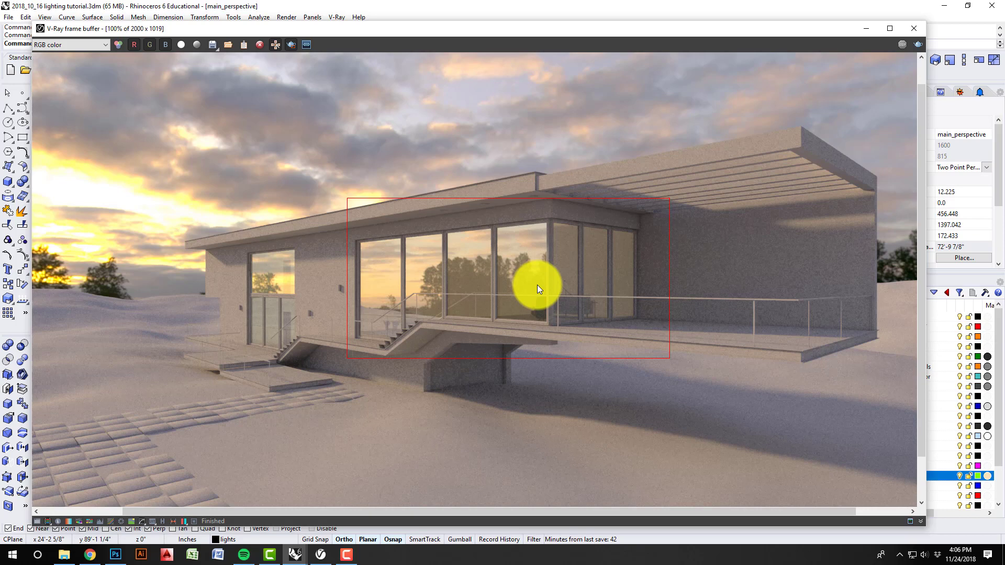
pyautogui.scroll(-1, 522, 287)
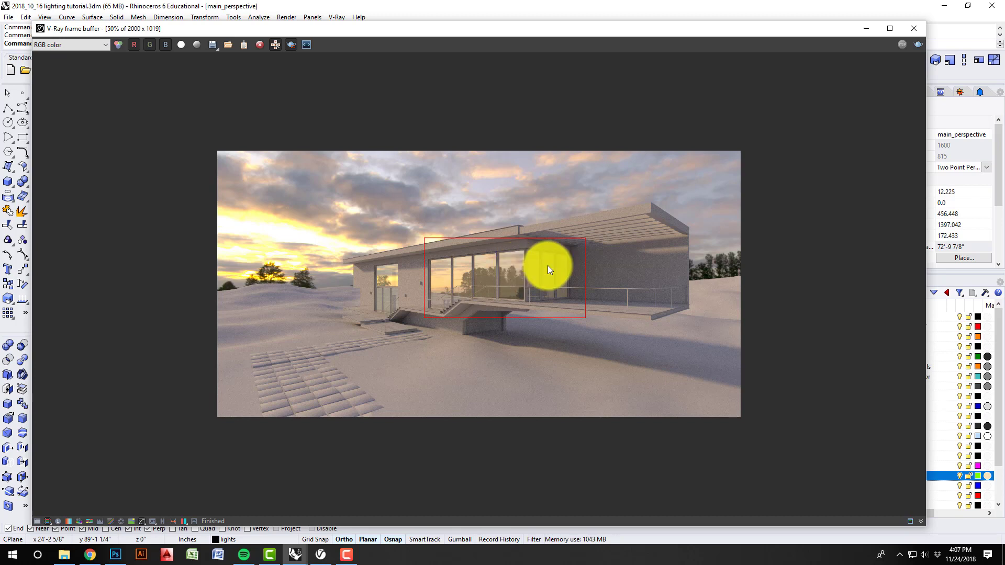
pyautogui.moveTo(722, 33); pyautogui.dragTo(620, 21)
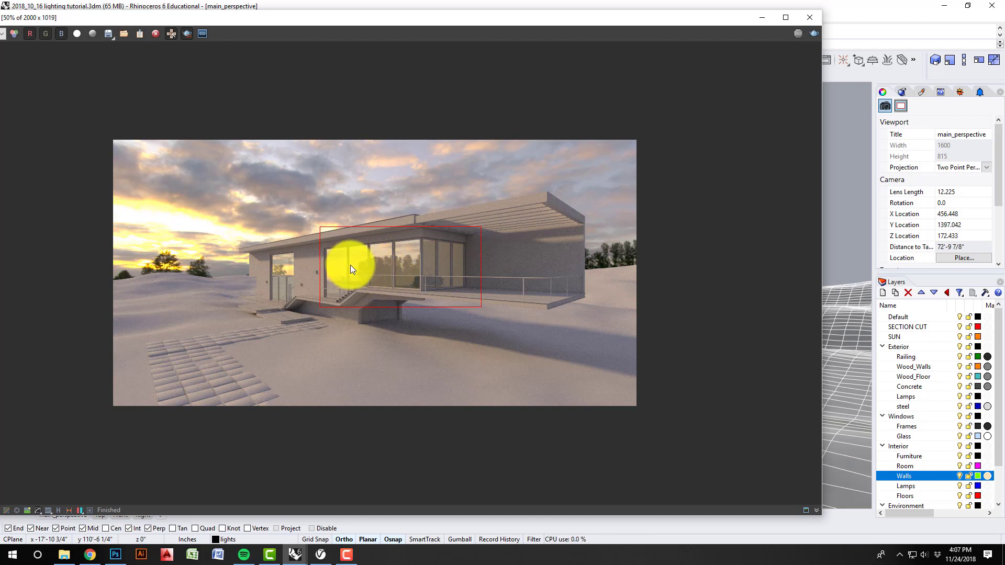
pyautogui.scroll(1, 350, 265)
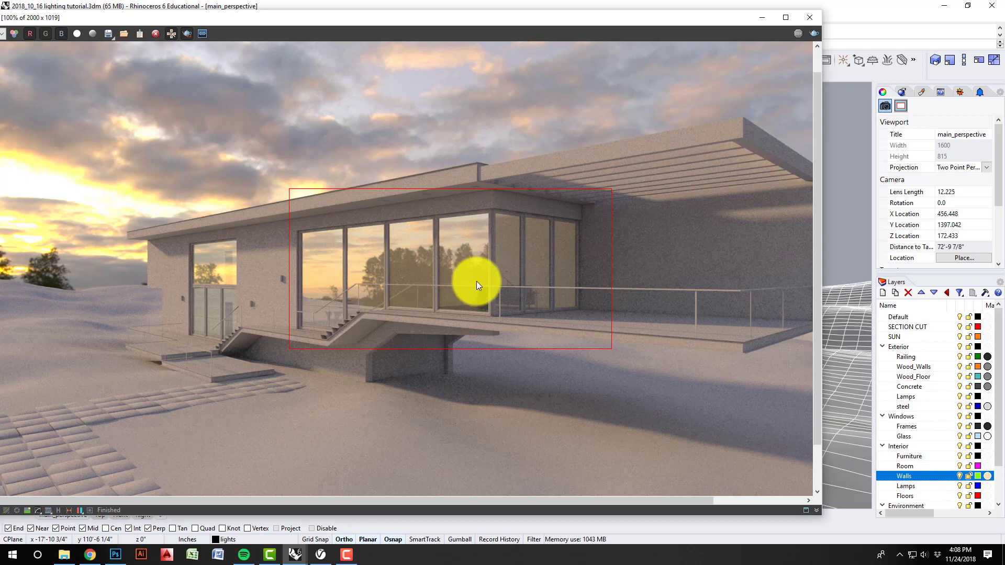
pyautogui.moveTo(529, 23); pyautogui.dragTo(667, 27)
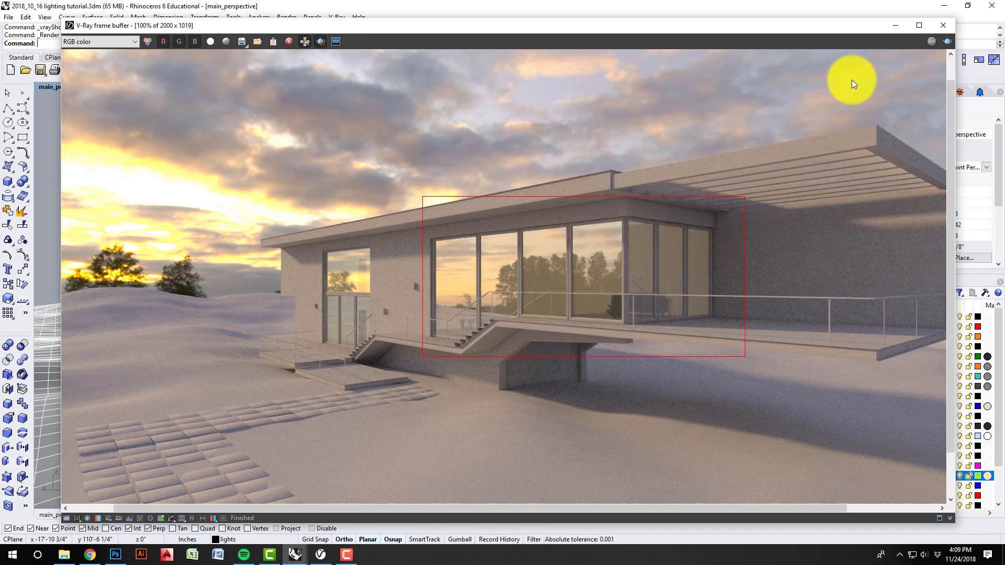
pyautogui.click(891, 27)
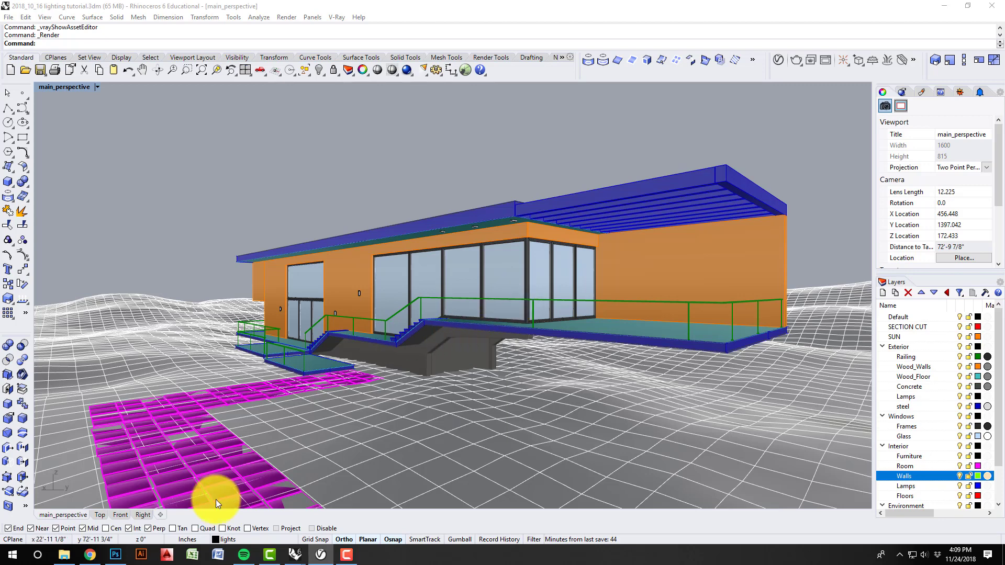
# Switch to File Explorer and view the image white-tv-wall-mount 4.jpg in the maps folder of 2018_10_16 Workshop_04.
pyautogui.click(64, 554)
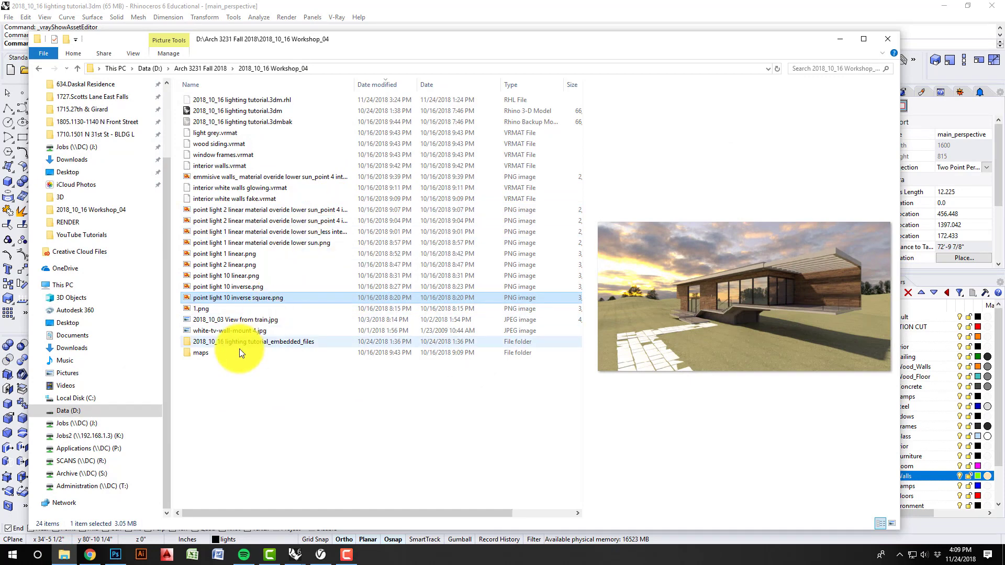
pyautogui.doubleClick(209, 353)
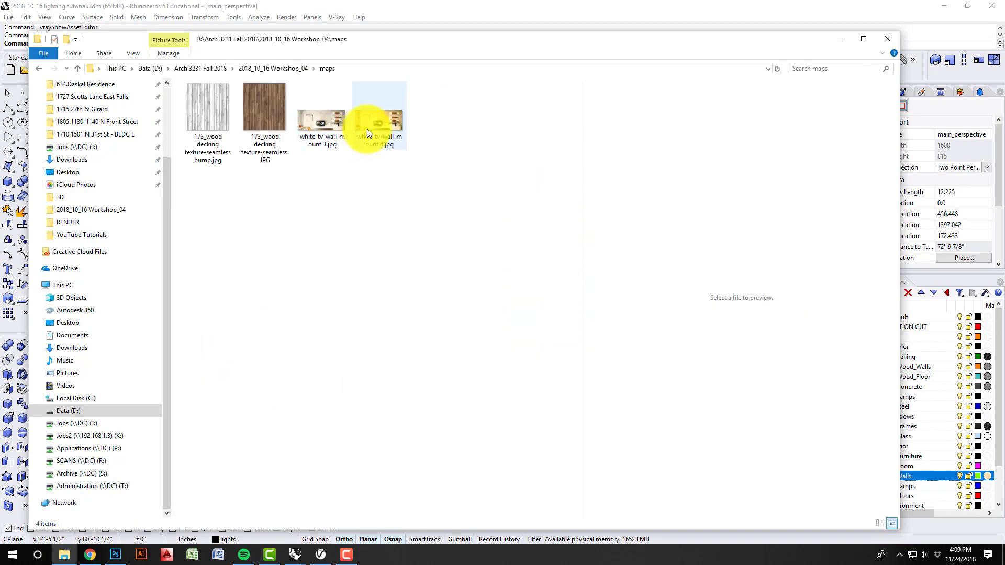
pyautogui.click(382, 127)
pyautogui.doubleClick(386, 124)
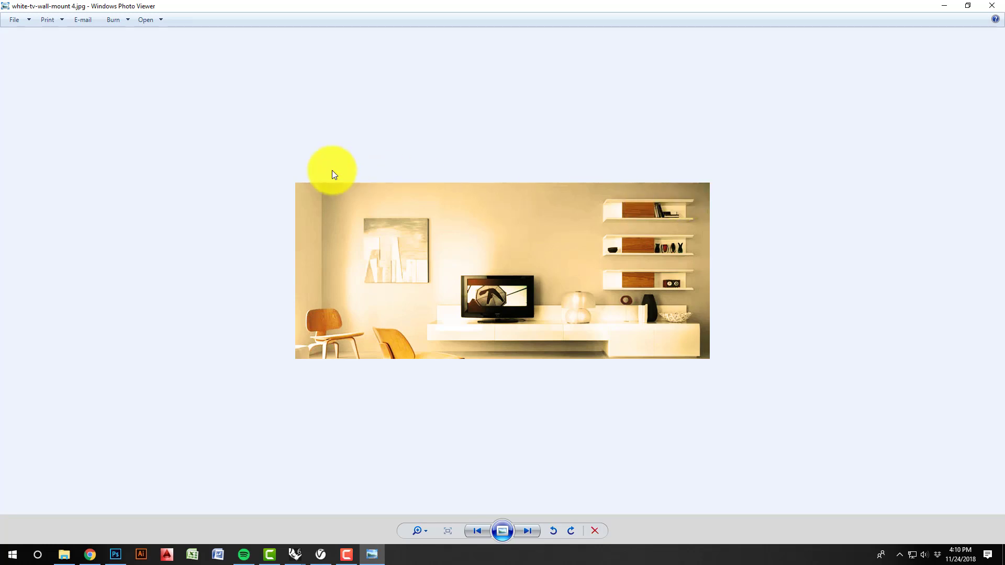
pyautogui.click(943, 6)
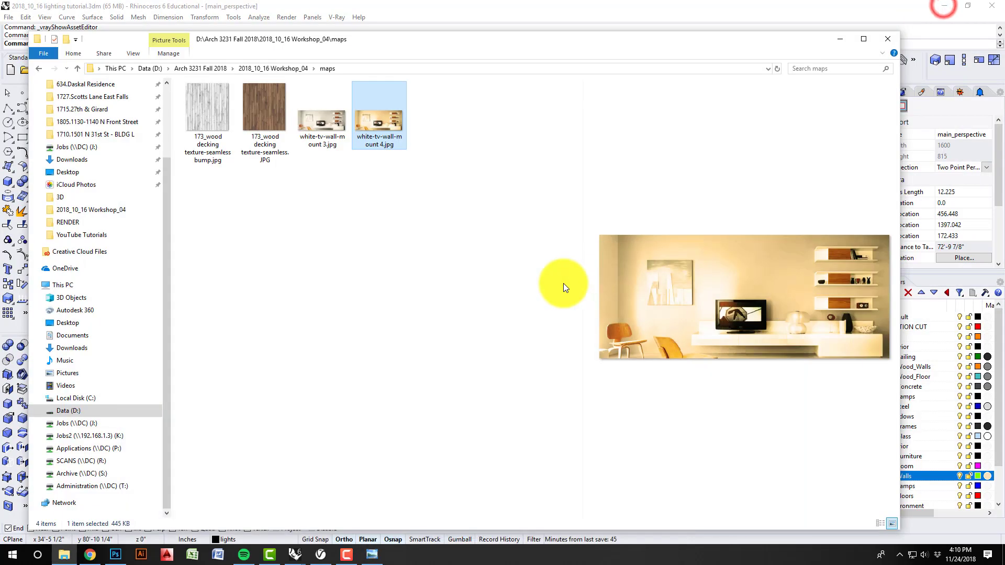
pyautogui.click(840, 37)
# Create a Generic V-Ray material and rename it "Interior walls w decorations".
pyautogui.click(781, 56)
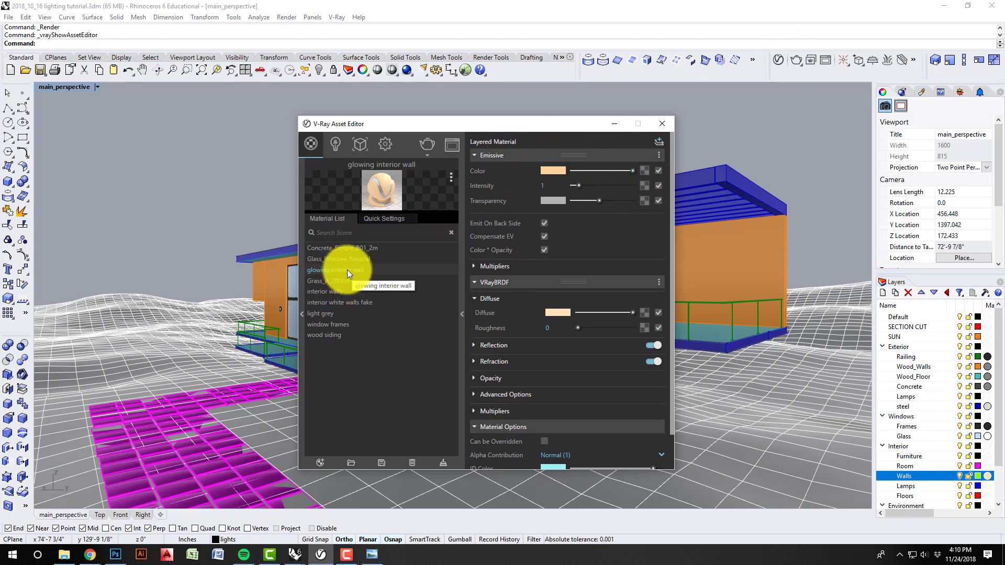
pyautogui.click(321, 462)
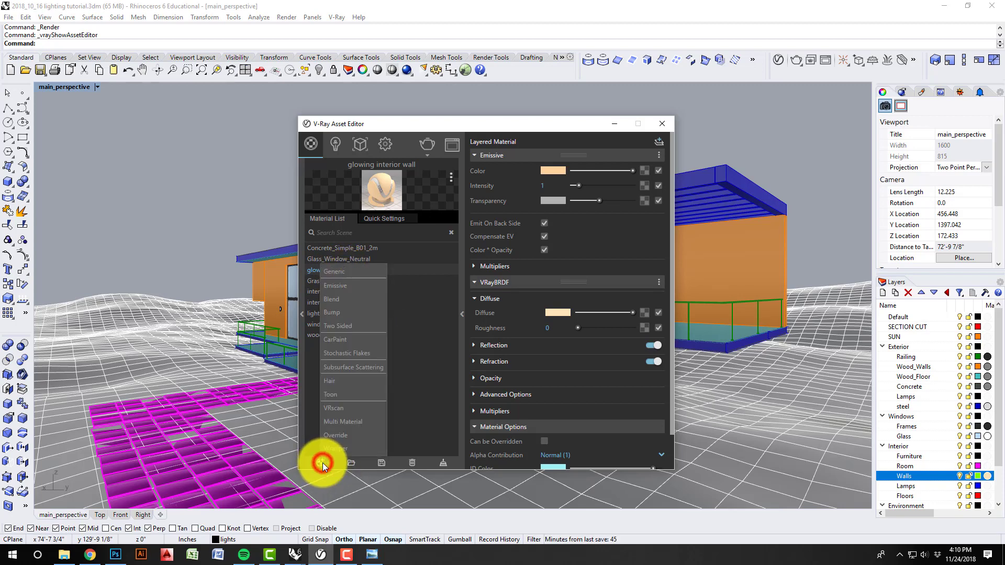
pyautogui.click(352, 274)
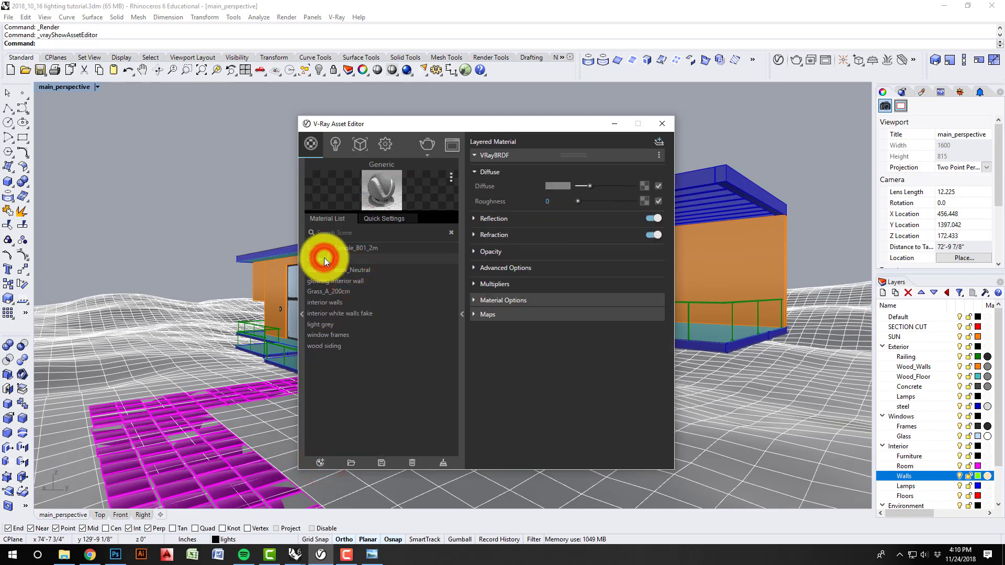
pyautogui.click(334, 257)
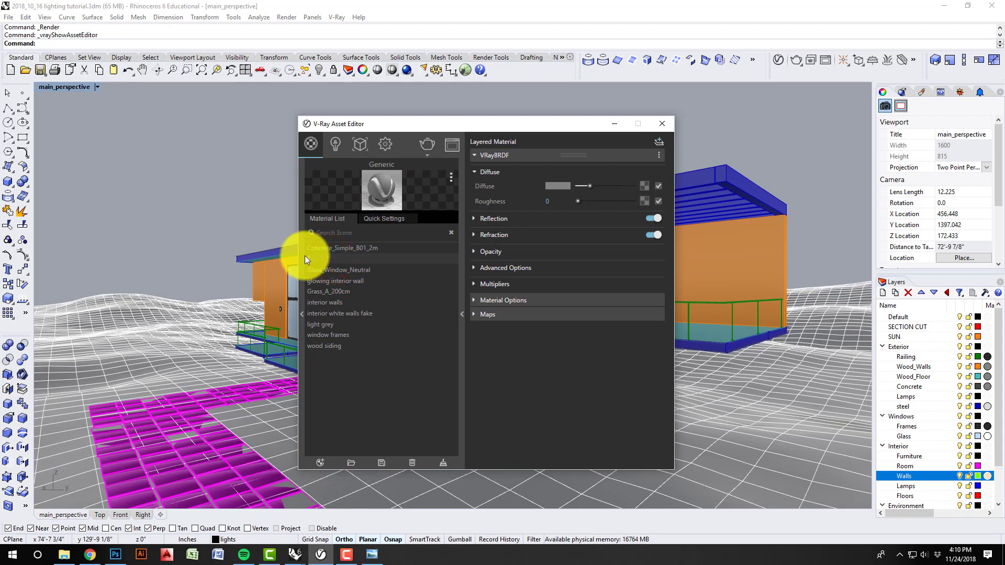
pyautogui.write('al')
pyautogui.write('terior w')
pyautogui.write('all')
pyautogui.write('s')
pyautogui.write(' w')
pyautogui.write(' decora')
pyautogui.write('tions')
pyautogui.click(351, 273)
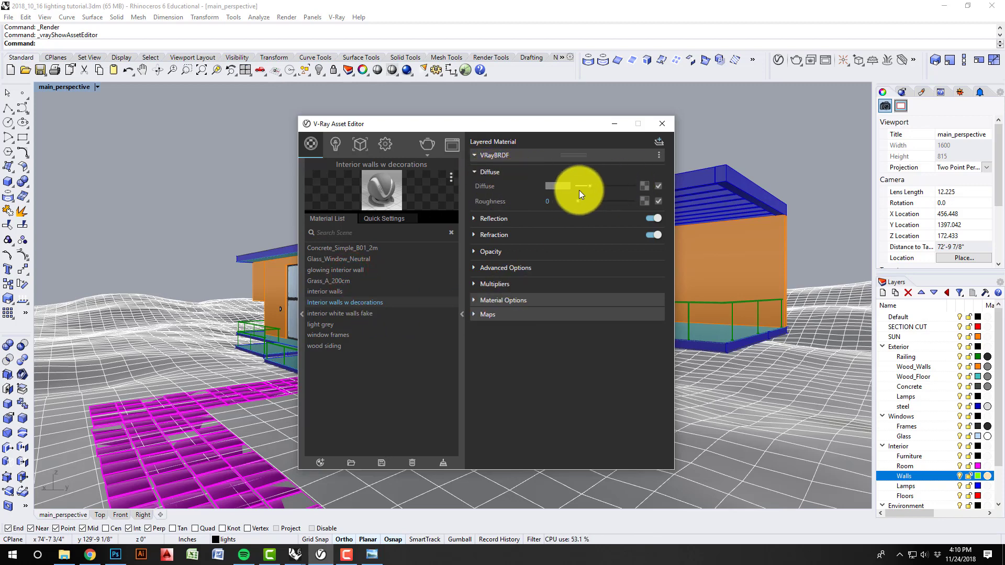
# Apply white-tv-wall-mount 4.jpg from the 2018_11_06 Workshop_05 maps folder as a bitmap on the new material's Diffuse color.
pyautogui.click(645, 186)
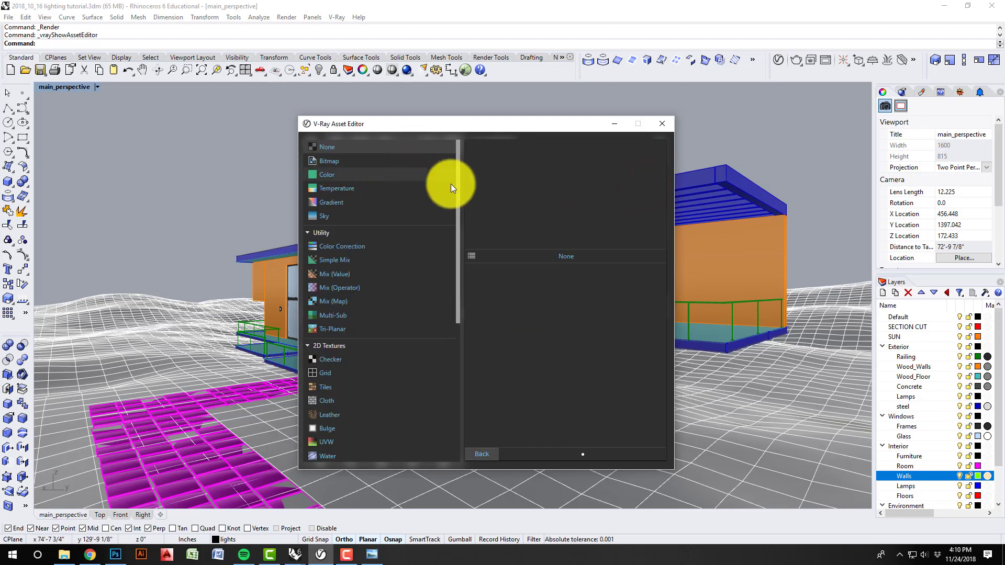
pyautogui.click(329, 159)
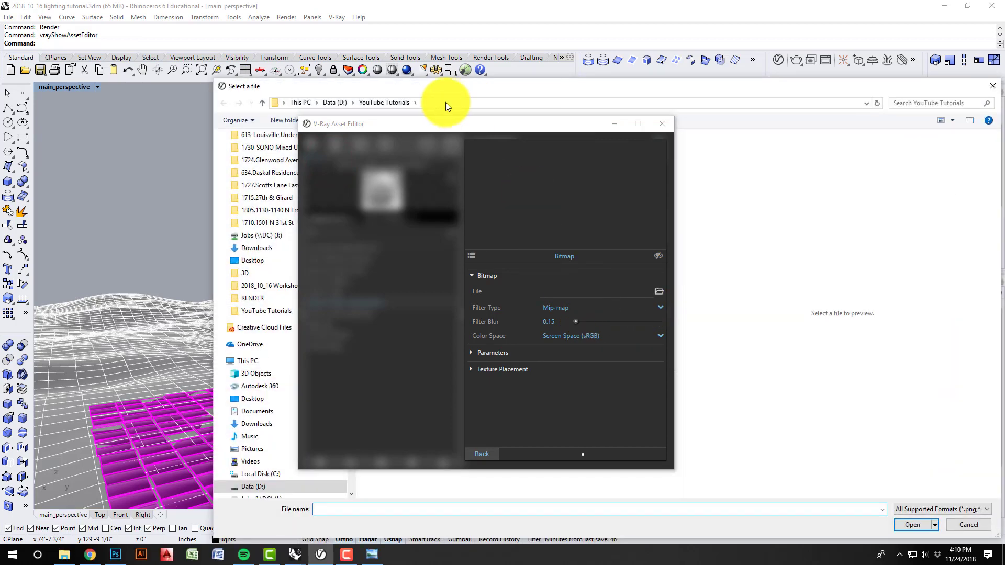
pyautogui.moveTo(458, 90); pyautogui.dragTo(370, 51)
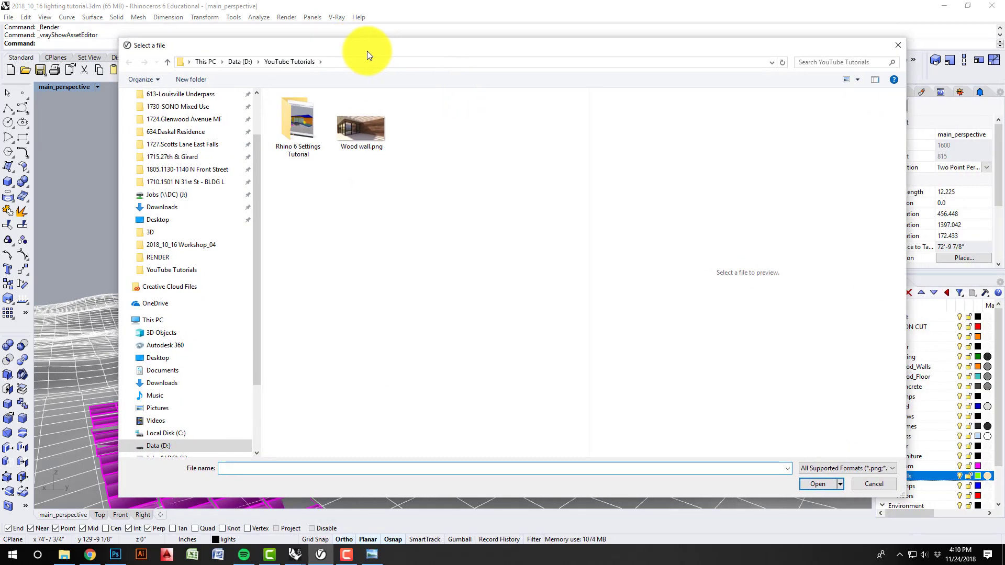
pyautogui.click(240, 61)
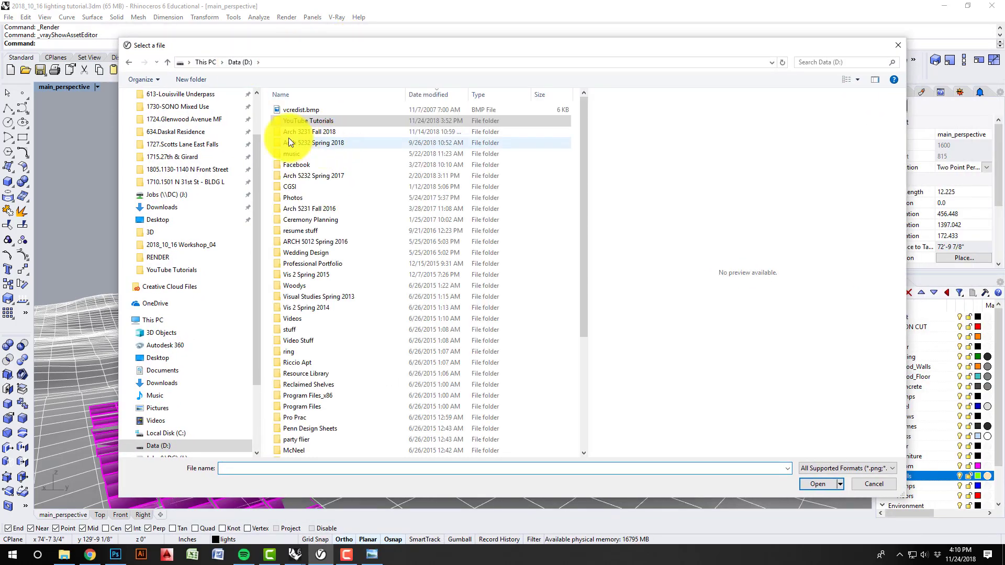
pyautogui.click(315, 134)
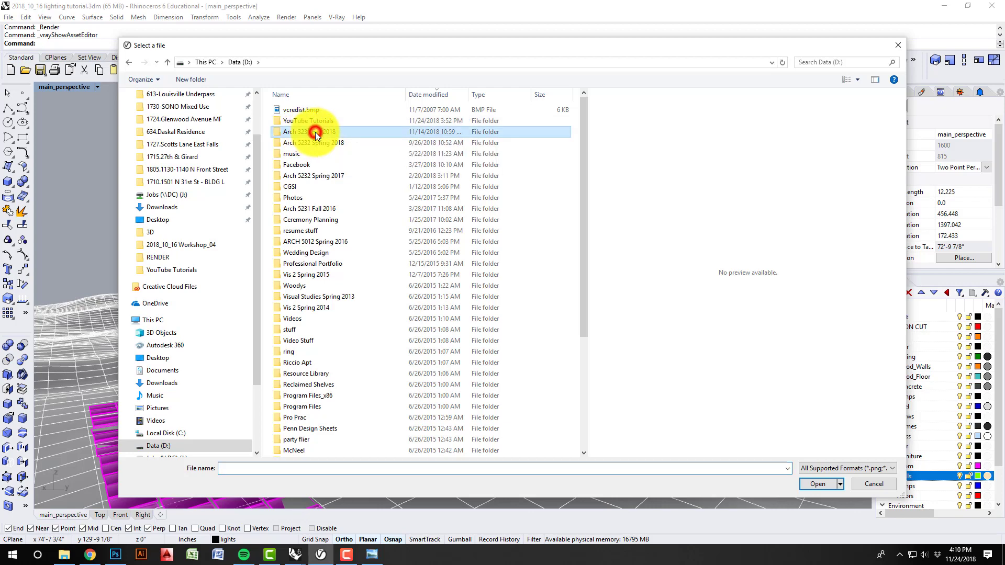
pyautogui.doubleClick(316, 134)
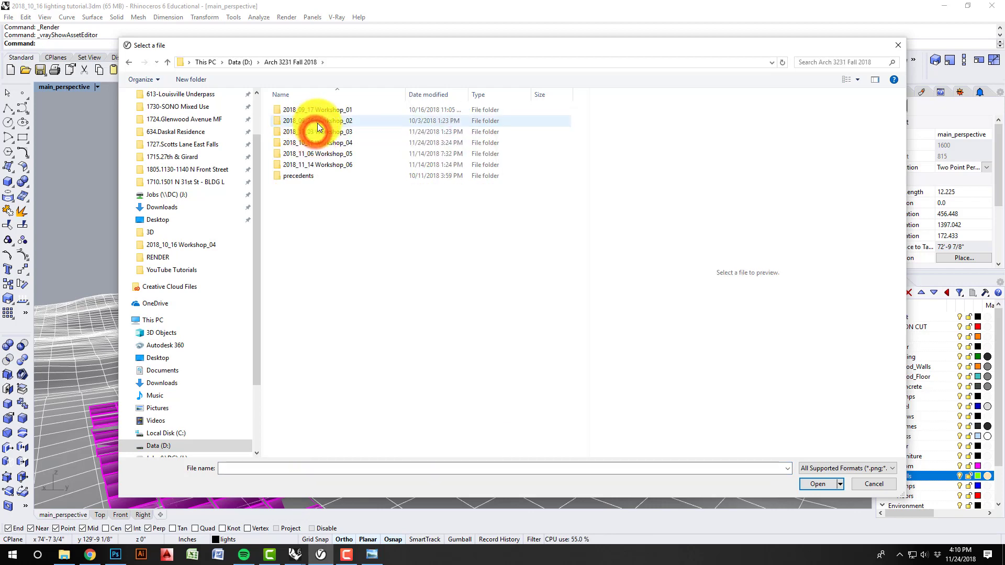
pyautogui.doubleClick(335, 155)
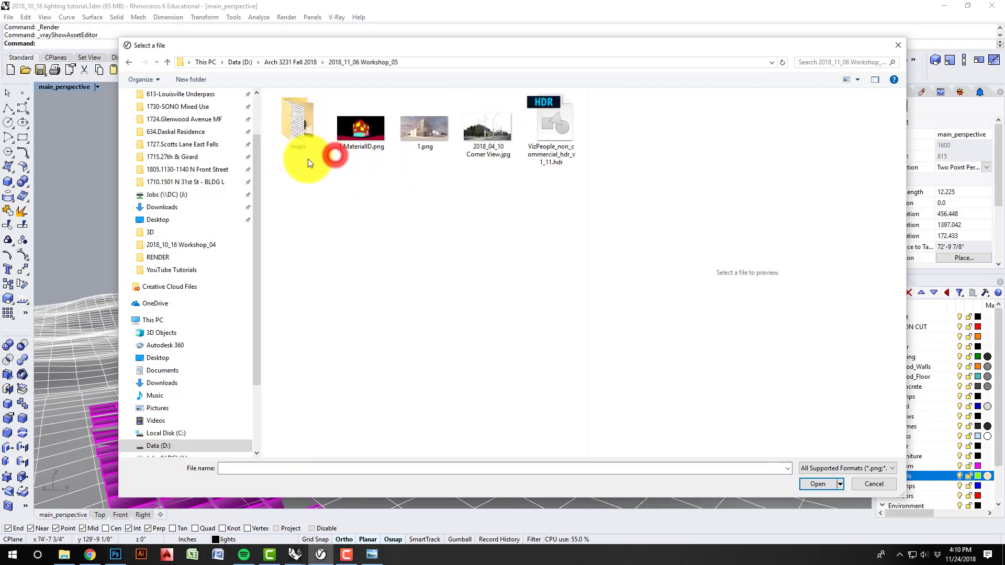
pyautogui.doubleClick(307, 125)
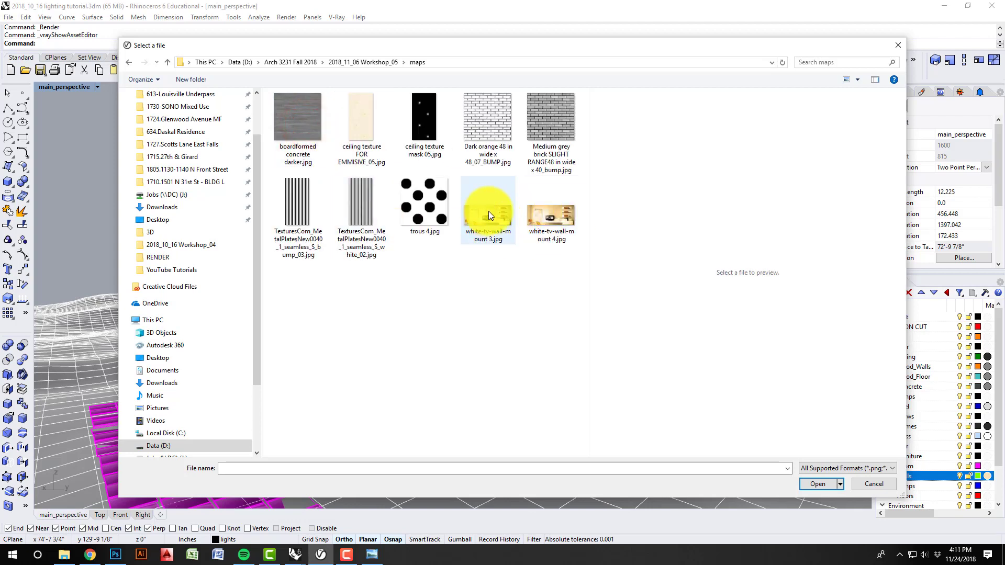
pyautogui.click(488, 212)
pyautogui.click(545, 219)
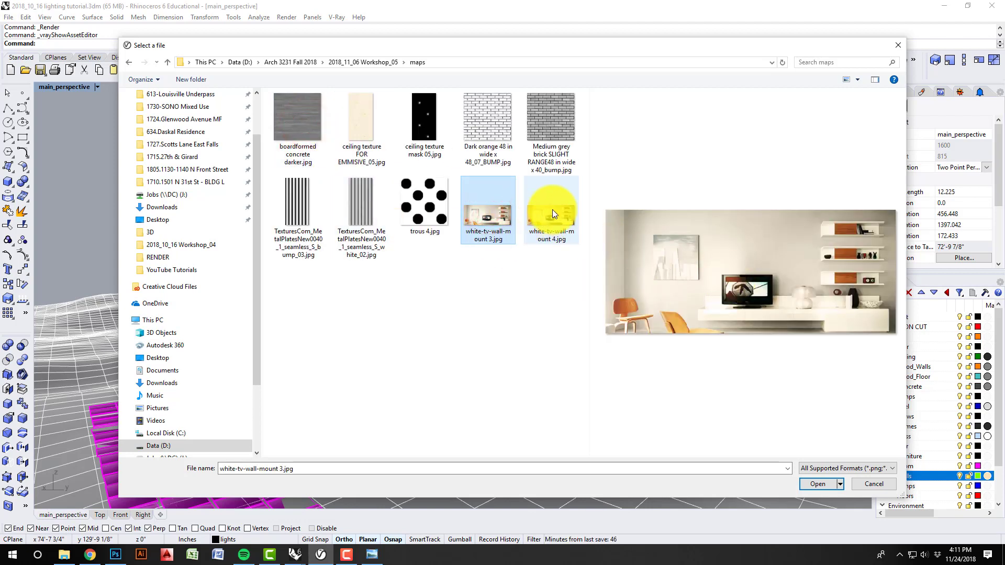
pyautogui.click(822, 484)
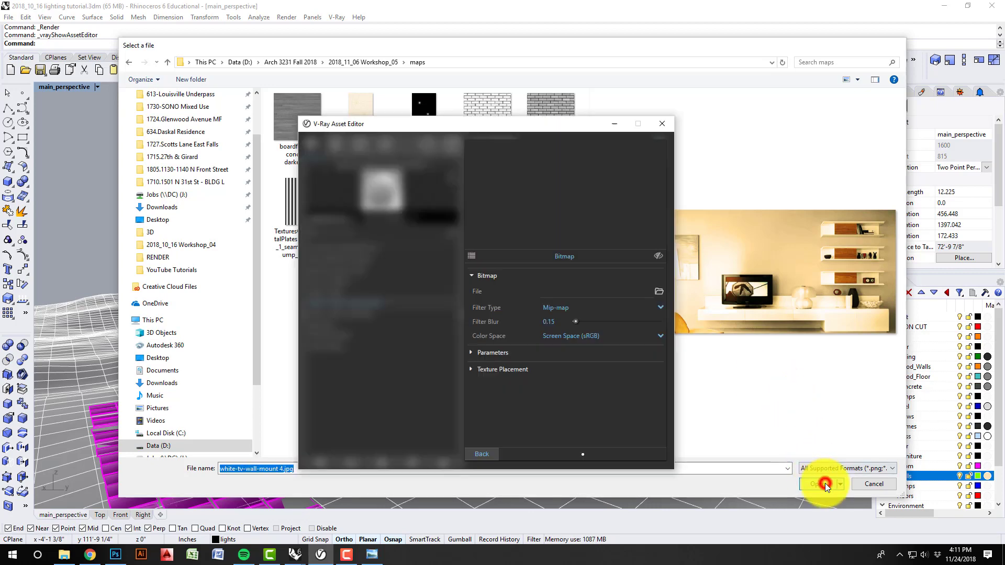
pyautogui.click(491, 451)
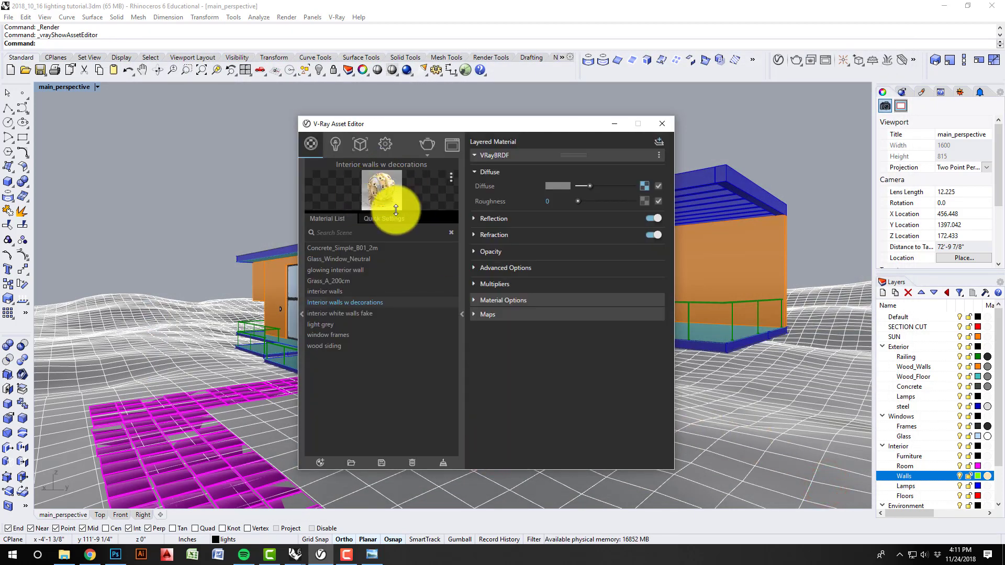
# Add an Emissive layer to the "Interior walls w decorations" material, keeping its emissive color white.
pyautogui.click(661, 143)
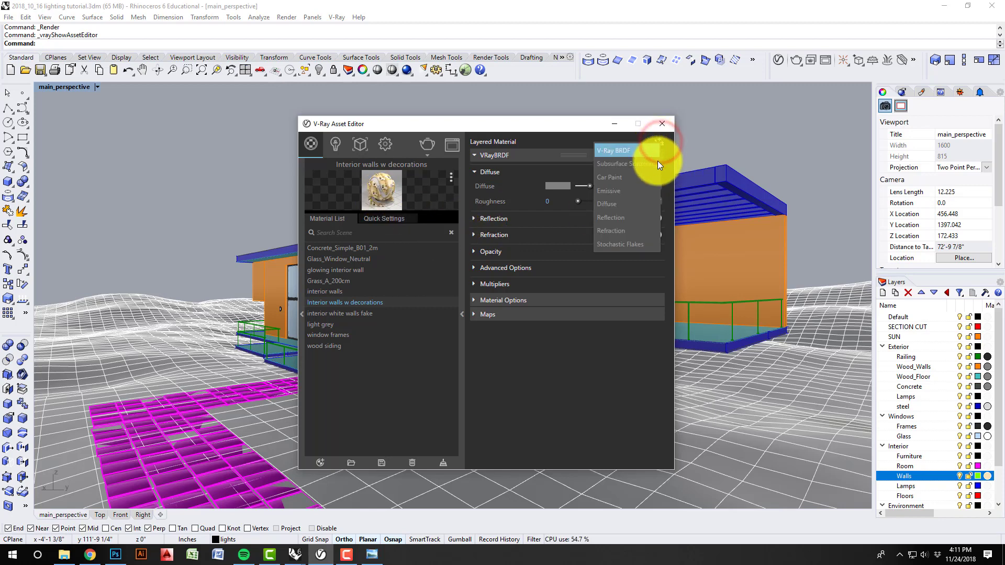
pyautogui.click(643, 191)
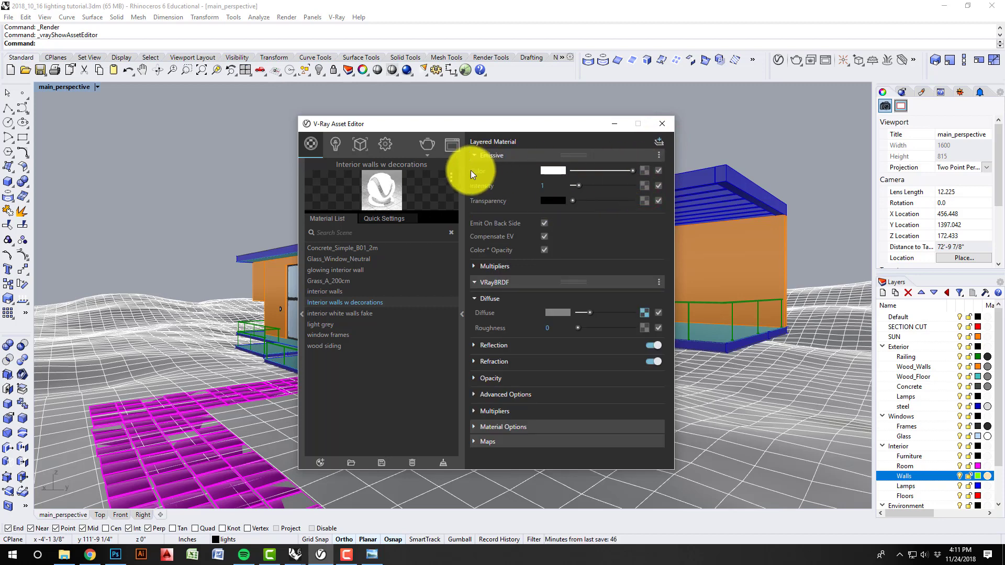
pyautogui.click(555, 172)
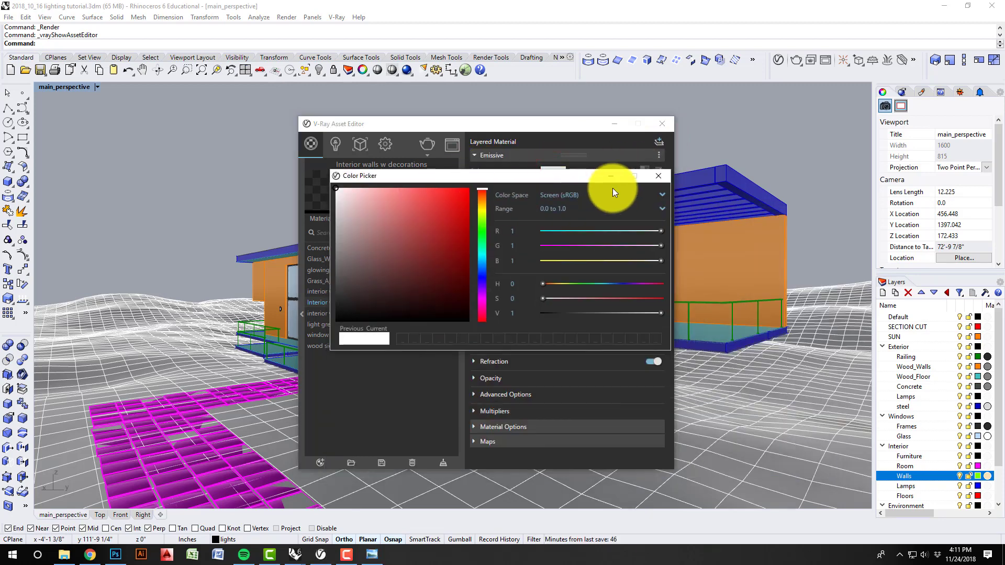
pyautogui.click(657, 175)
# Apply white-tv-wall-mount 4.jpg as a bitmap on the Emissive color and compare the material with "interior white walls fake".
pyautogui.click(642, 169)
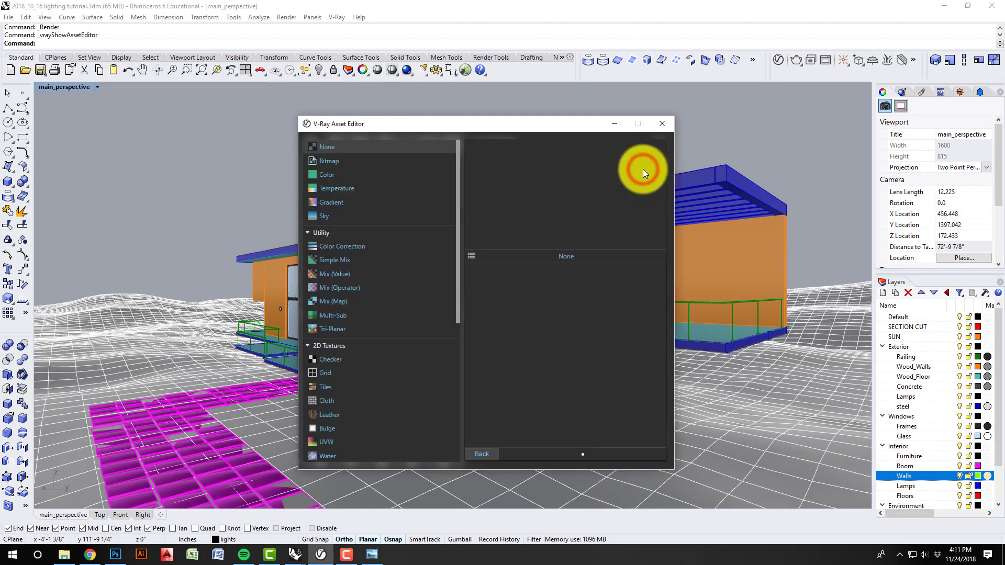
pyautogui.click(338, 162)
pyautogui.click(518, 215)
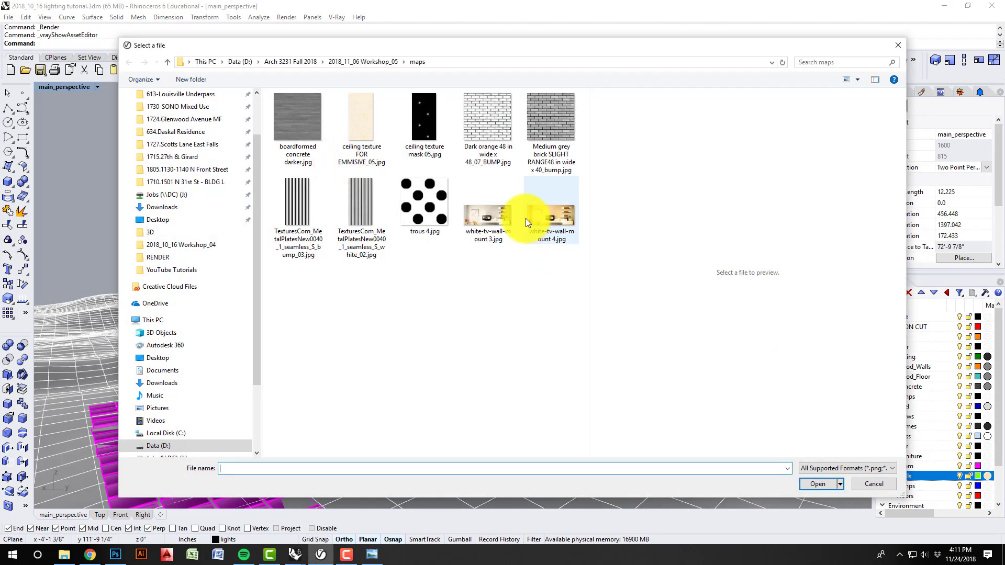
pyautogui.click(560, 216)
pyautogui.click(816, 483)
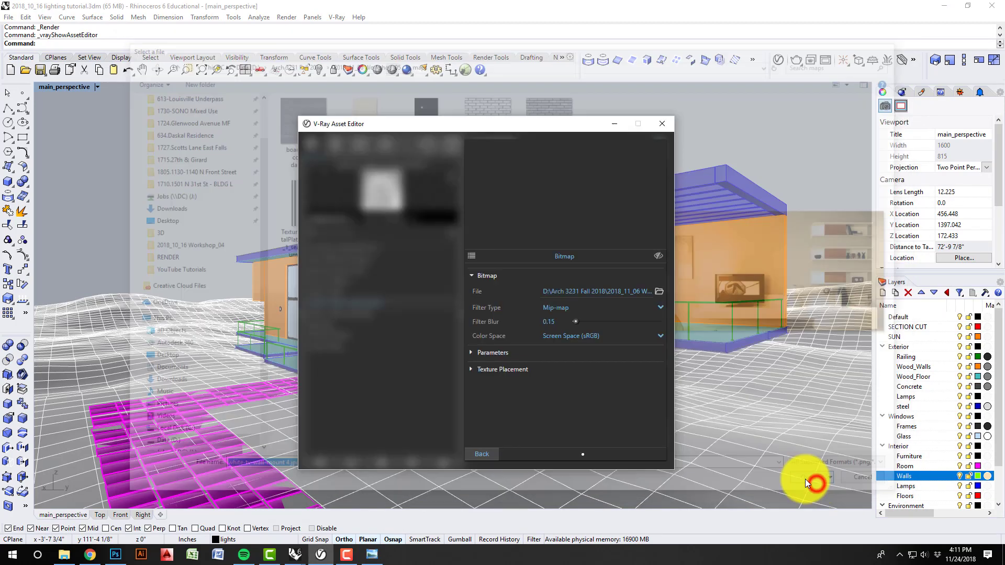
pyautogui.click(482, 454)
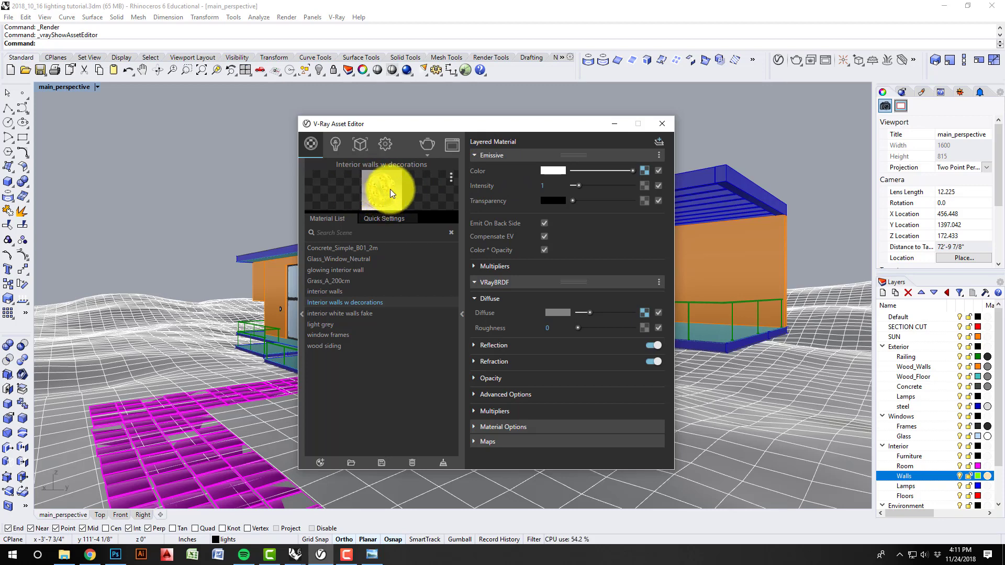
pyautogui.click(343, 313)
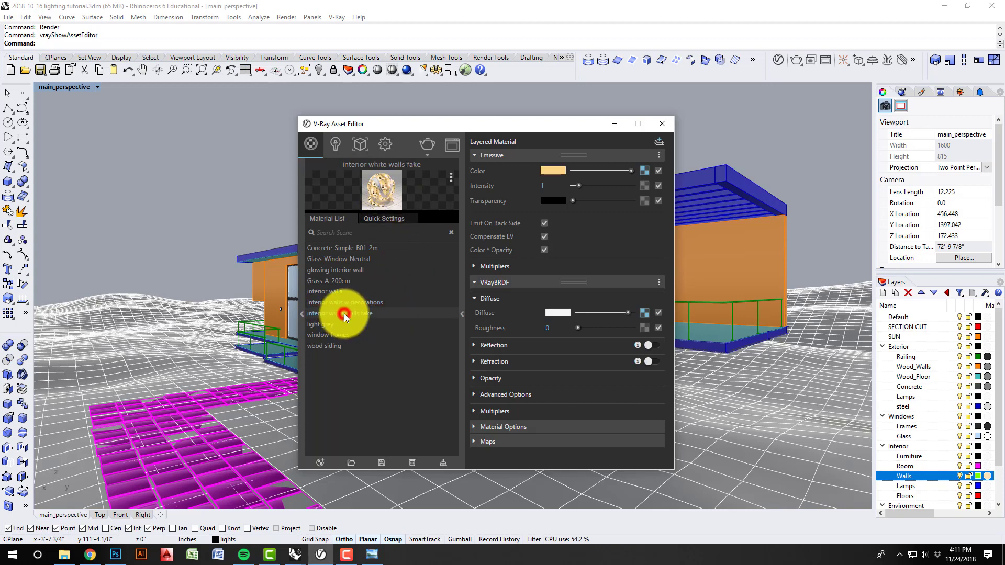
pyautogui.click(346, 303)
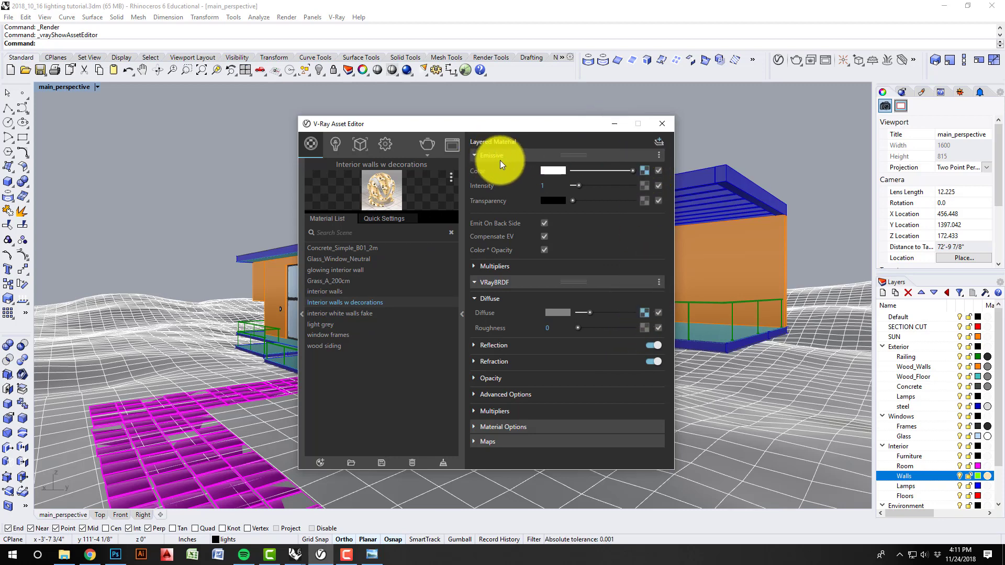
# Assign the "Interior walls w decorations" material to the Walls layer under Interior.
pyautogui.click(618, 124)
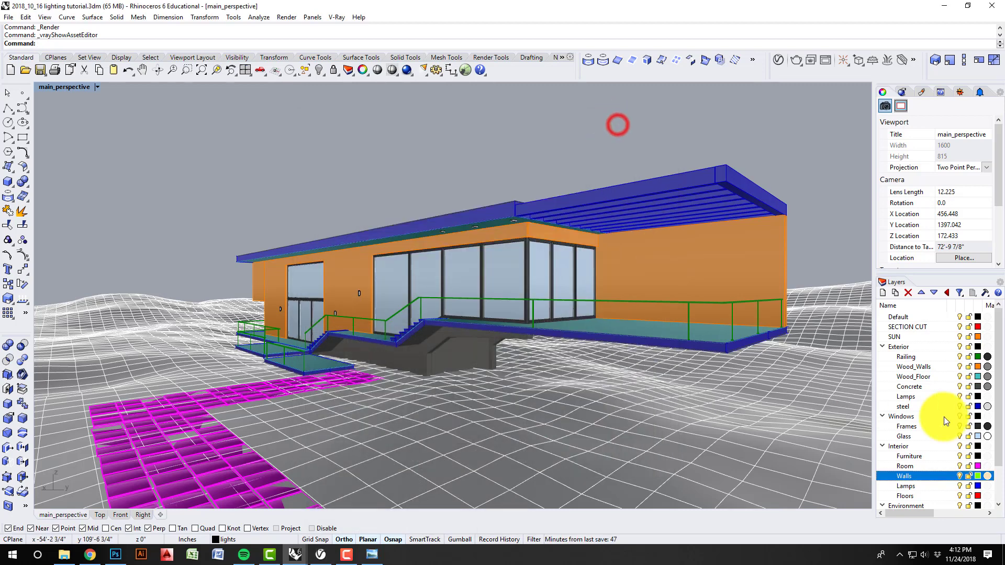
pyautogui.click(989, 477)
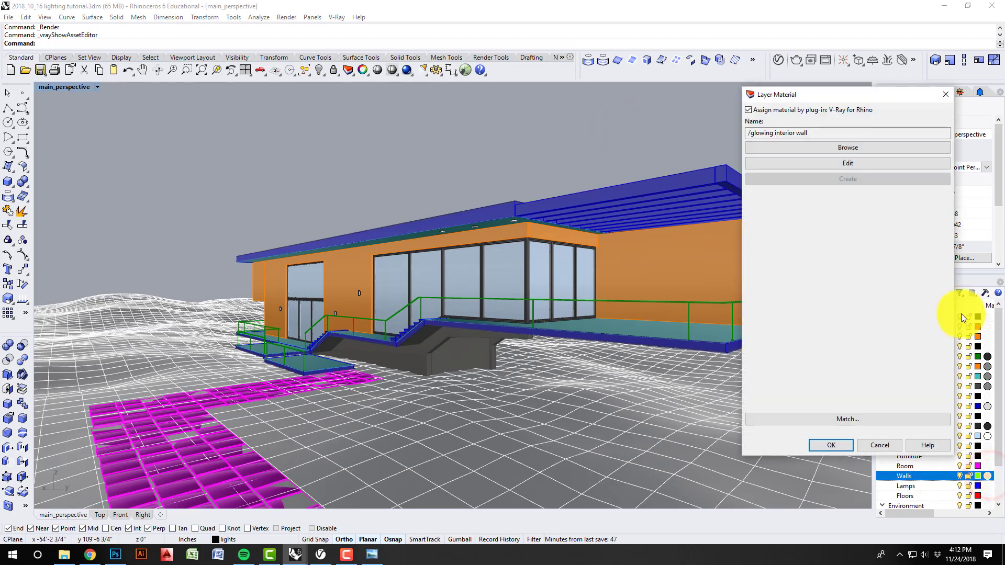
pyautogui.click(825, 149)
pyautogui.click(567, 273)
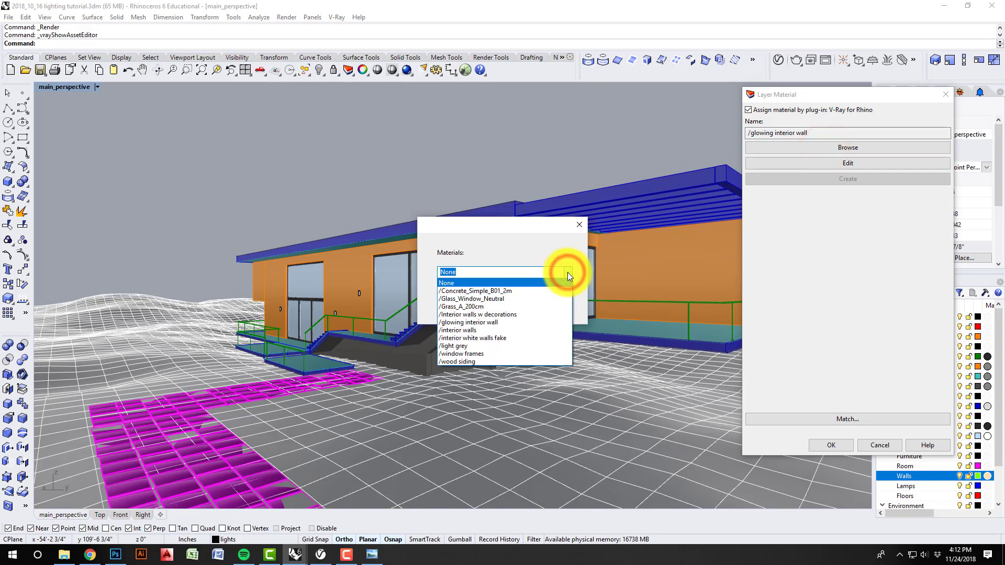
pyautogui.click(542, 314)
pyautogui.click(479, 291)
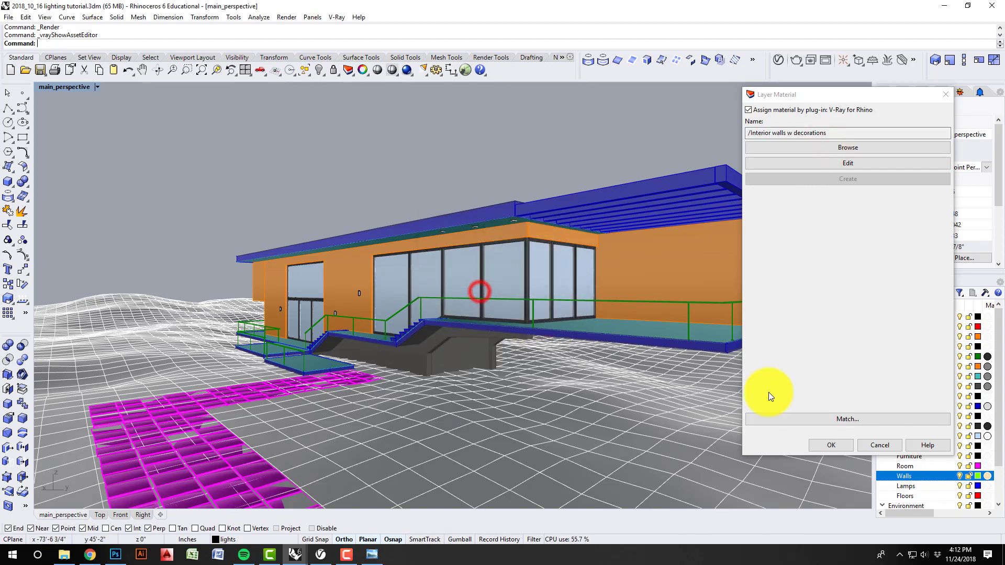
pyautogui.click(829, 444)
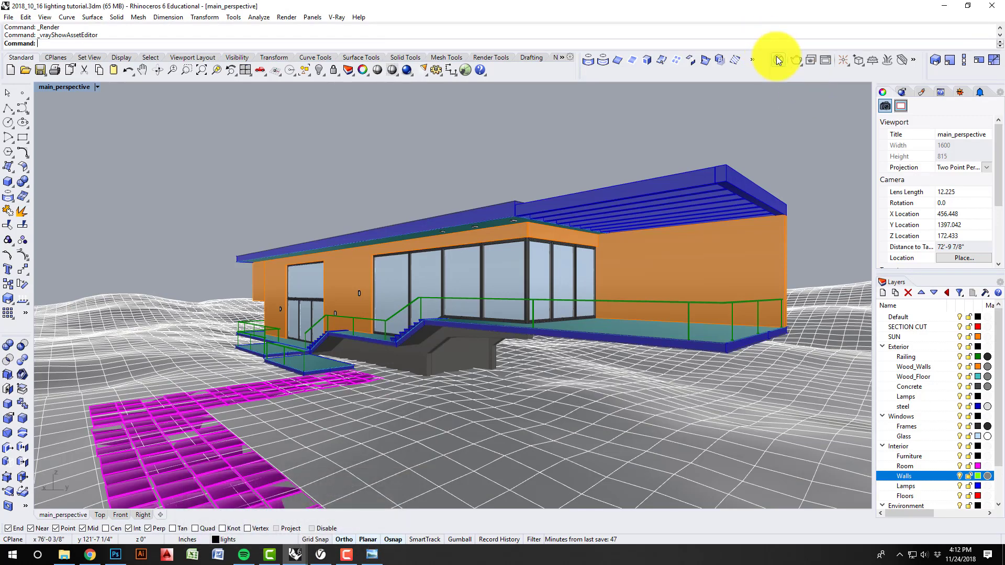
# Exclude the "Interior walls w decorations" material from the material override by turning off Can be Overridden.
pyautogui.click(778, 60)
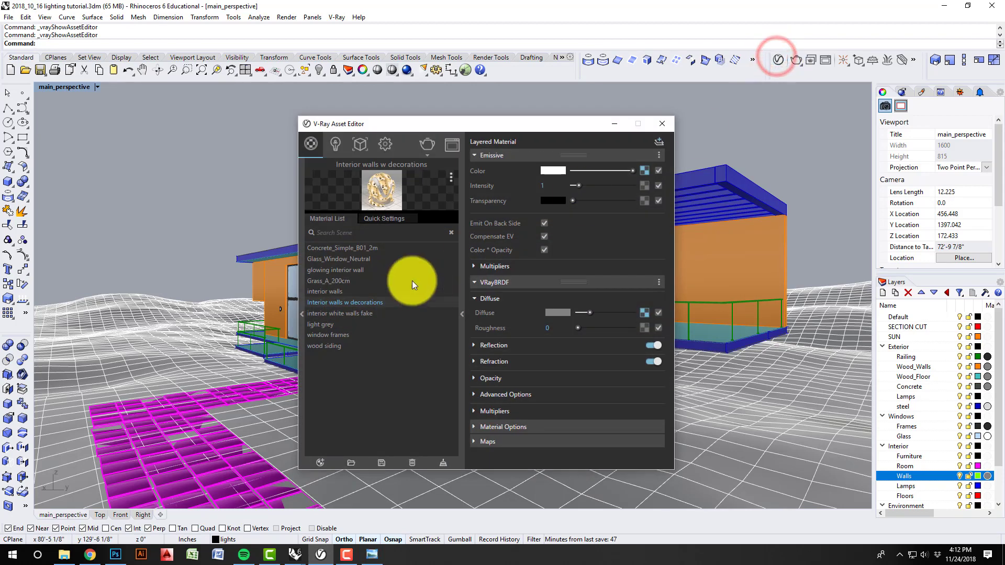
pyautogui.click(387, 143)
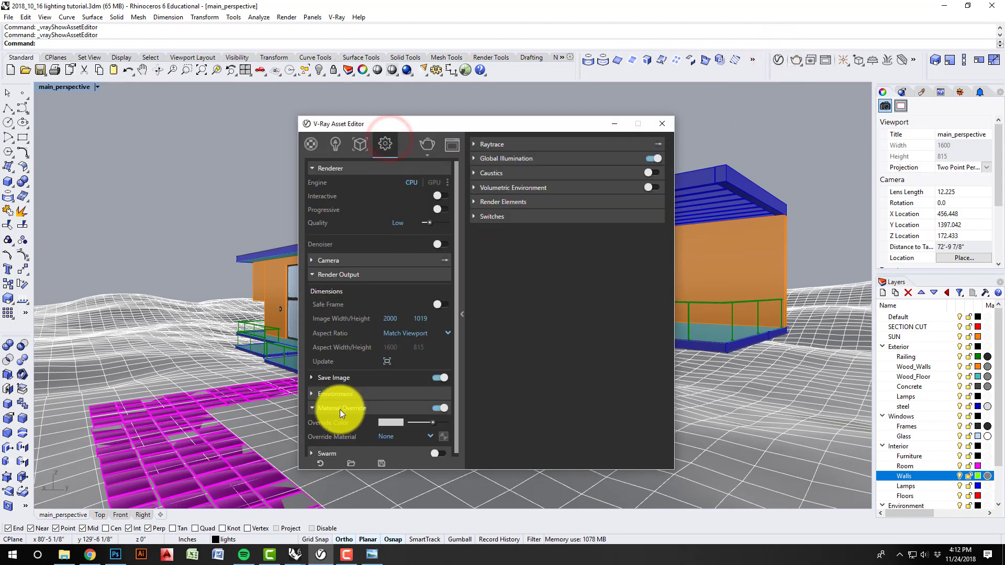
pyautogui.click(310, 144)
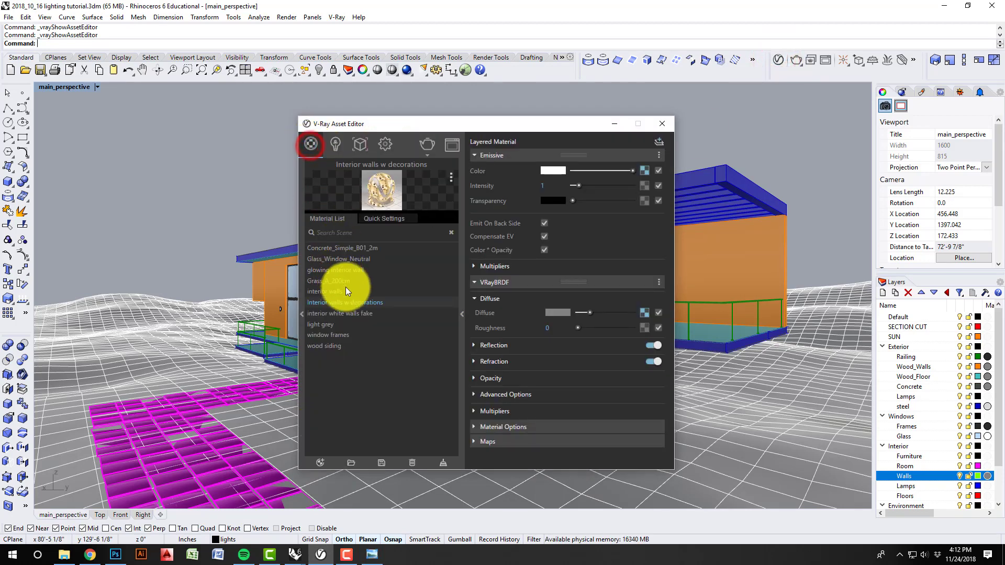
pyautogui.click(474, 426)
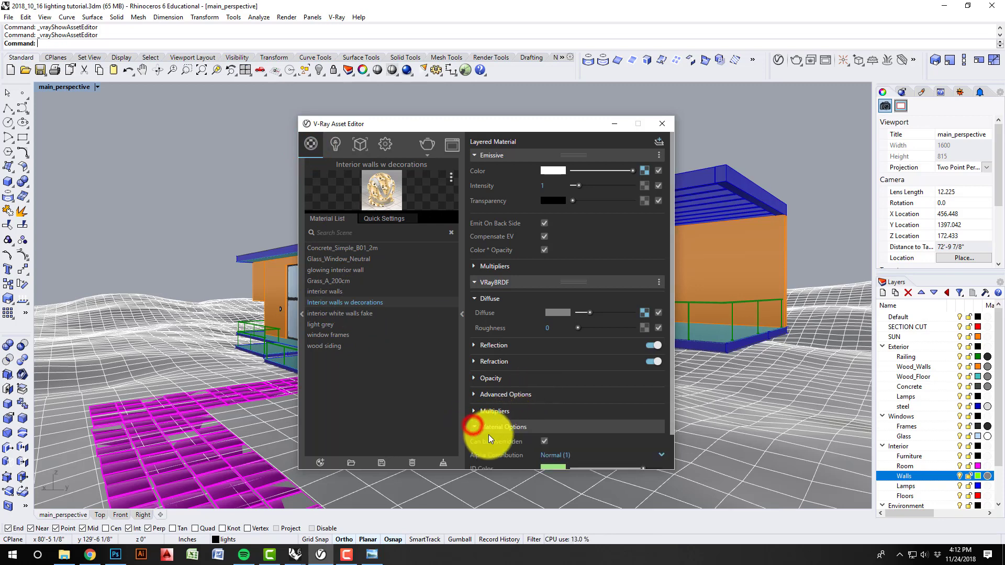
pyautogui.click(544, 441)
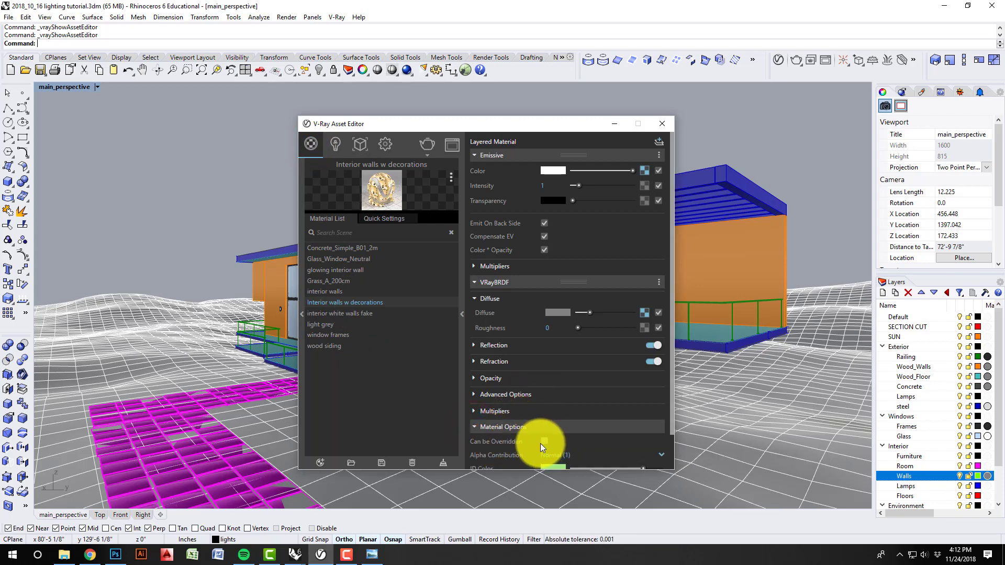
pyautogui.click(616, 124)
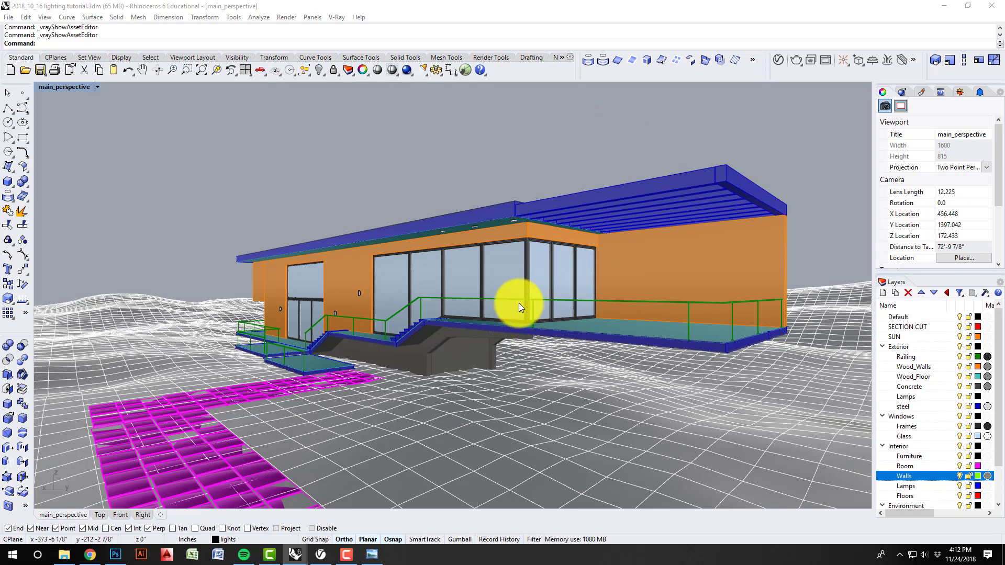
# Re-render the window region in the V-Ray frame buffer with the newly assigned wall material.
pyautogui.moveTo(293, 550)
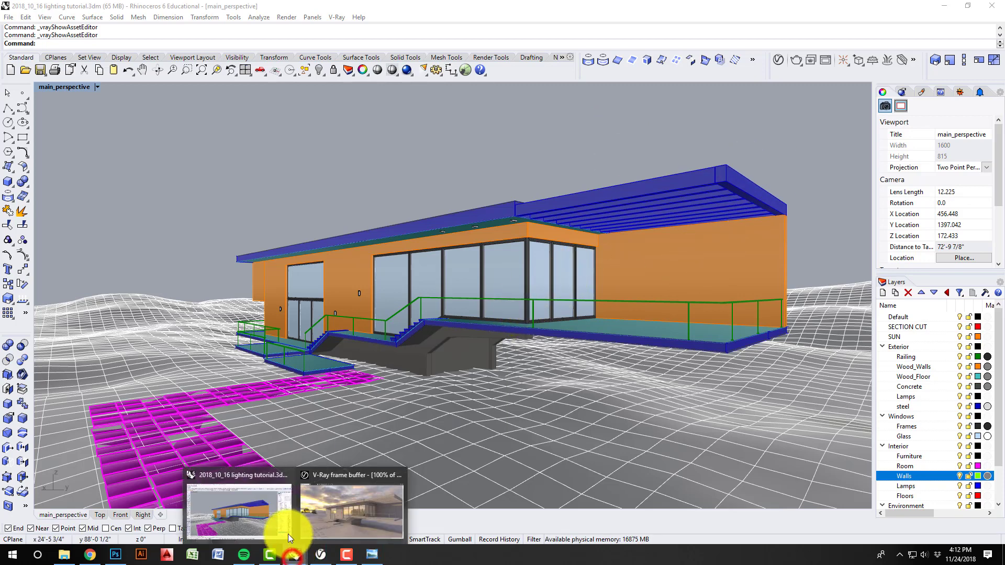
pyautogui.click(340, 514)
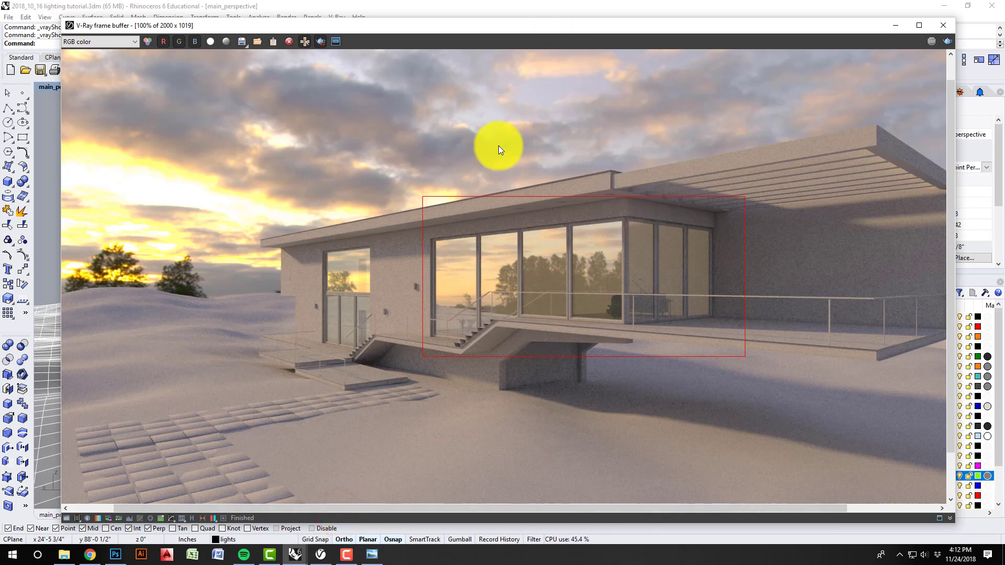
pyautogui.scroll(-2, 596, 220)
pyautogui.click(946, 43)
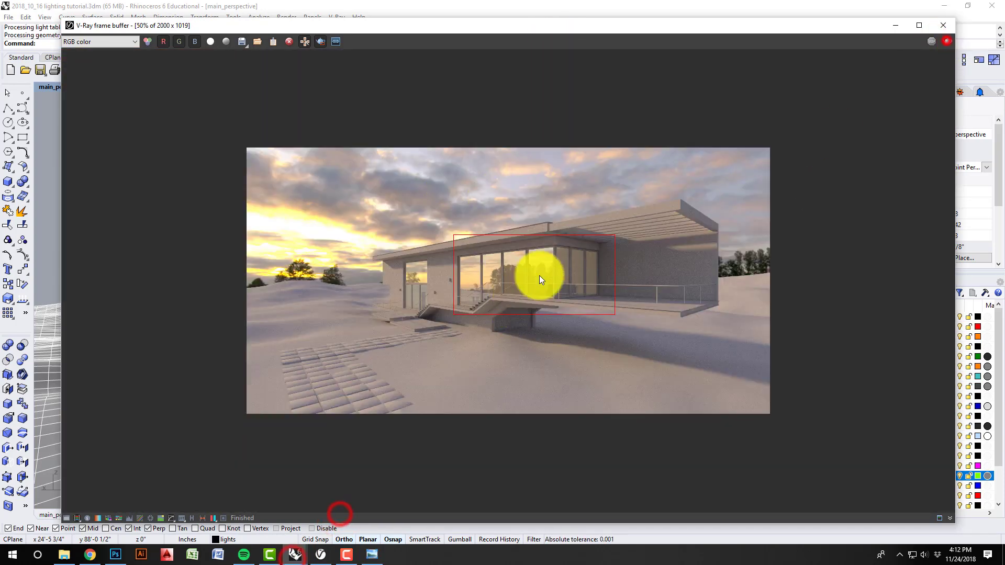
# Examine the rendered windows up close and at full view to judge the scale and tiling of the wall image.
pyautogui.scroll(2, 576, 274)
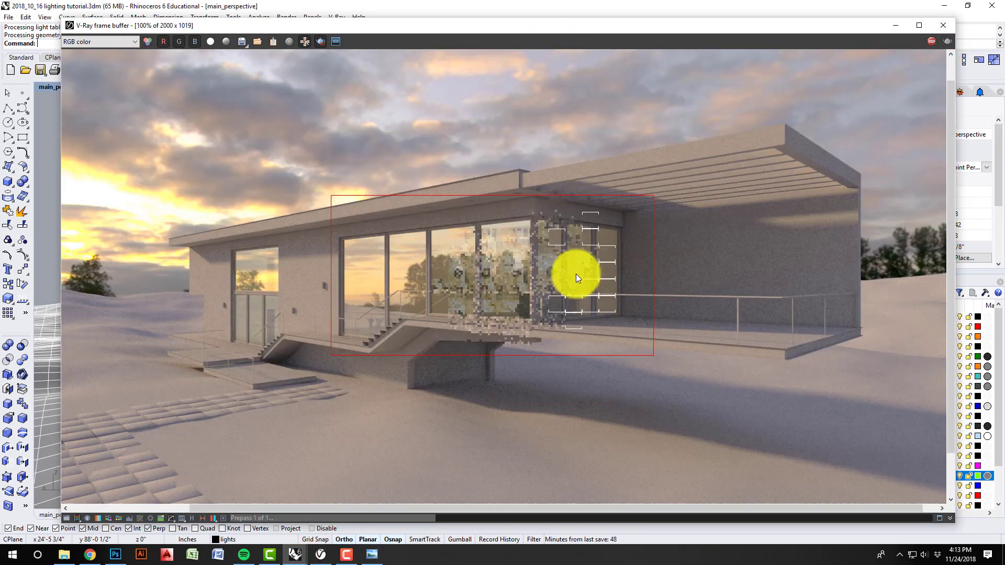
pyautogui.scroll(-2, 579, 281)
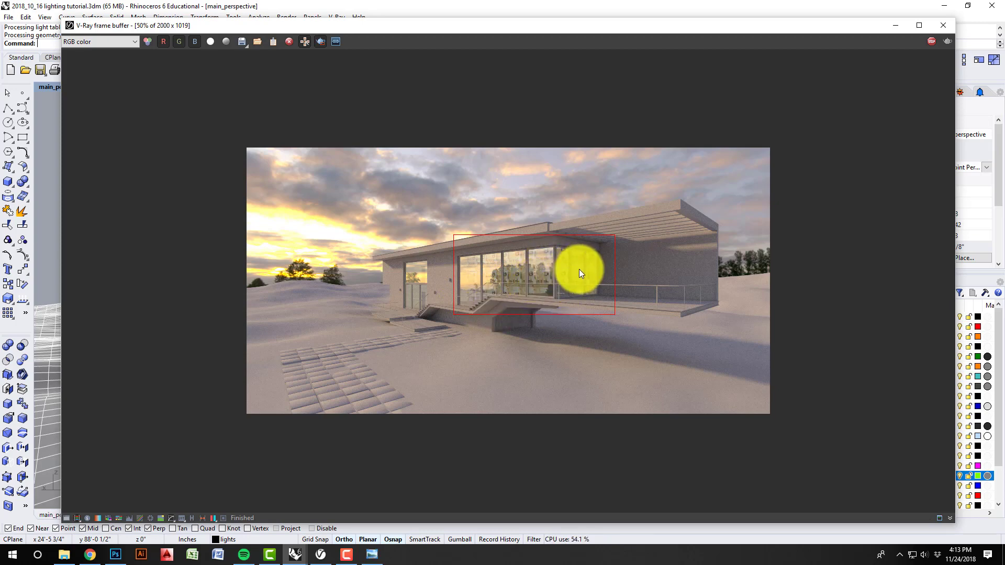
pyautogui.scroll(1, 578, 269)
pyautogui.scroll(1, 548, 278)
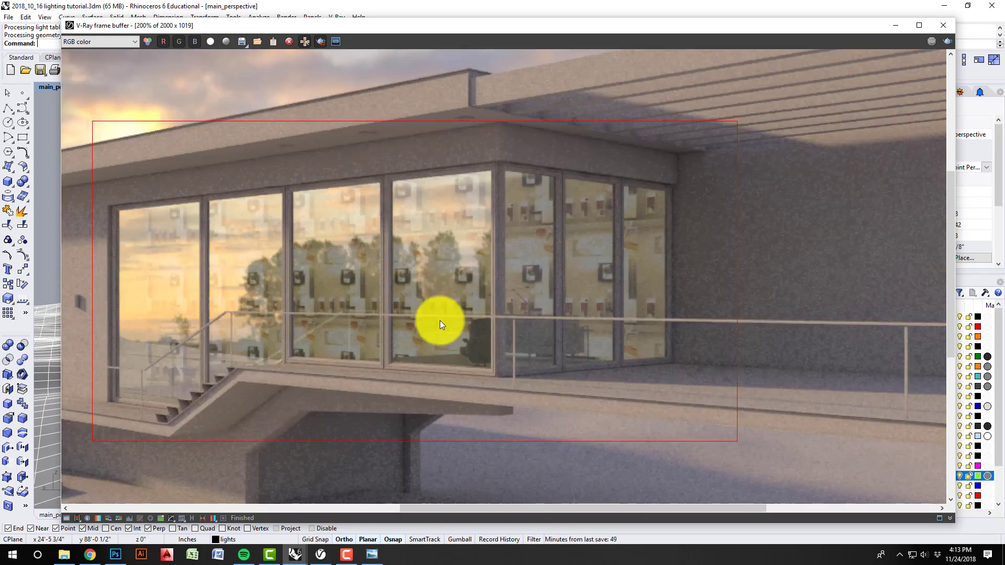
pyautogui.scroll(1, 604, 292)
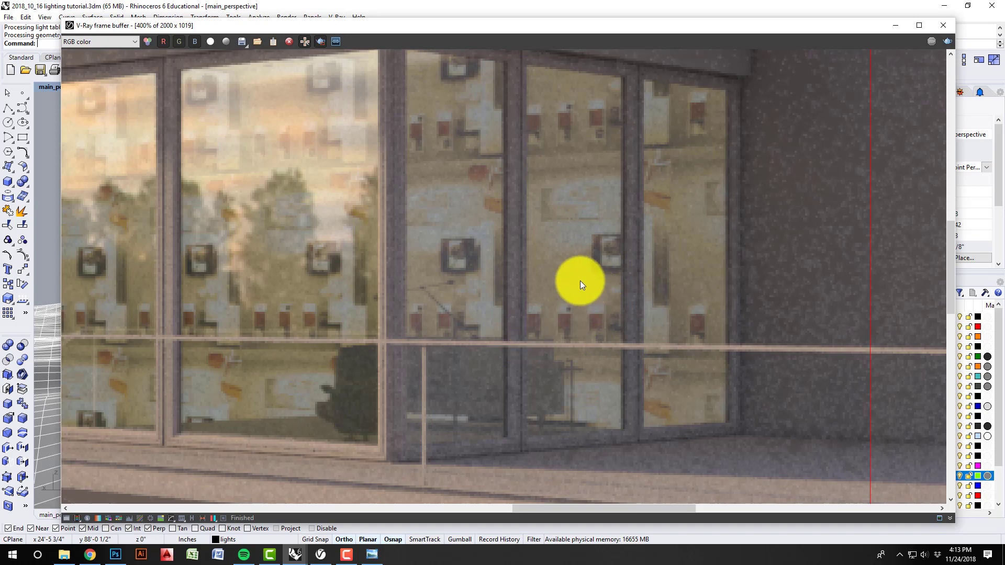
pyautogui.scroll(-5, 580, 281)
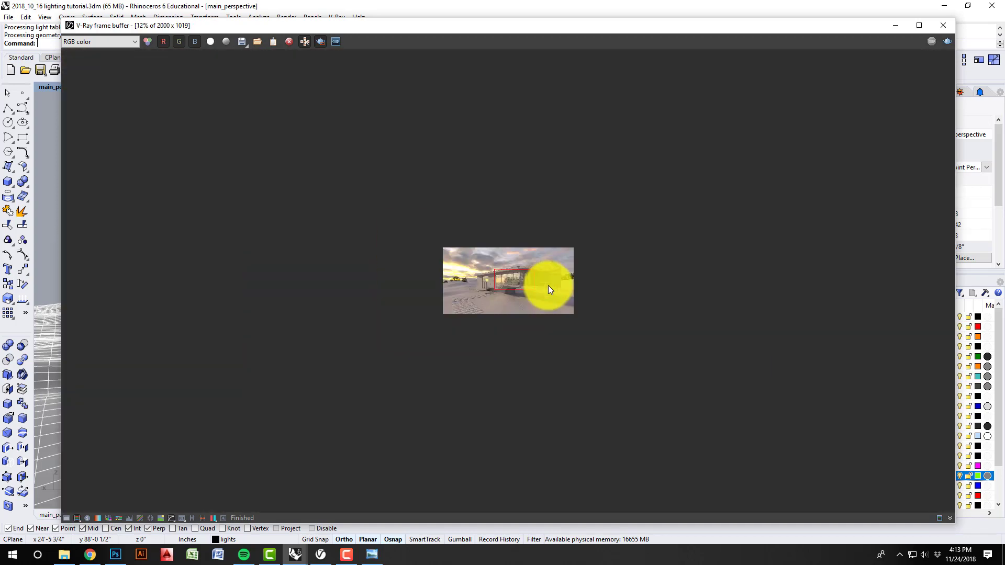
pyautogui.scroll(3, 520, 287)
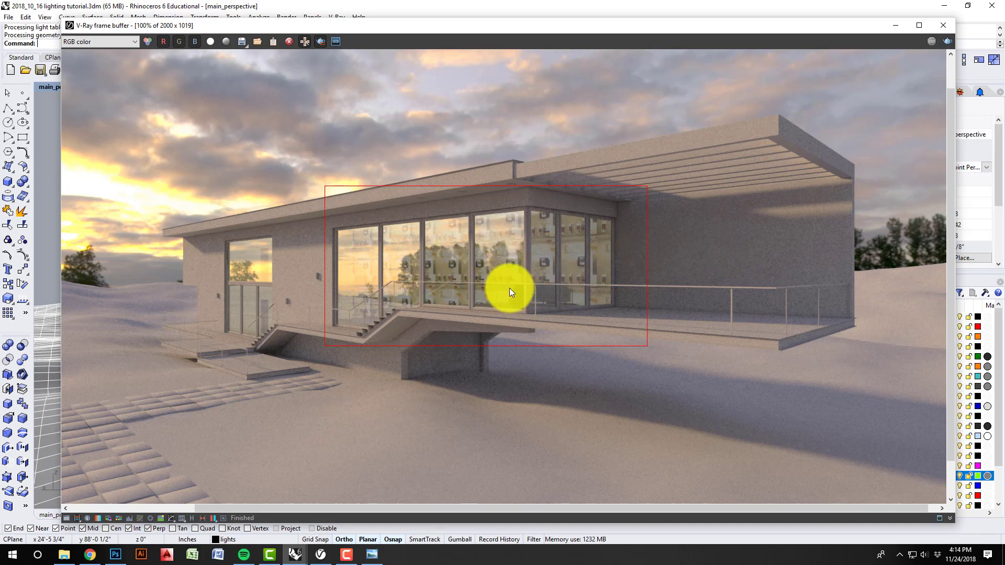
pyautogui.click(898, 27)
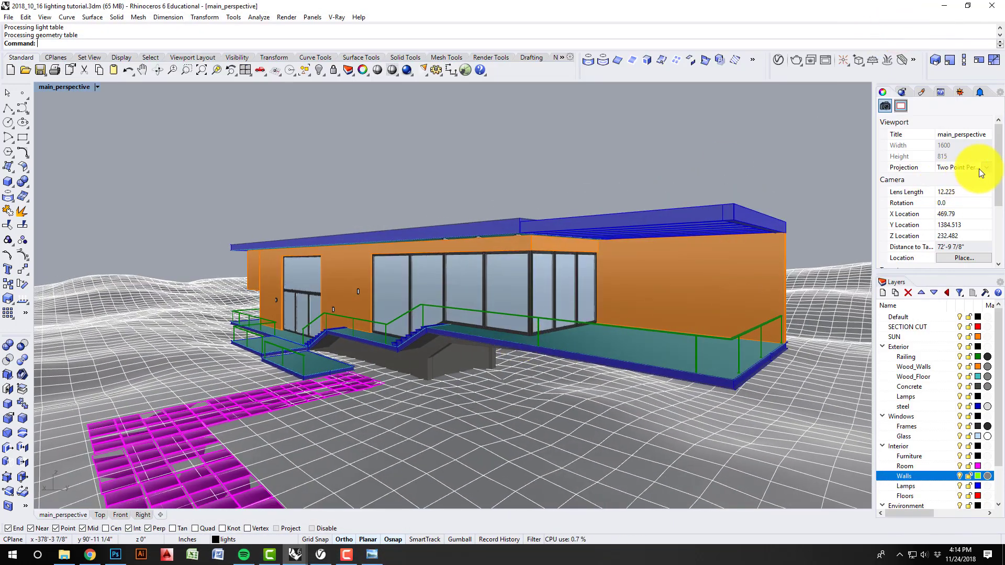
# Set the main_perspective viewport to Perspective projection and show the living room's interior walls in Rendered display mode.
pyautogui.click(979, 169)
pyautogui.click(970, 183)
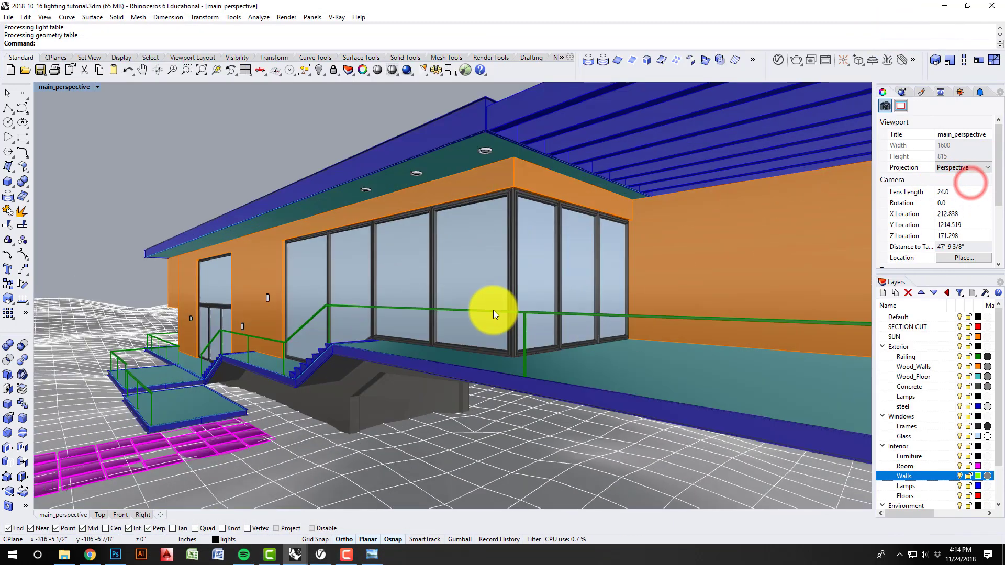
pyautogui.scroll(8, 493, 312)
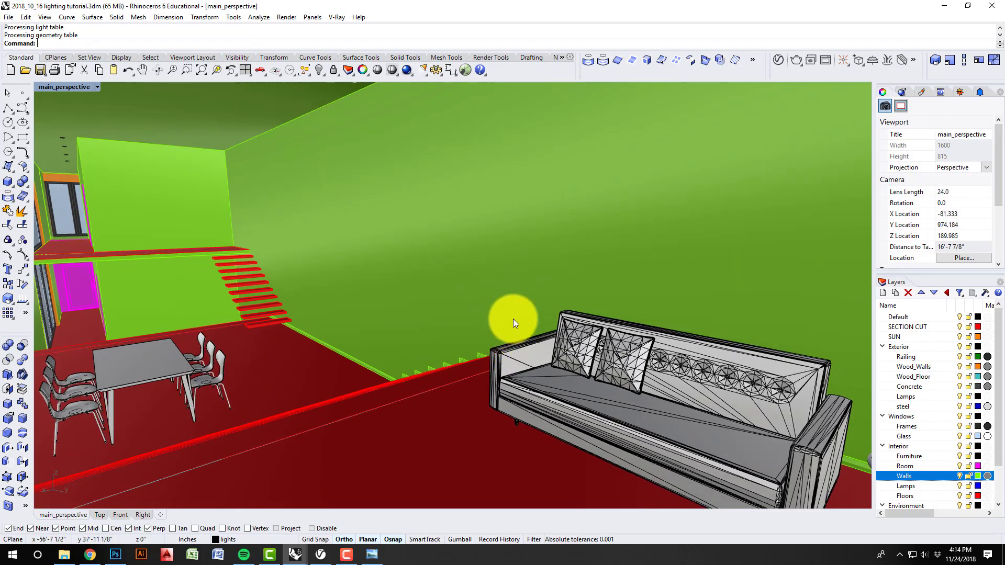
pyautogui.moveTo(498, 318); pyautogui.dragTo(499, 335, button='right')
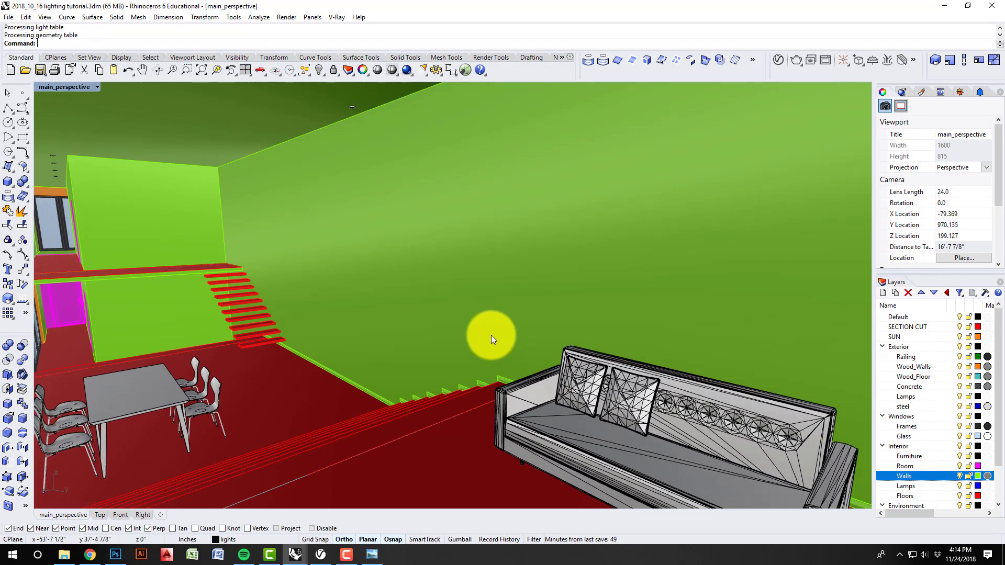
pyautogui.click(79, 90)
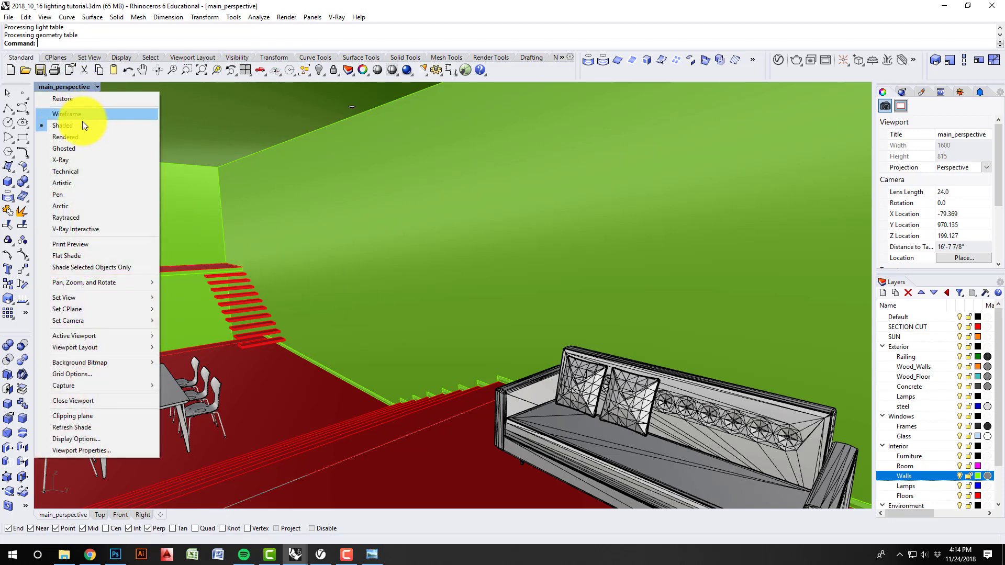
pyautogui.click(80, 135)
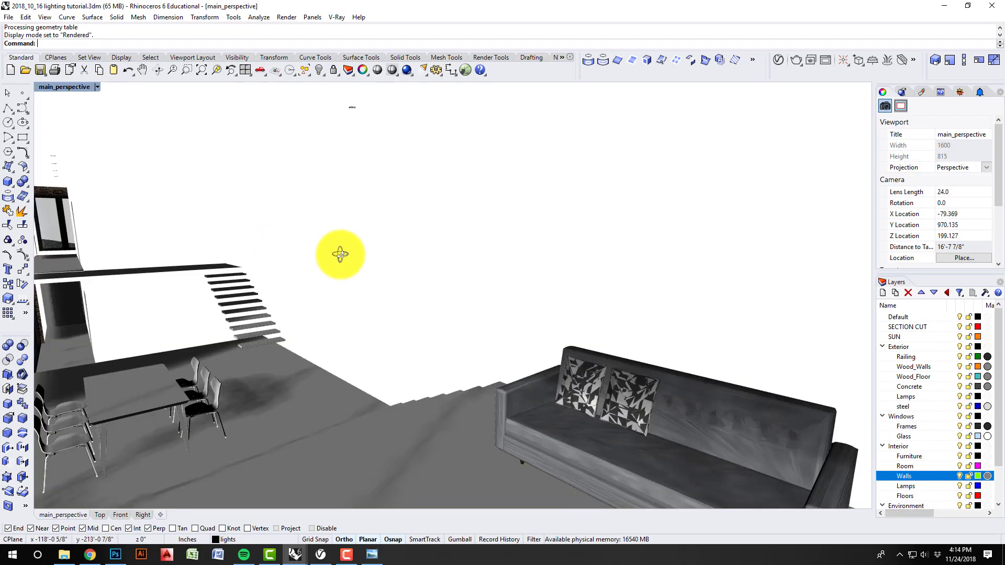
# Set the main_perspective viewport to Shaded display mode with the living room's interior walls in view.
pyautogui.moveTo(338, 253); pyautogui.dragTo(370, 287, button='right')
pyautogui.scroll(-3, 344, 288)
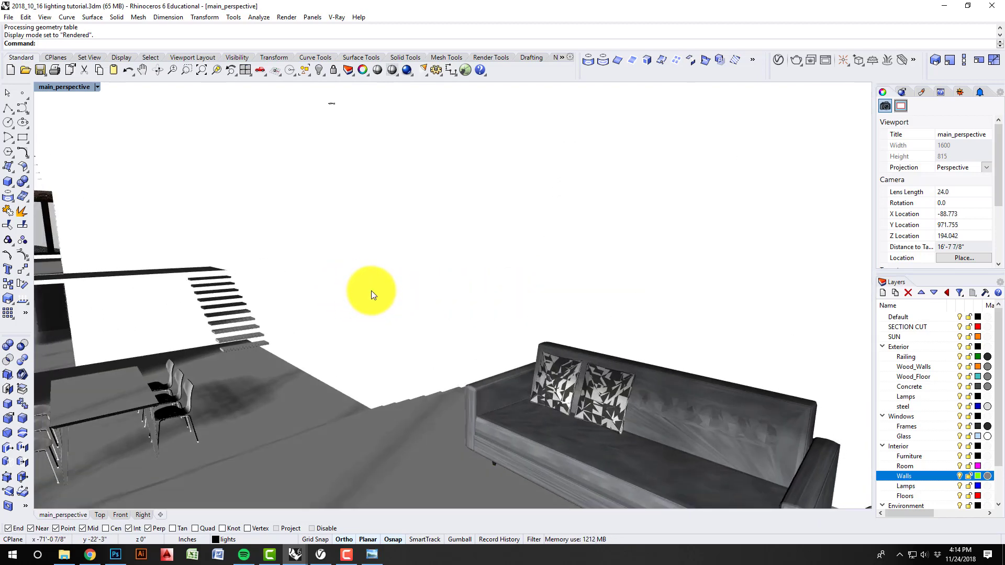
pyautogui.click(69, 87)
pyautogui.click(86, 127)
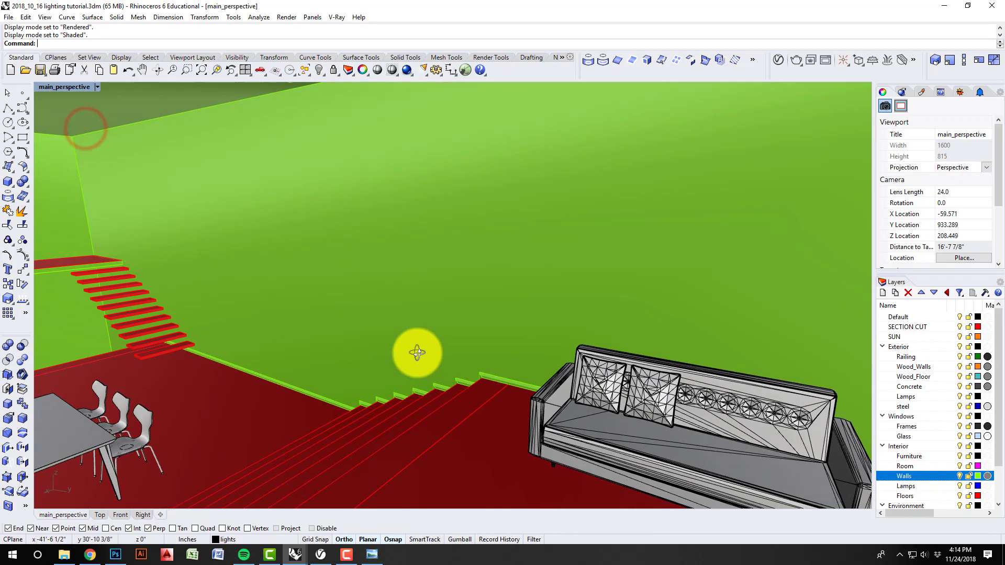
# Select the long interior wall surface behind the sofa and delete its existing texture mapping.
pyautogui.click(461, 308)
pyautogui.moveTo(422, 332); pyautogui.dragTo(579, 340, button='right')
pyautogui.moveTo(438, 299); pyautogui.dragTo(576, 241, button='right')
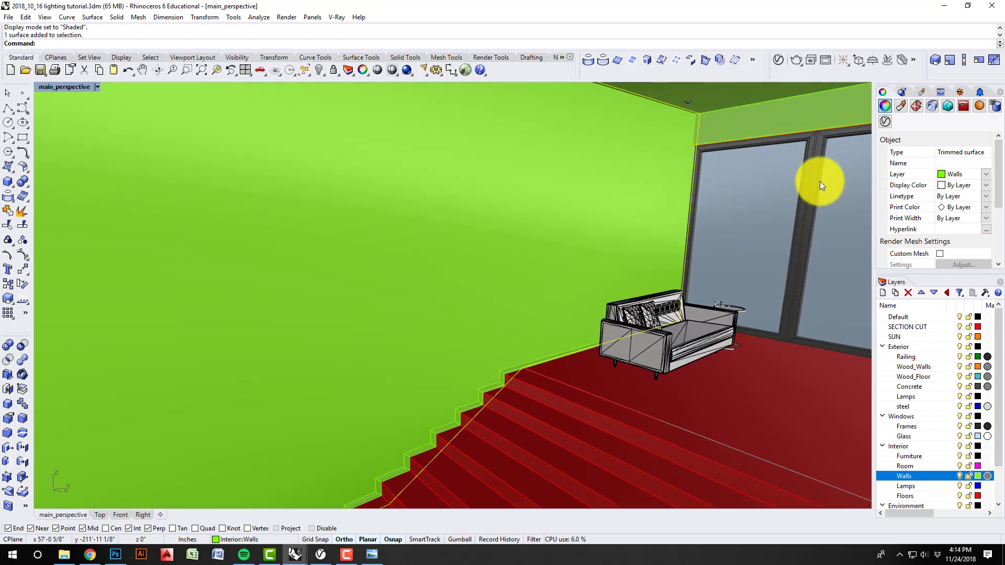
pyautogui.click(917, 105)
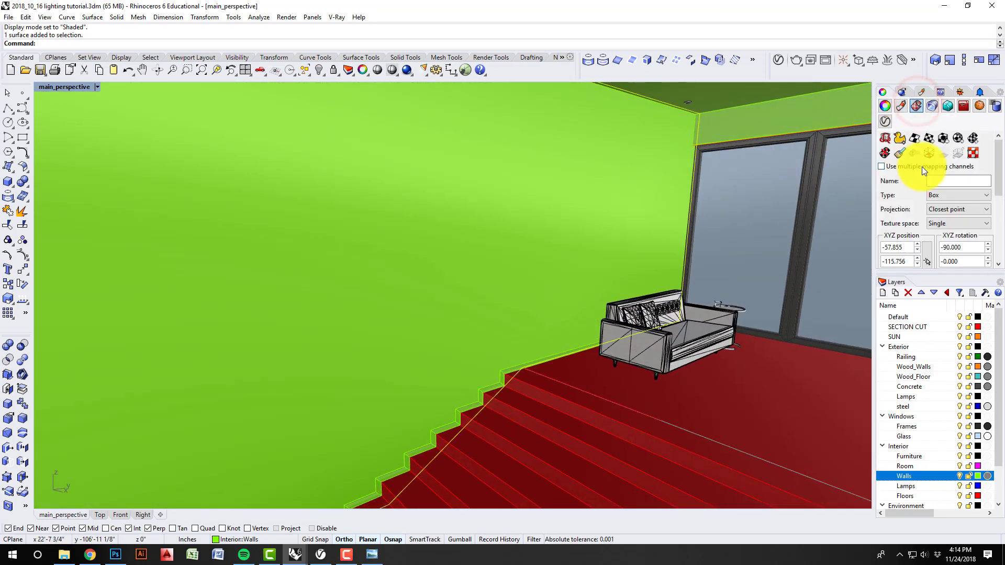
pyautogui.click(884, 152)
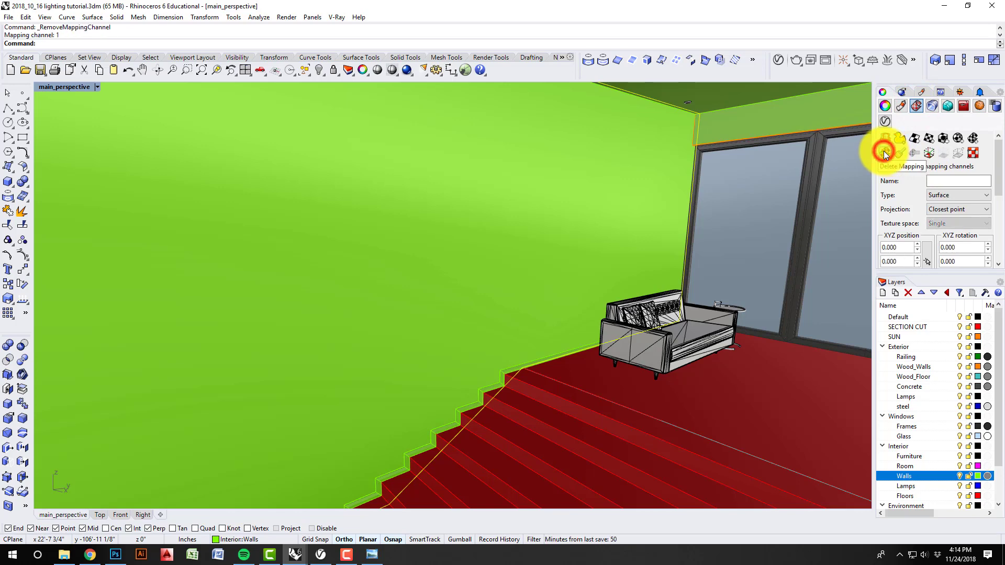
pyautogui.moveTo(669, 209); pyautogui.dragTo(670, 214, button='right')
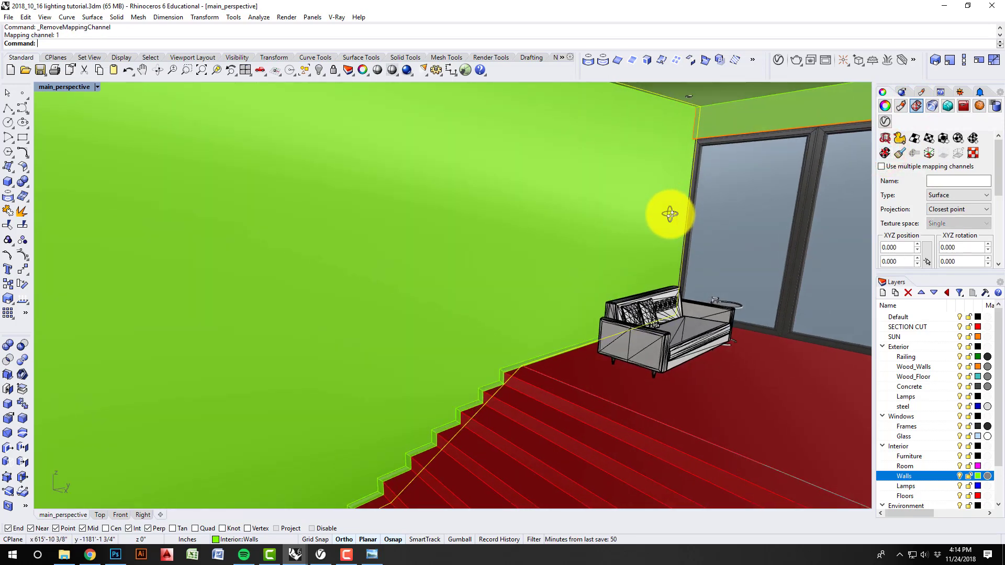
# Start a box mapping on the selected wall, with the first base corner at the wall's lower edge atop the stairs.
pyautogui.click(942, 137)
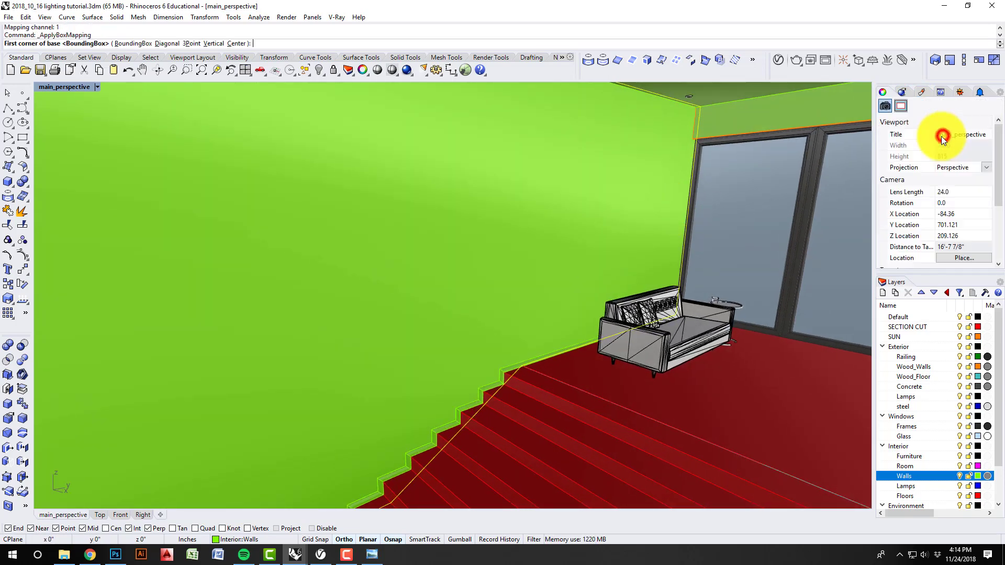
pyautogui.scroll(3, 530, 375)
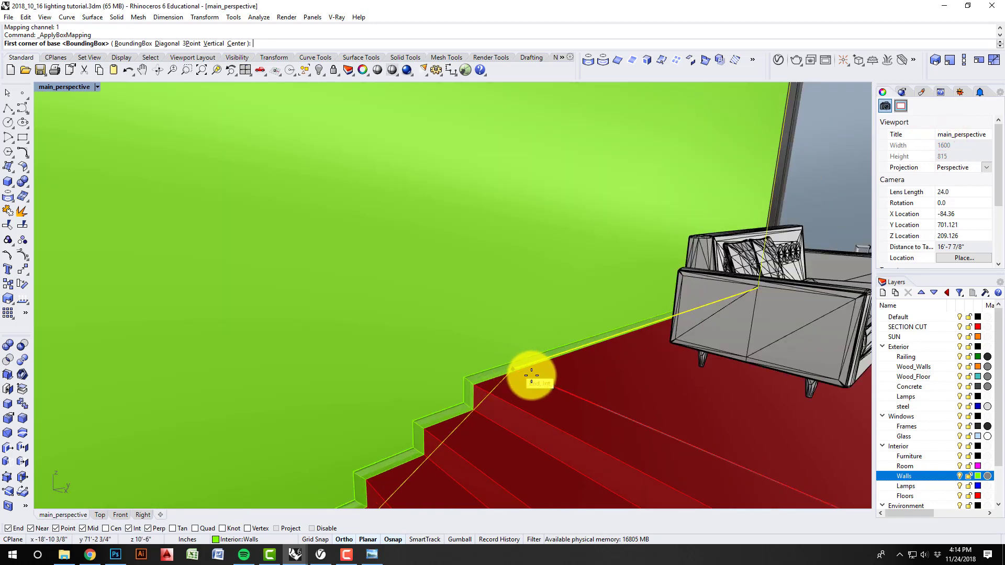
pyautogui.scroll(2, 531, 375)
pyautogui.scroll(2, 512, 365)
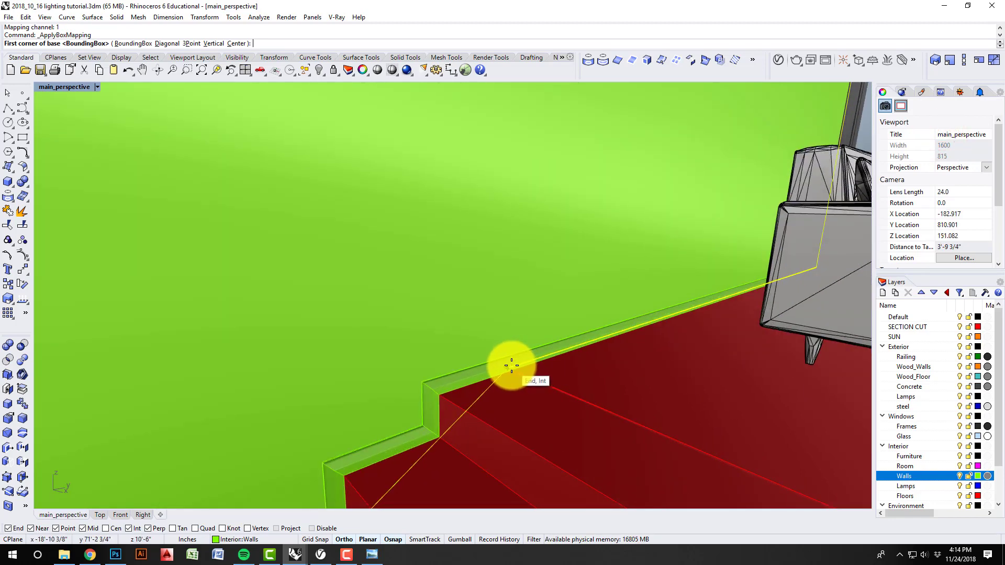
pyautogui.click(512, 366)
# Set the mapping box's base length and width to 20' each.
pyautogui.scroll(-5, 550, 364)
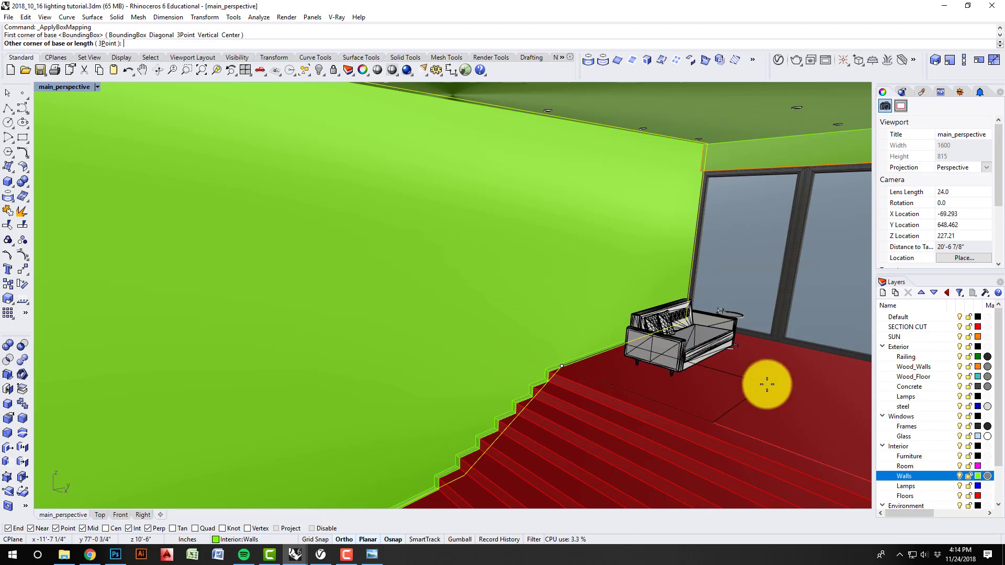
pyautogui.scroll(4, 629, 377)
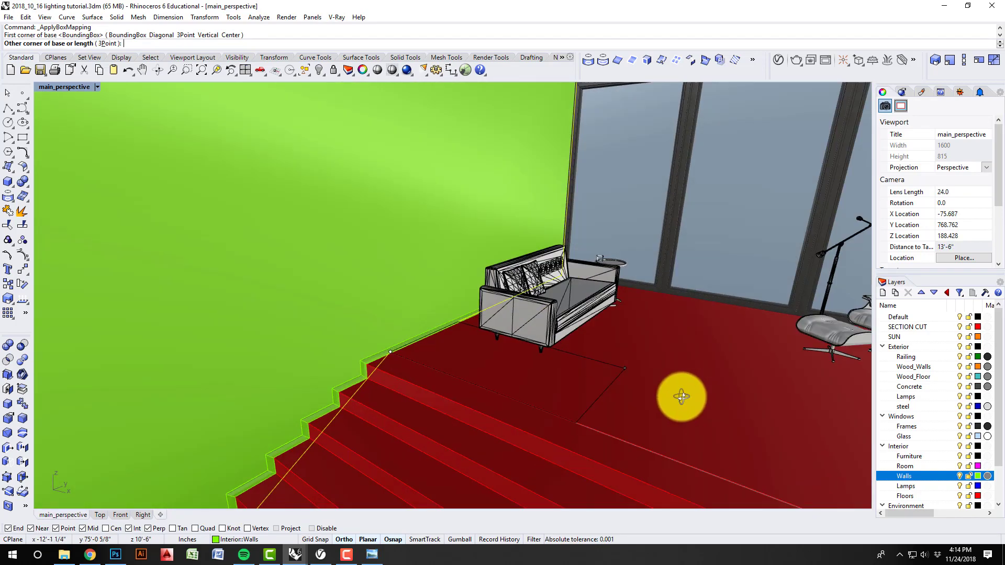
pyautogui.moveTo(681, 396); pyautogui.dragTo(675, 339, button='right')
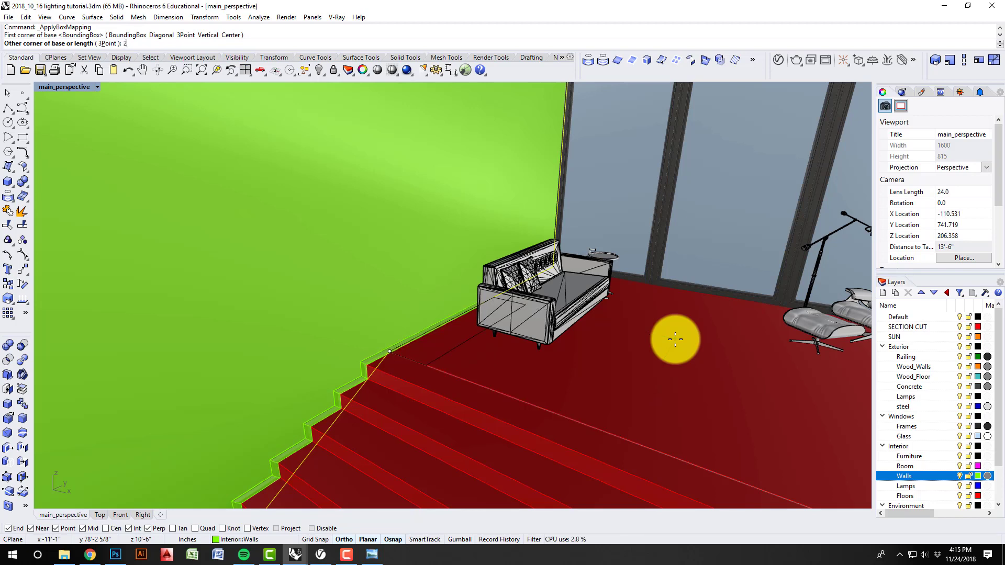
pyautogui.write("20'")
pyautogui.press('Return')
pyautogui.write("20'")
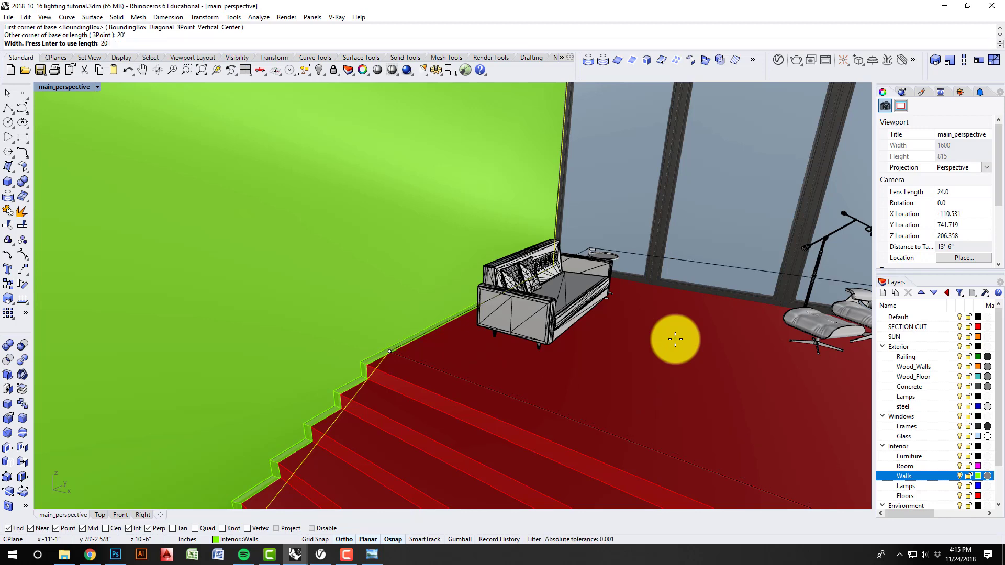
pyautogui.press('Return')
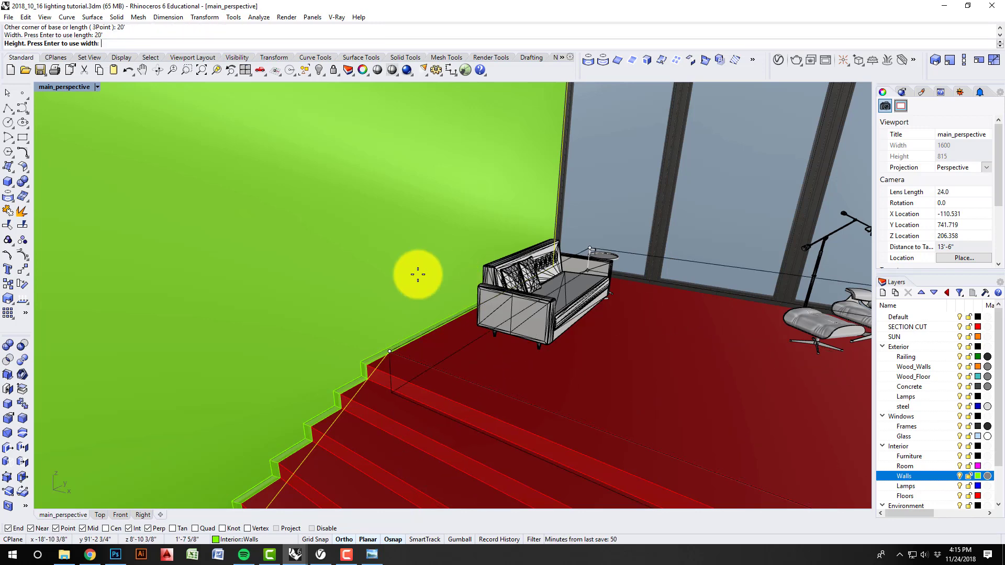
# Snap the mapping box's height to the wall's upper corner at the ceiling and accept the capped option.
pyautogui.scroll(-3, 577, 344)
pyautogui.scroll(5, 574, 198)
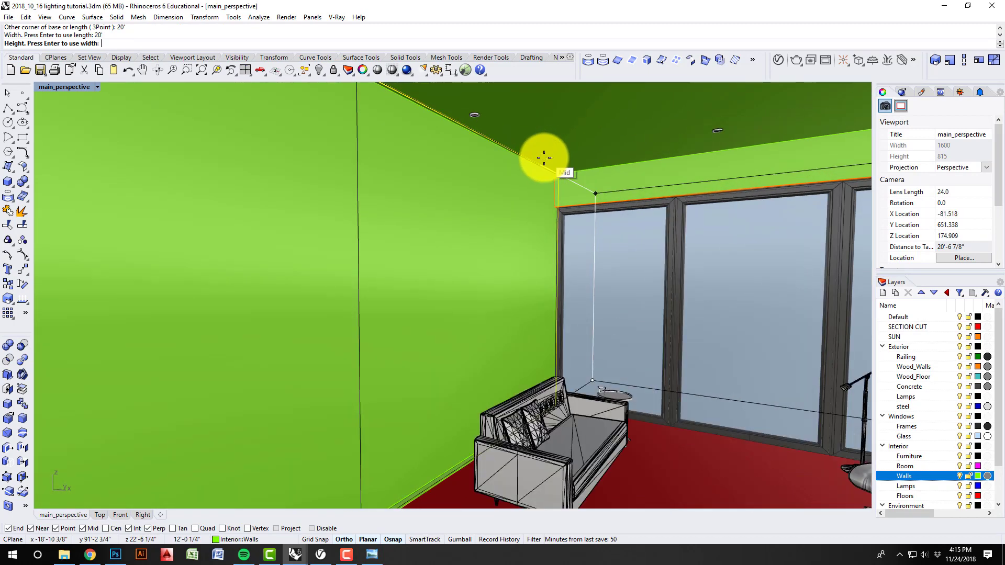
pyautogui.scroll(1, 581, 174)
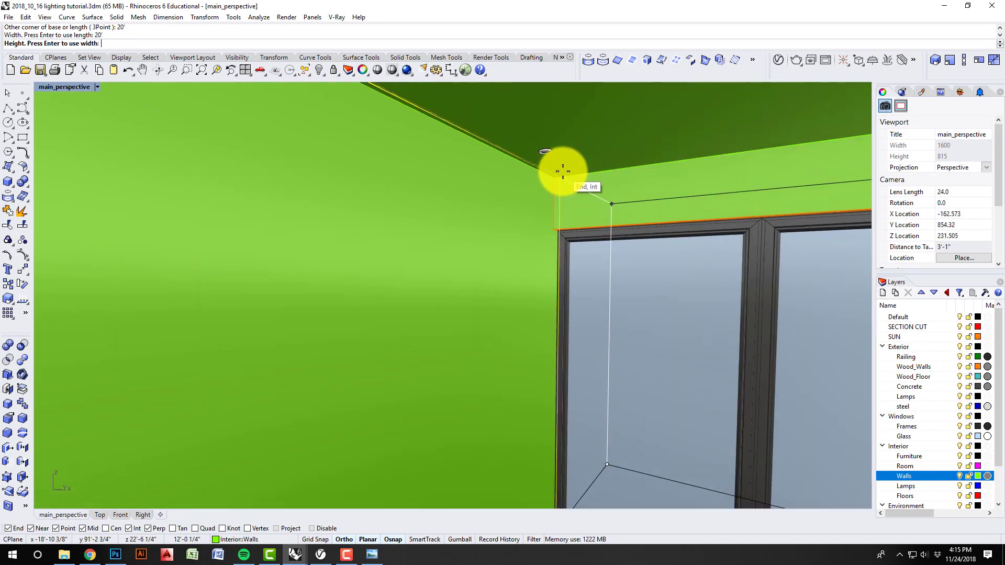
pyautogui.click(562, 172)
pyautogui.scroll(-6, 604, 205)
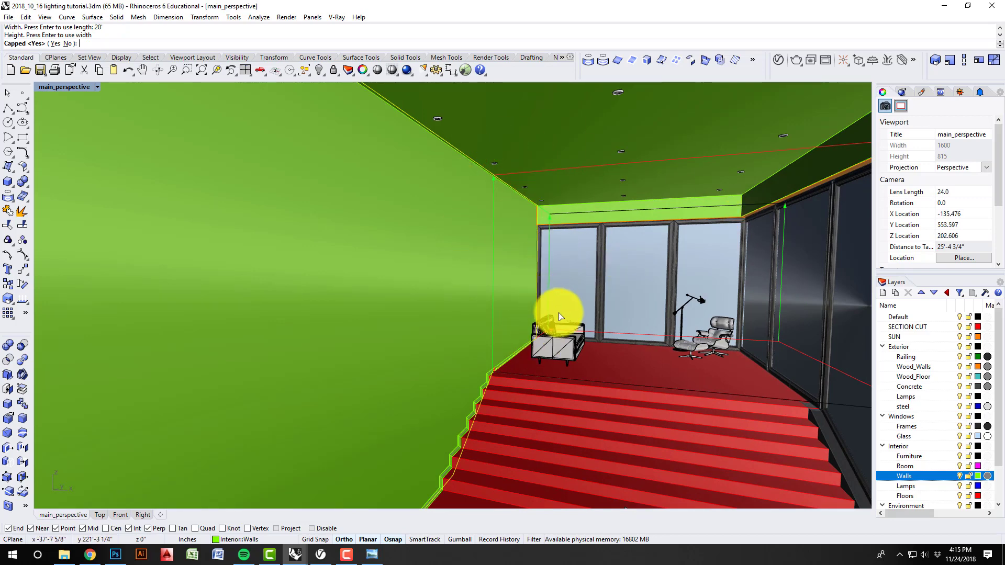
pyautogui.moveTo(553, 314); pyautogui.dragTo(395, 310, button='right')
pyautogui.rightClick(484, 301)
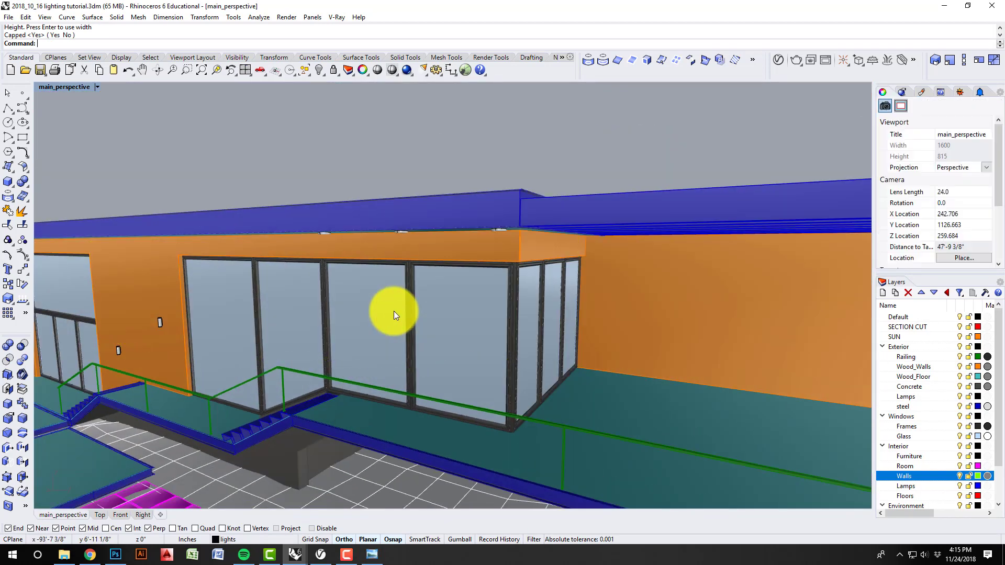
# Switch to Windows Photo Viewer to examine the wall image white-tv-wall-mount 4.jpg, and return to Rhino.
pyautogui.scroll(5, 428, 322)
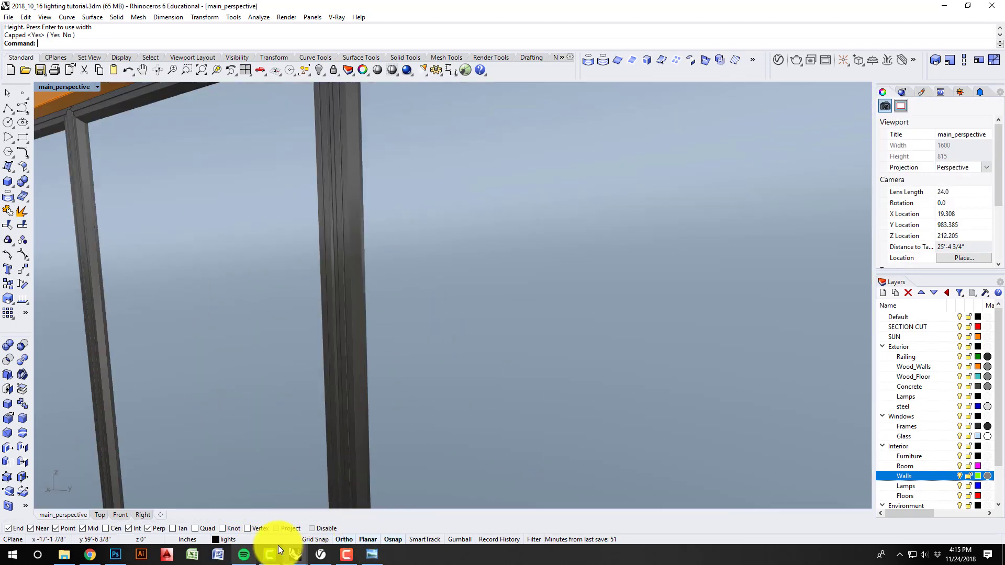
pyautogui.click(371, 554)
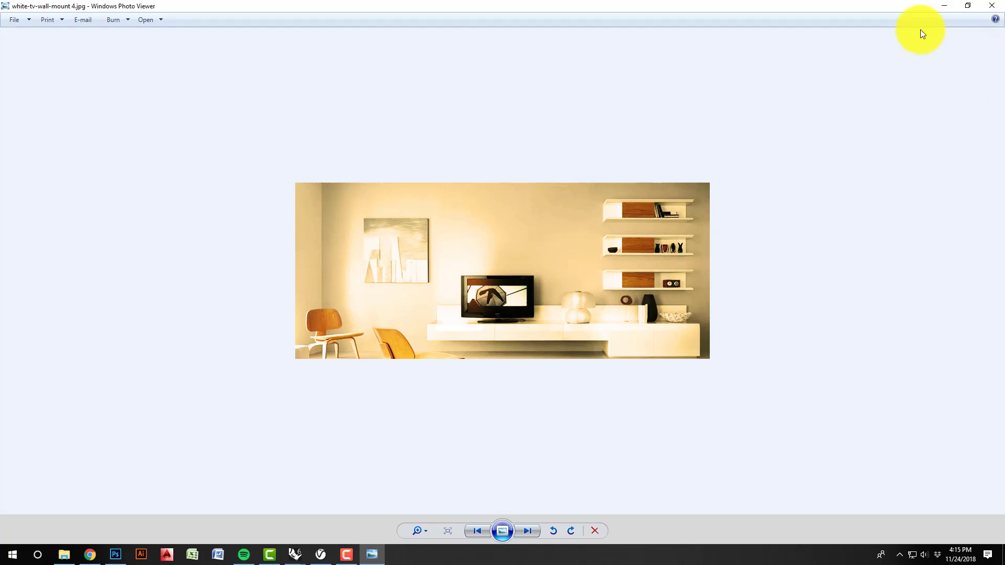
pyautogui.click(948, 8)
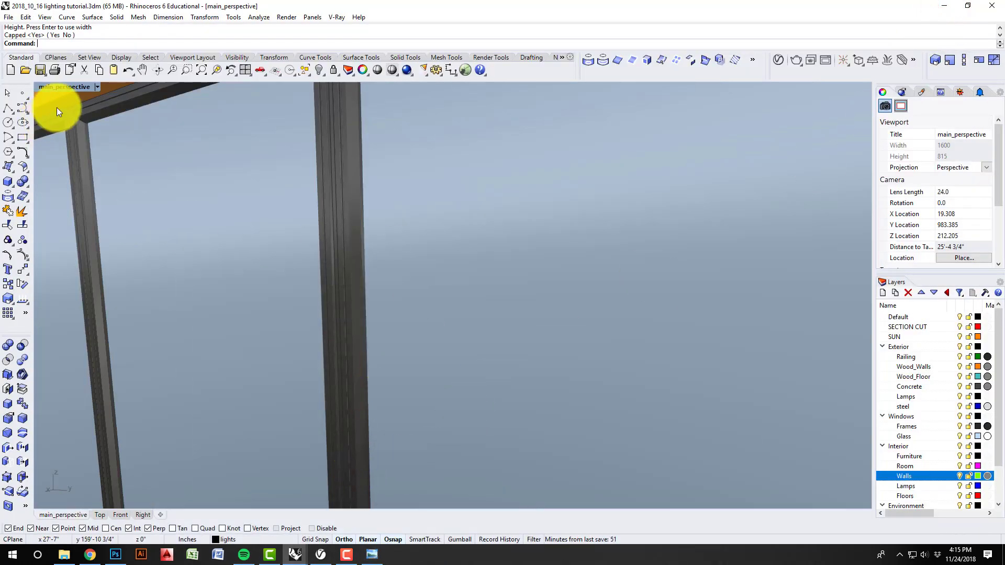
# Restore the main_perspective named view and re-render the marked window region in the V-Ray frame buffer.
pyautogui.click(62, 87)
pyautogui.moveTo(99, 301)
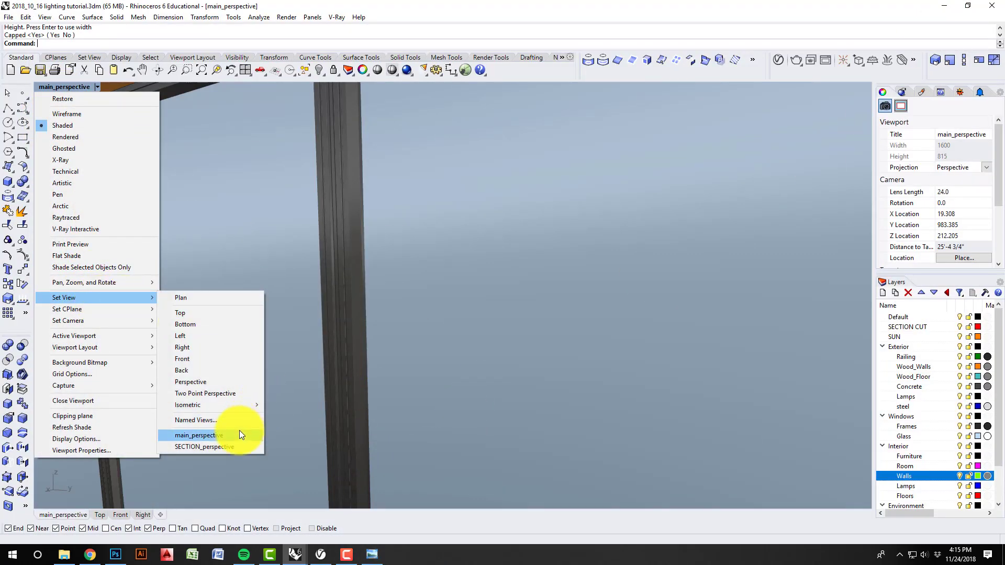
pyautogui.click(239, 431)
pyautogui.click(295, 554)
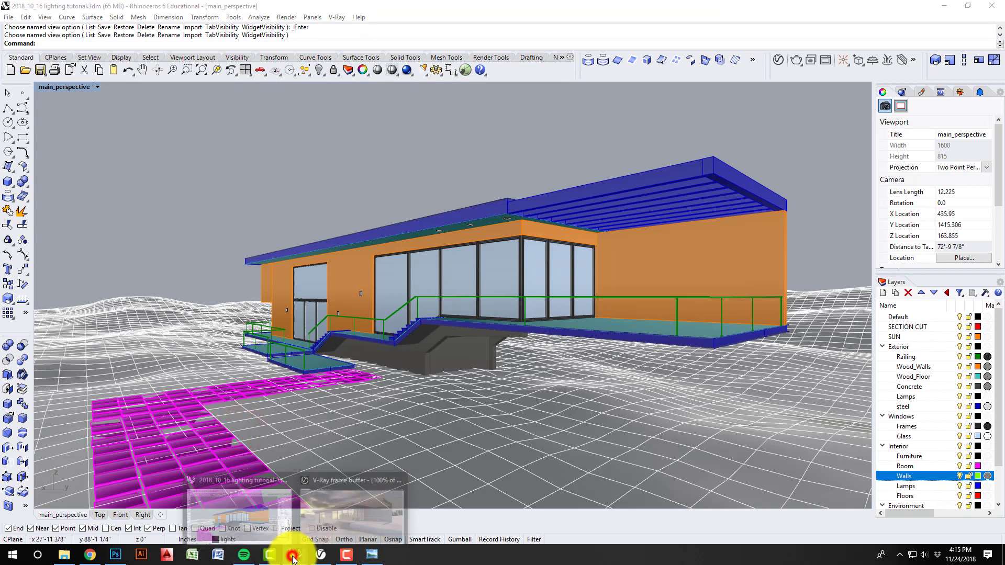
pyautogui.click(350, 517)
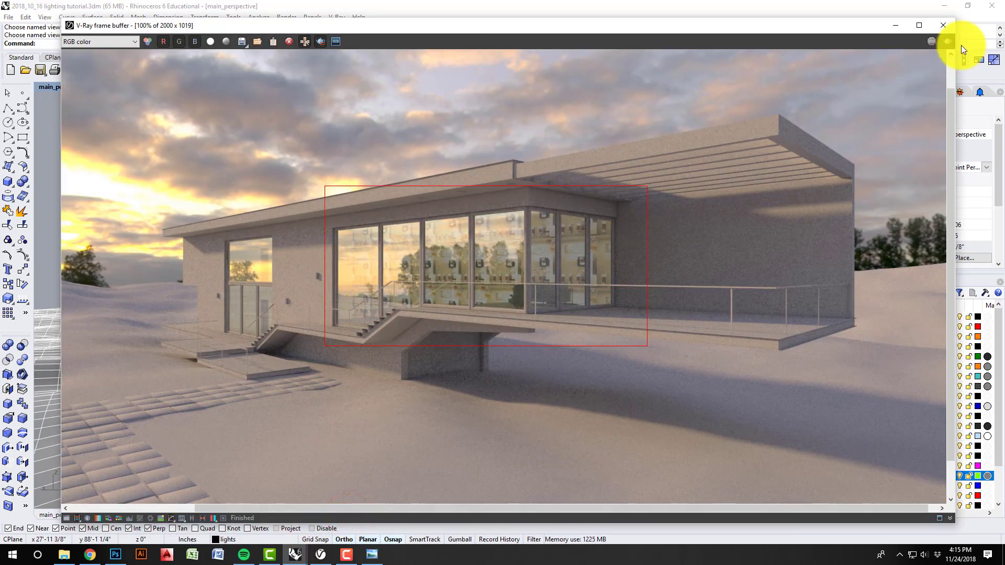
pyautogui.click(947, 41)
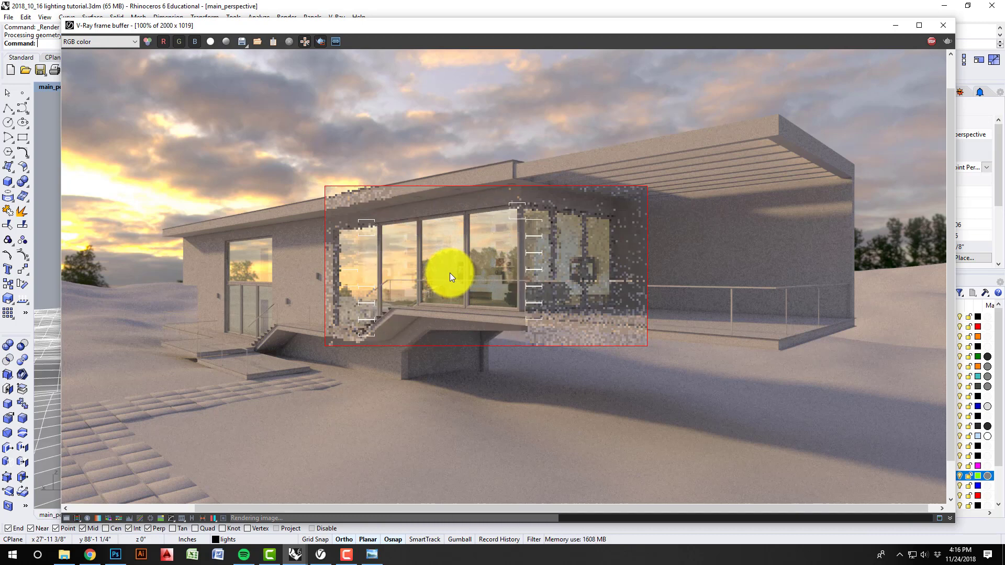
# Enlarge the V-Ray frame buffer window and examine the wall image's scale behind the rendered windows.
pyautogui.scroll(-1, 455, 277)
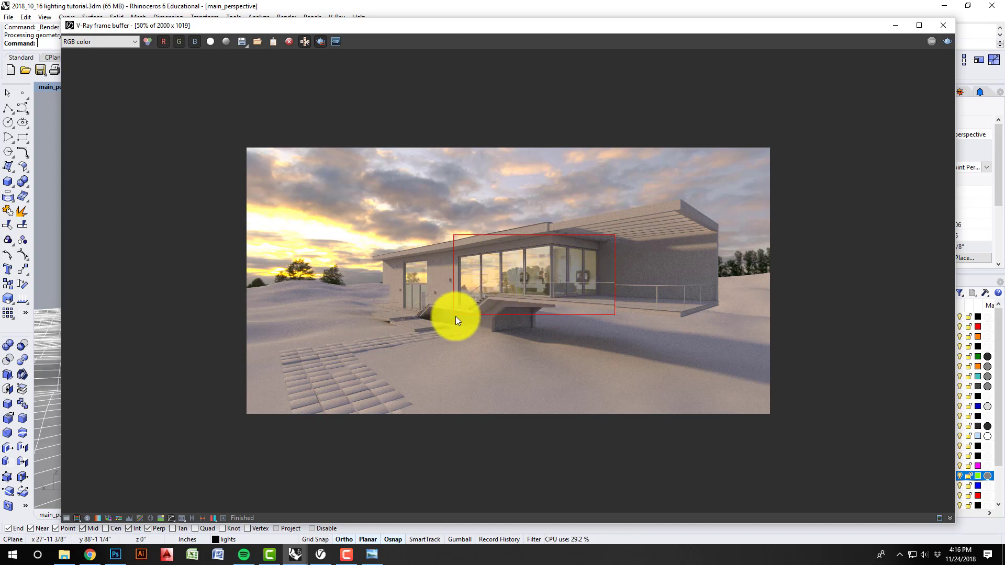
pyautogui.moveTo(436, 29); pyautogui.dragTo(391, 14)
pyautogui.moveTo(912, 505); pyautogui.dragTo(963, 529)
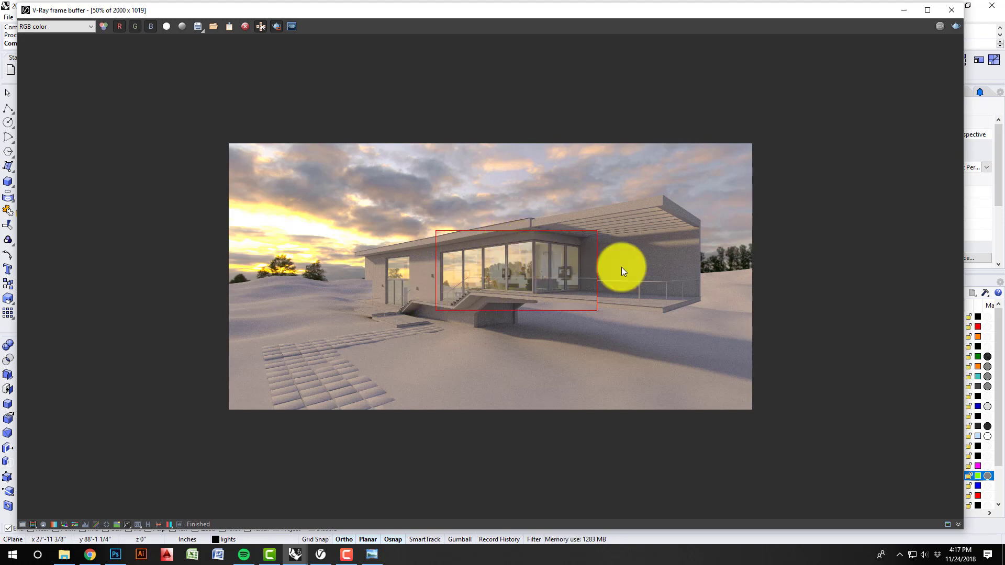
pyautogui.scroll(1, 522, 274)
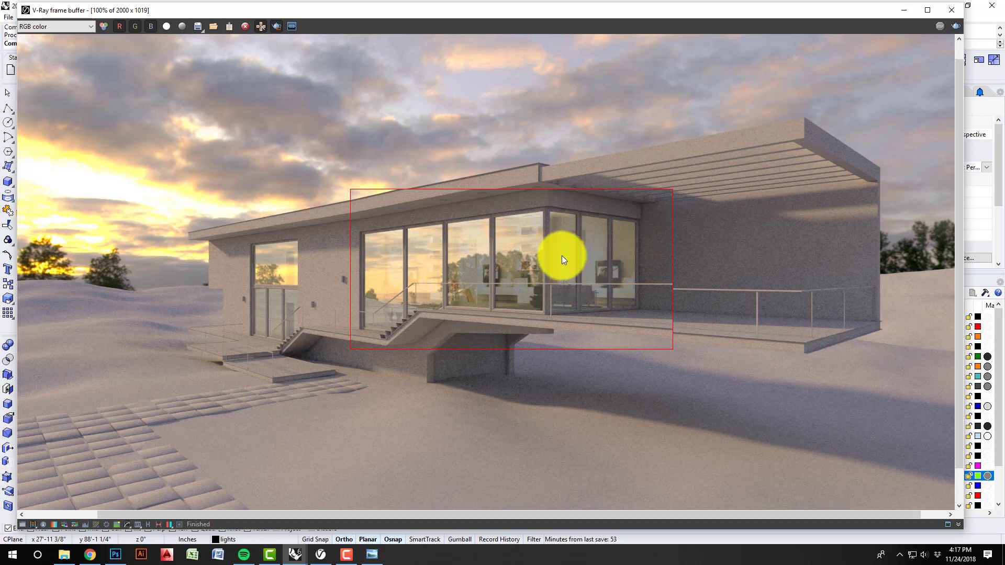
pyautogui.scroll(-1, 533, 281)
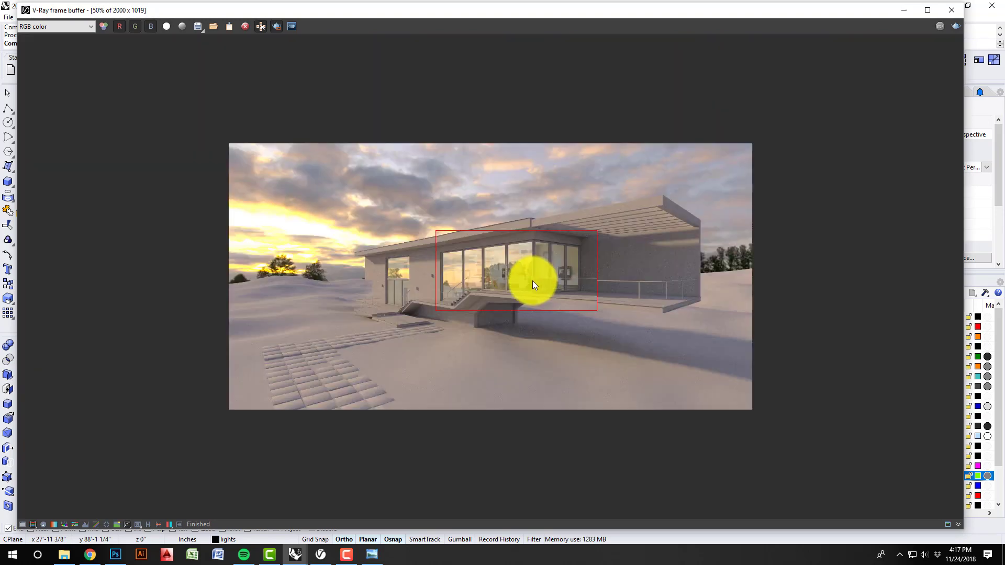
# Turn off region rendering and examine the house's lit interior walls both close up and in the full image.
pyautogui.click(274, 26)
pyautogui.scroll(-1, 487, 292)
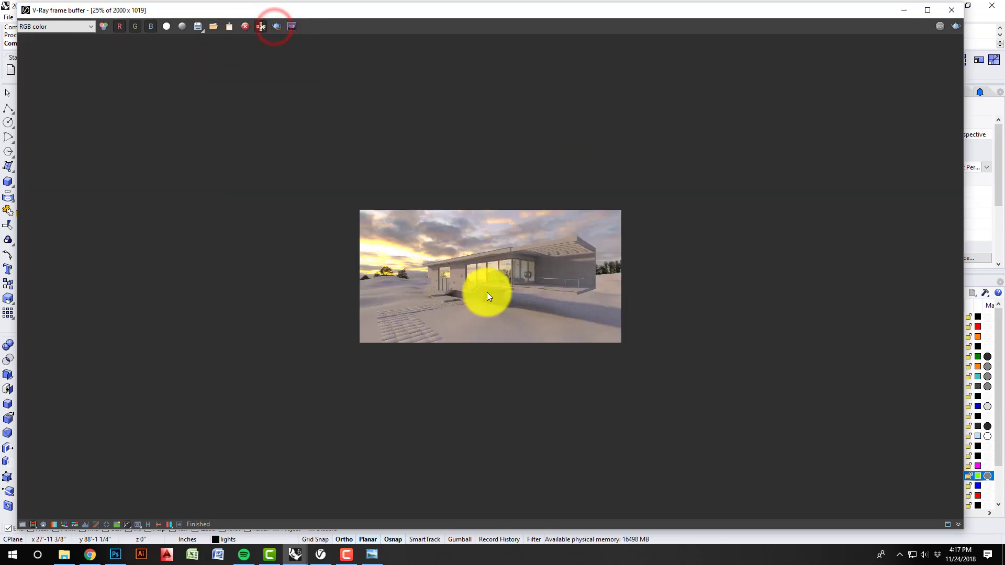
pyautogui.scroll(1, 514, 290)
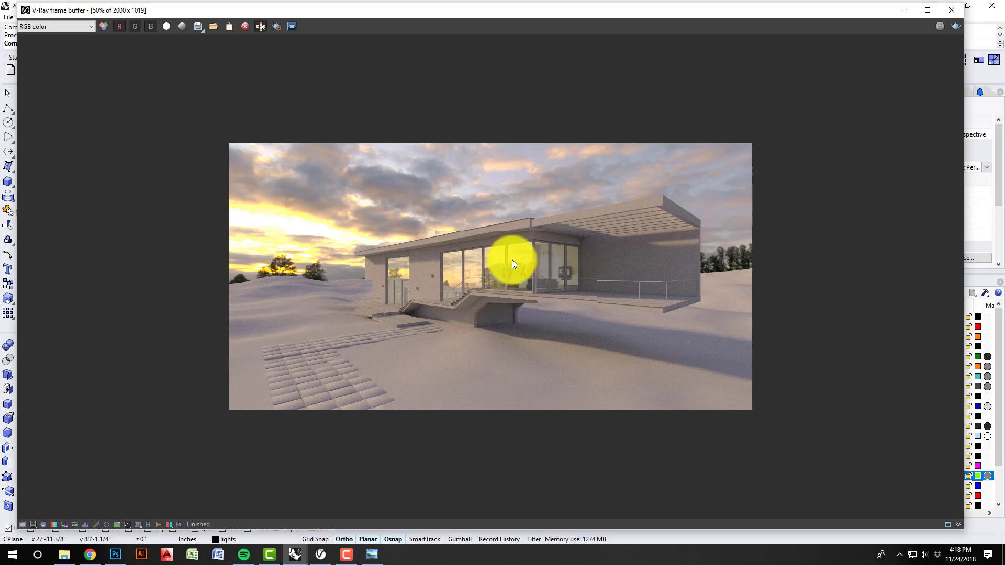
pyautogui.scroll(1, 516, 261)
pyautogui.scroll(-1, 517, 262)
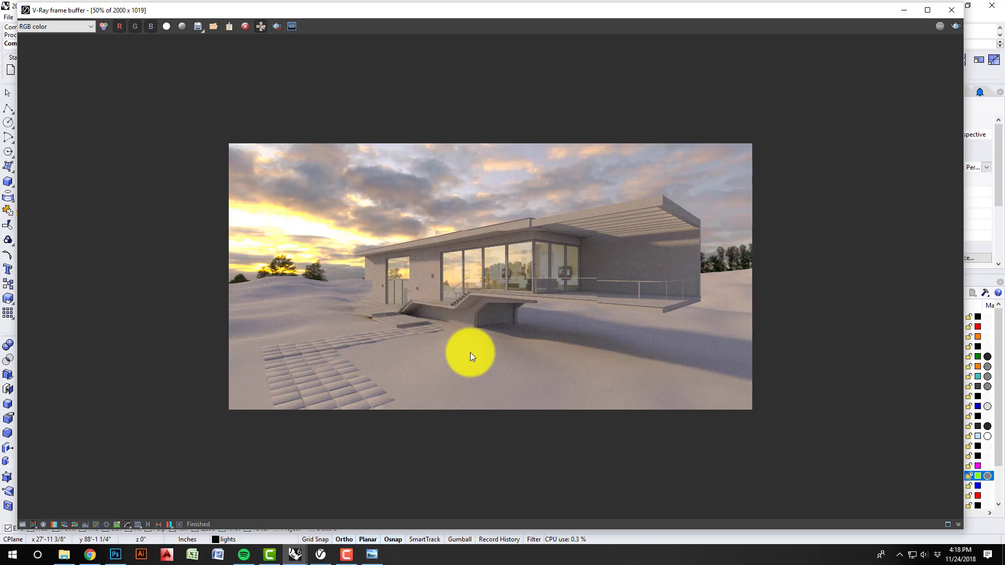
pyautogui.scroll(1, 526, 268)
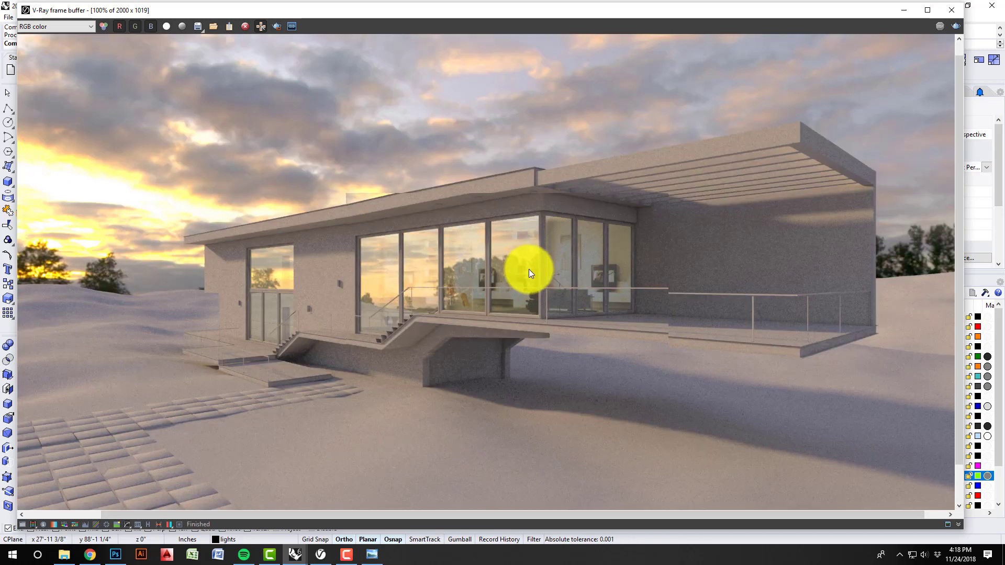
pyautogui.scroll(-1, 528, 283)
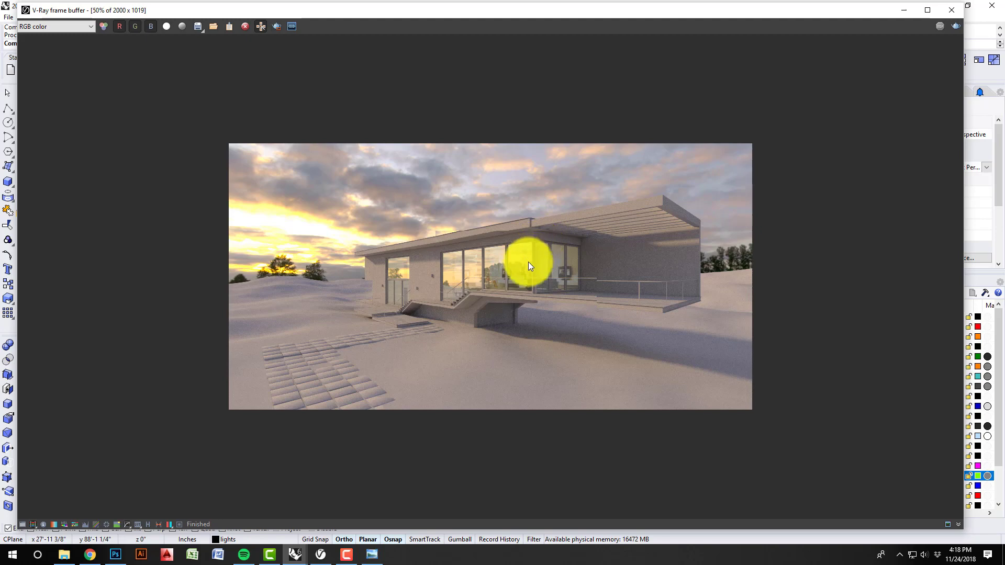
pyautogui.scroll(1, 529, 261)
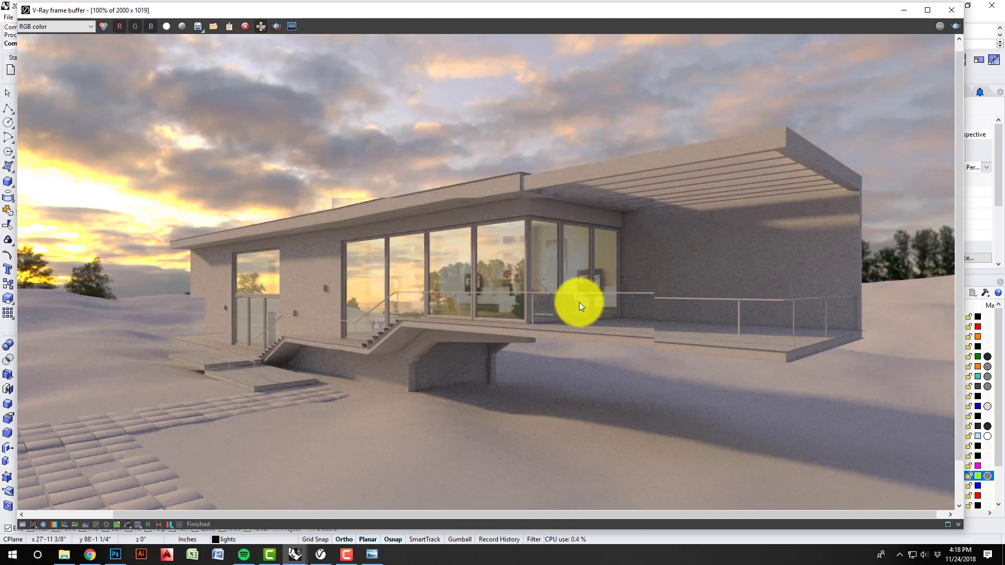
pyautogui.scroll(-1, 533, 314)
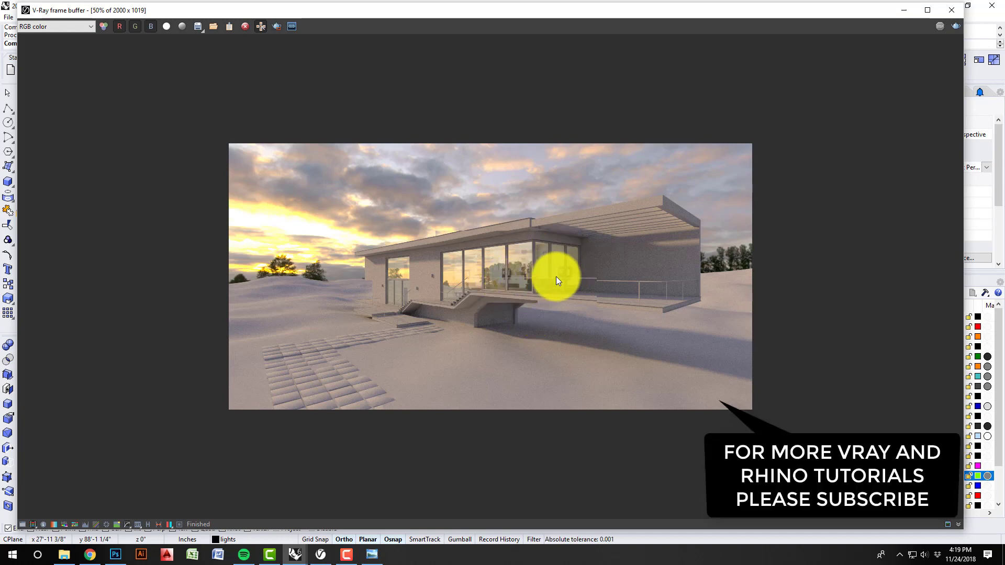